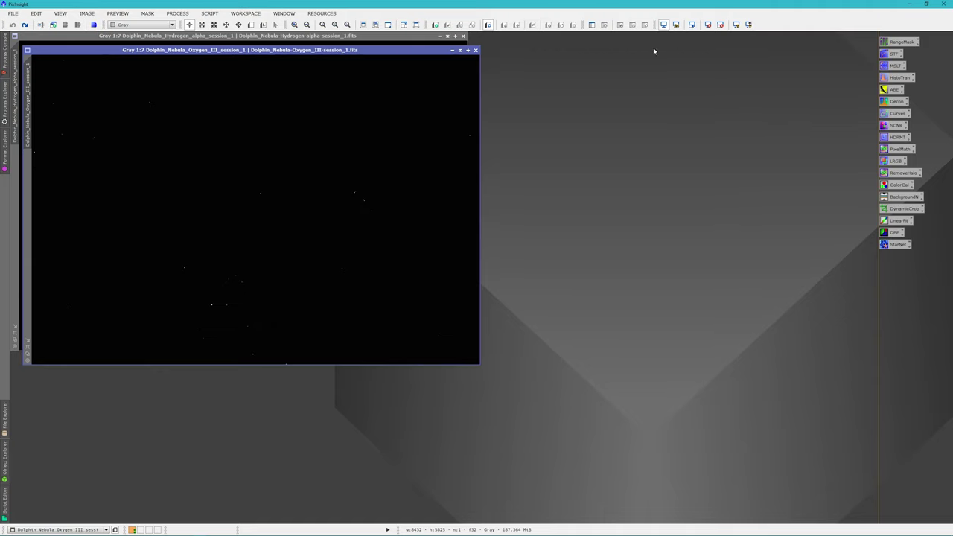
Step: Auto-stretch the Oxygen III and Hydrogen-alpha displays and arrange their windows
{"action": "left_click", "coordinate": [737, 27]}
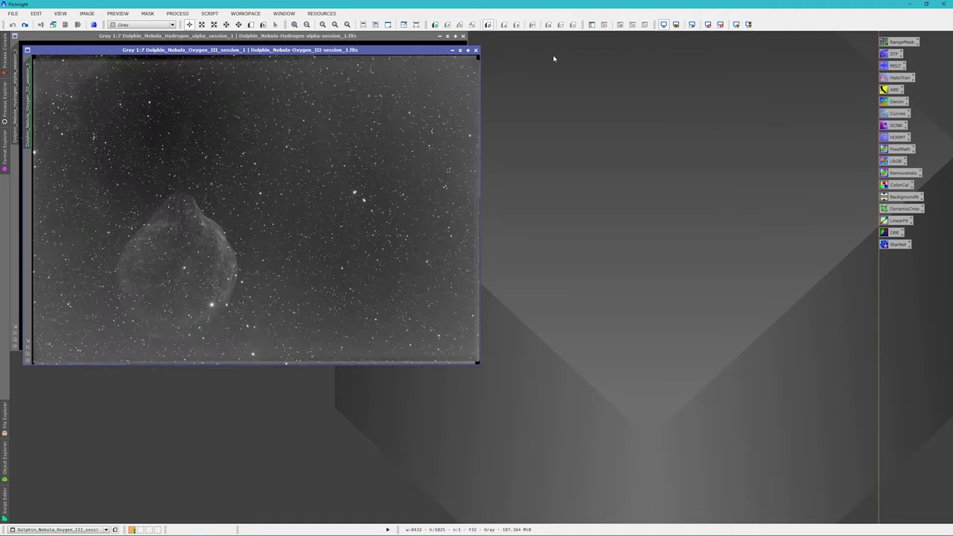
{"action": "left_click", "coordinate": [406, 41]}
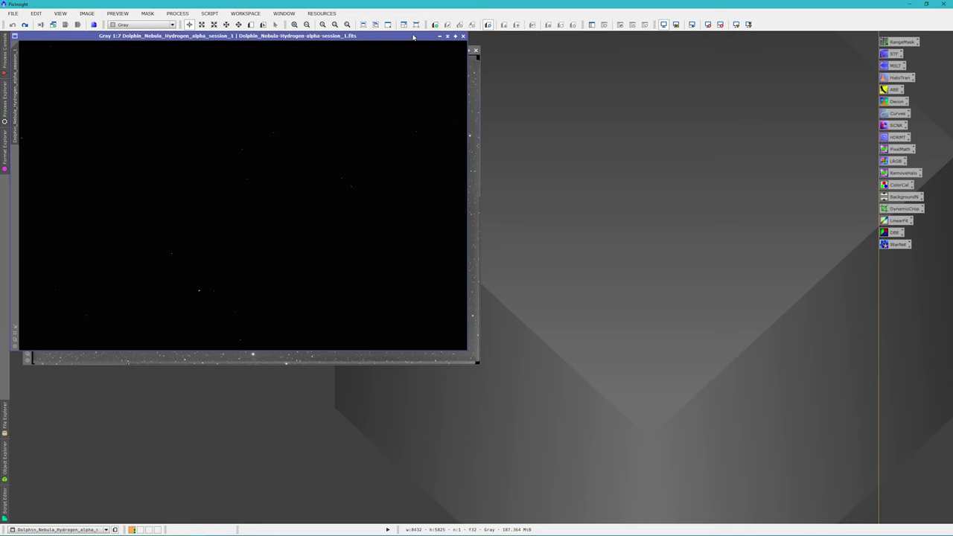
{"action": "left_click", "coordinate": [736, 25]}
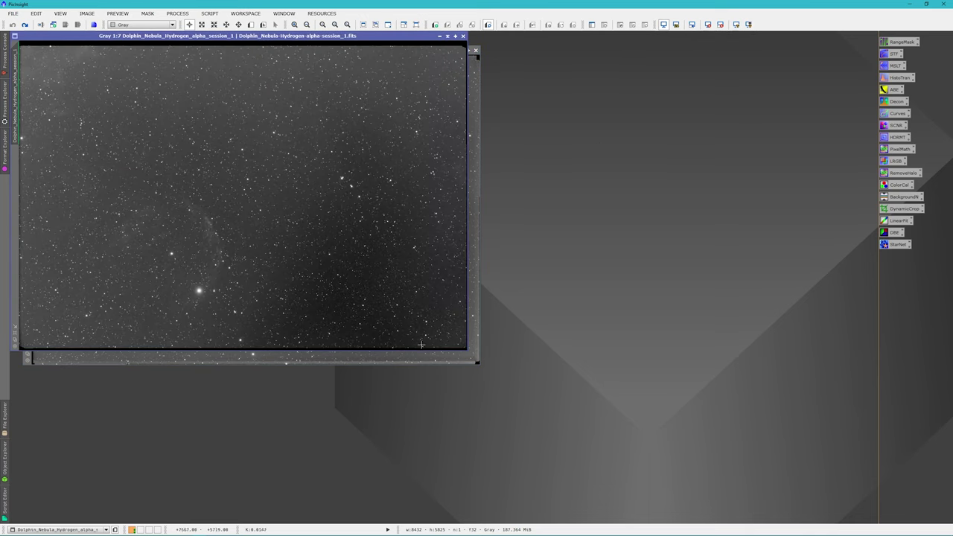
{"action": "left_click", "coordinate": [395, 361]}
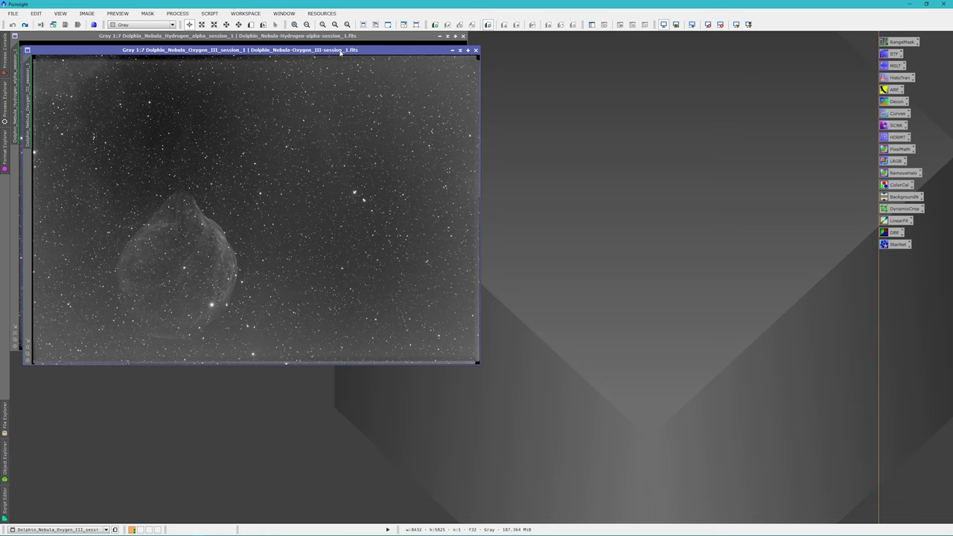
{"action": "left_click_drag", "start_coordinate": [341, 50], "coordinate": [421, 96]}
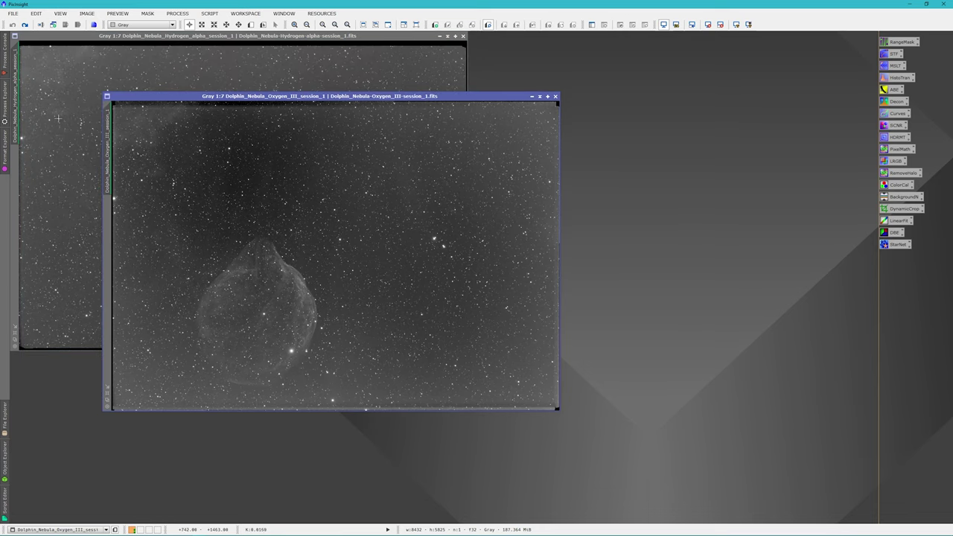
Step: Crop both Oxygen III and Hydrogen-alpha identically to 7665 × 5180 with DynamicCrop
{"action": "left_click", "coordinate": [5, 97]}
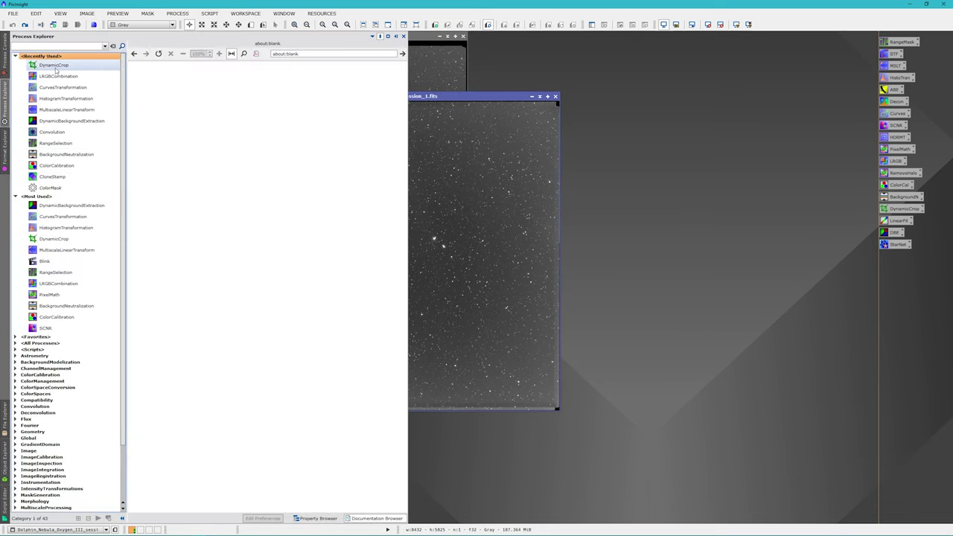
{"action": "double_click", "coordinate": [54, 66]}
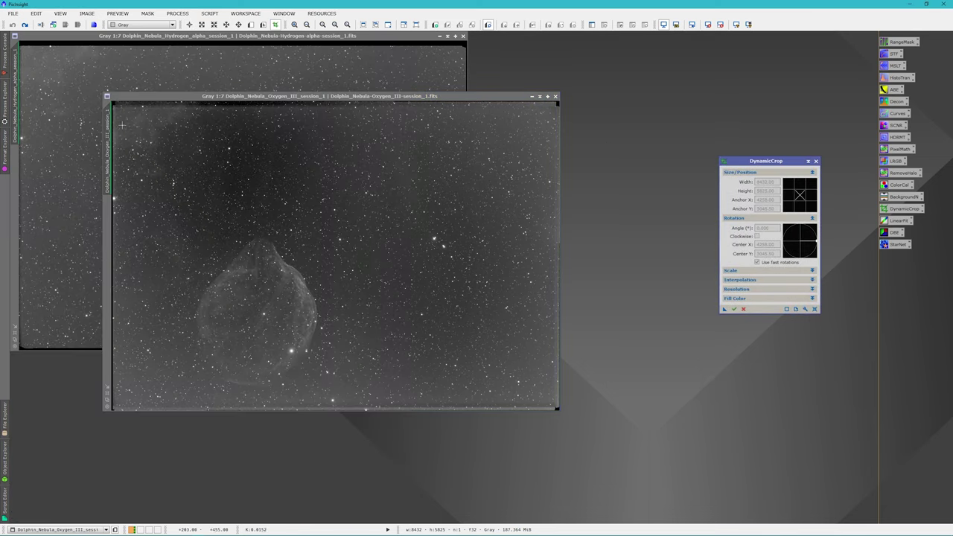
{"action": "left_click_drag", "start_coordinate": [126, 122], "coordinate": [534, 399]}
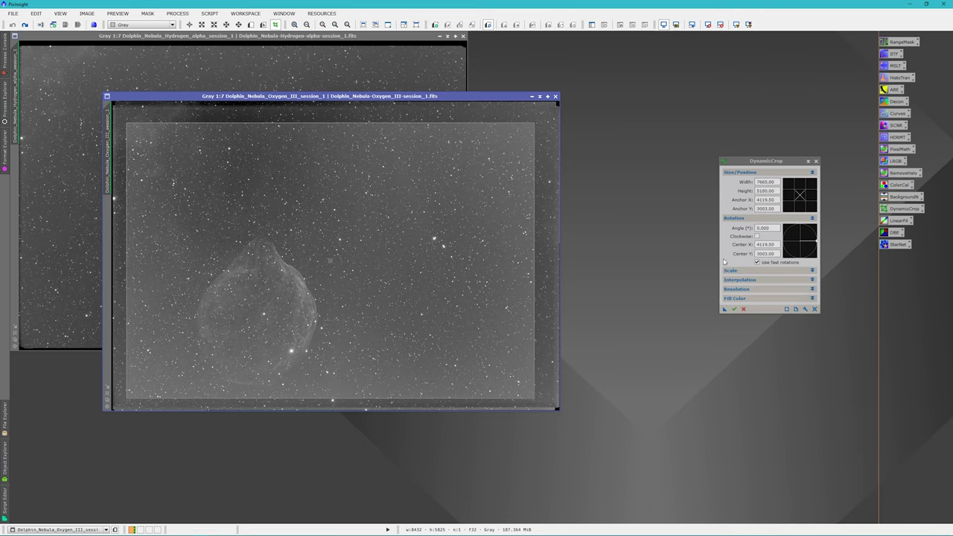
{"action": "left_click_drag", "start_coordinate": [725, 311], "coordinate": [418, 74]}
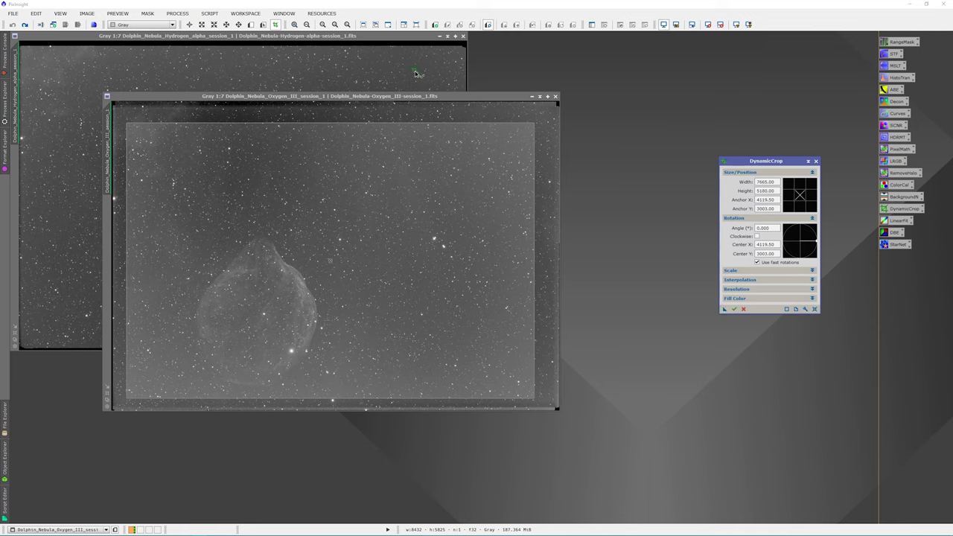
{"action": "left_click", "coordinate": [734, 309]}
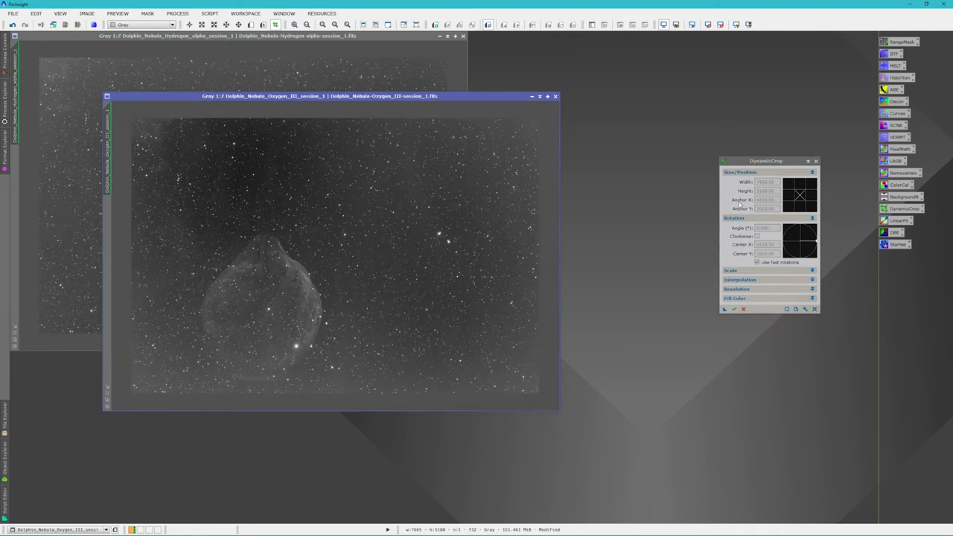
{"action": "left_click", "coordinate": [816, 161]}
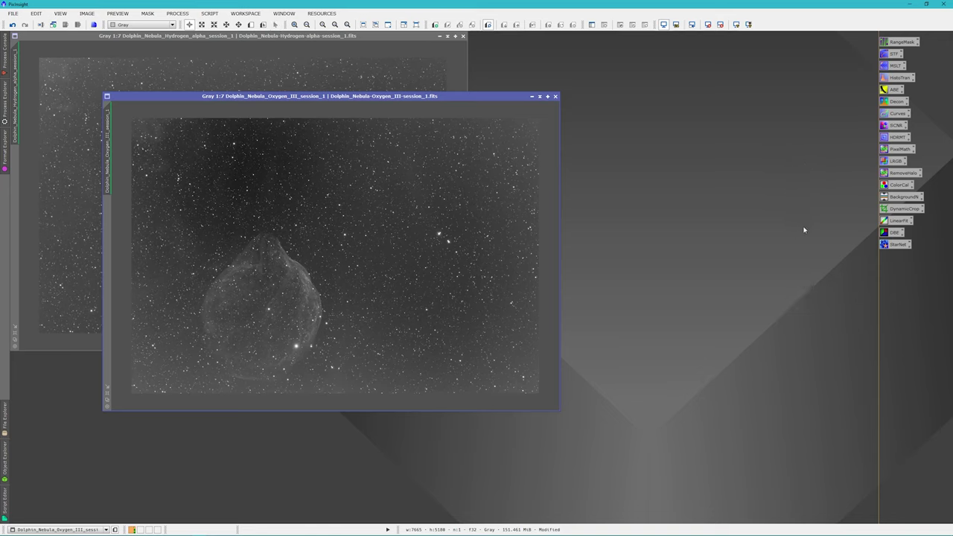
Step: Linear-fit Hydrogen-alpha to the Oxygen III reference with LinearFit and re-auto-stretch its display
{"action": "double_click", "coordinate": [888, 221]}
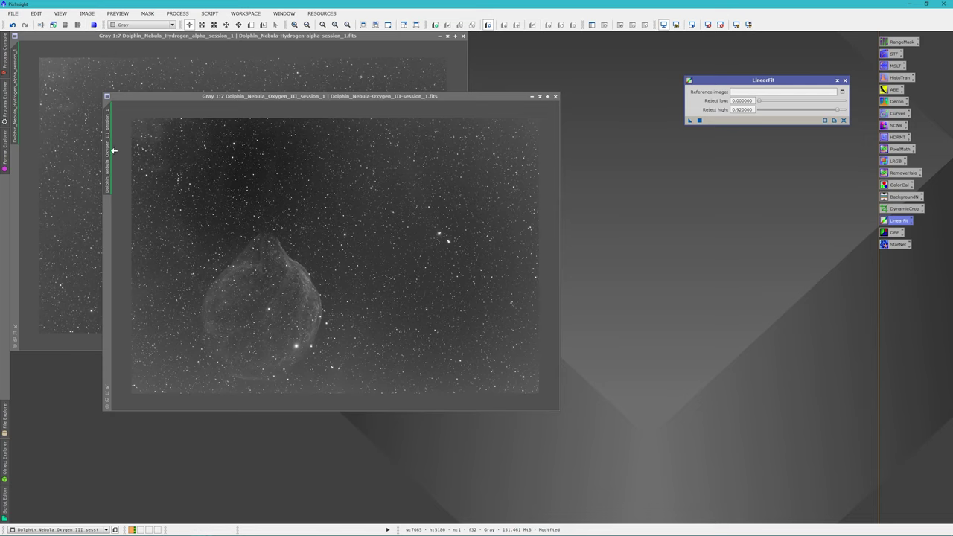
{"action": "left_click_drag", "start_coordinate": [110, 150], "coordinate": [783, 91]}
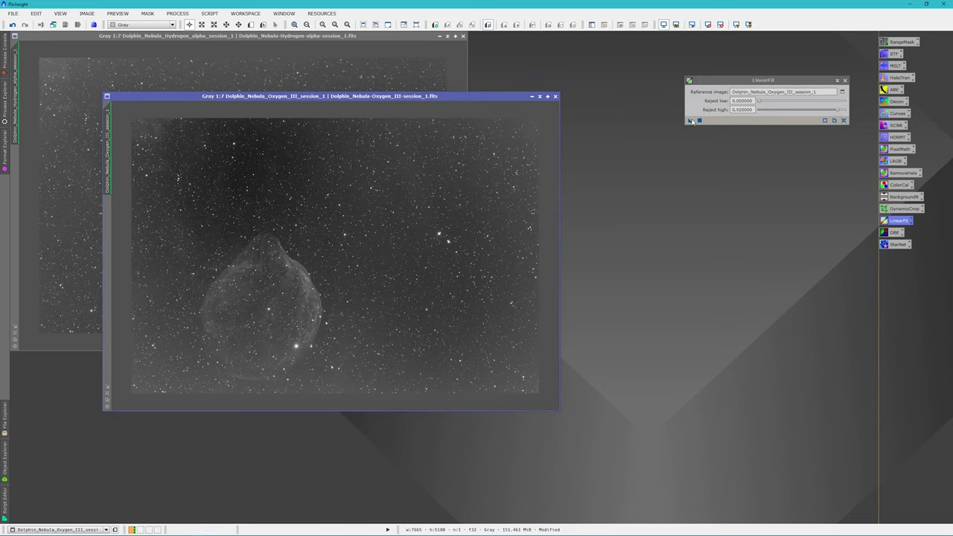
{"action": "left_click_drag", "start_coordinate": [690, 121], "coordinate": [422, 74]}
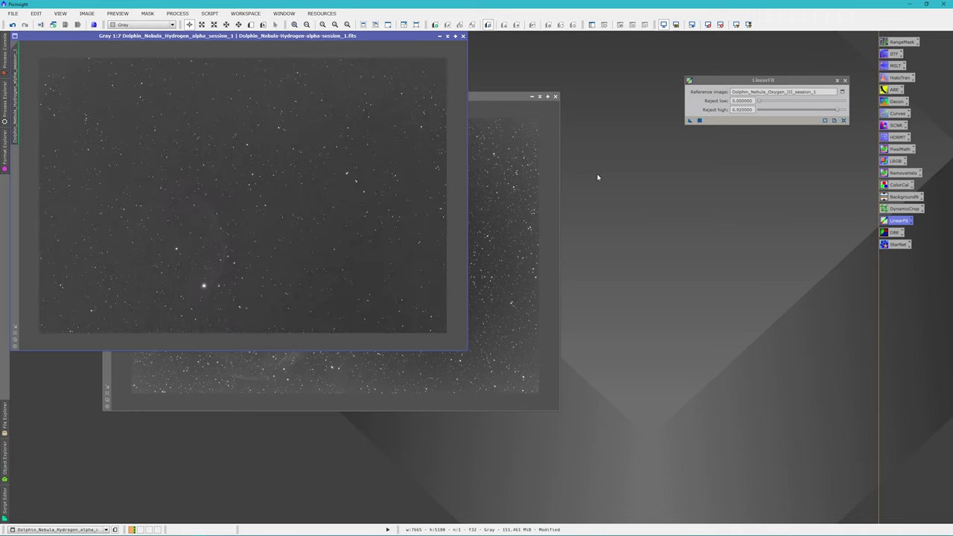
{"action": "left_click", "coordinate": [707, 25]}
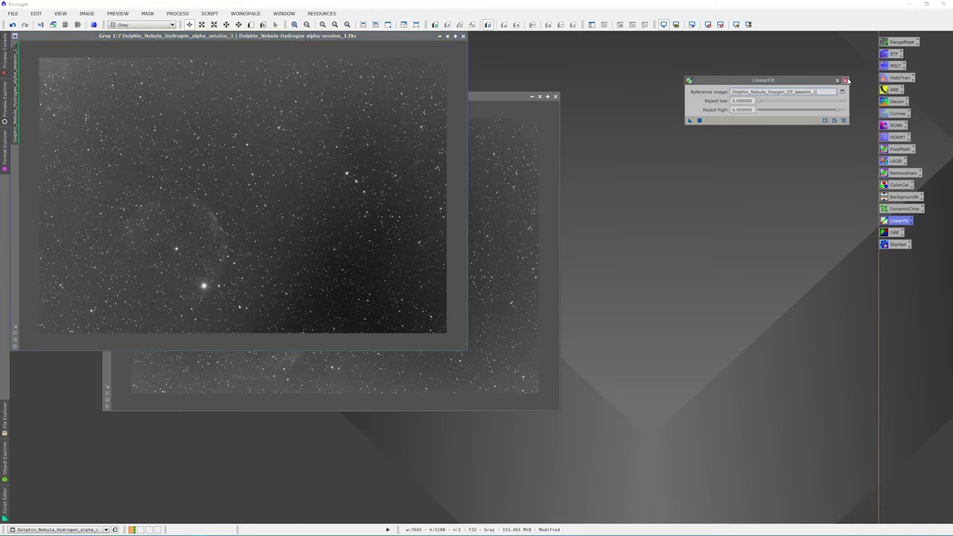
{"action": "left_click", "coordinate": [845, 80]}
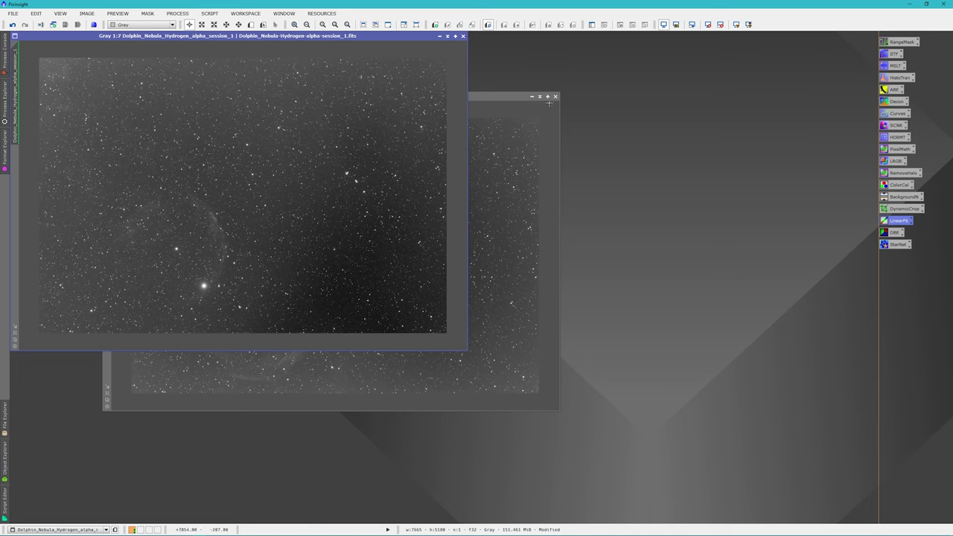
{"action": "left_click", "coordinate": [508, 96]}
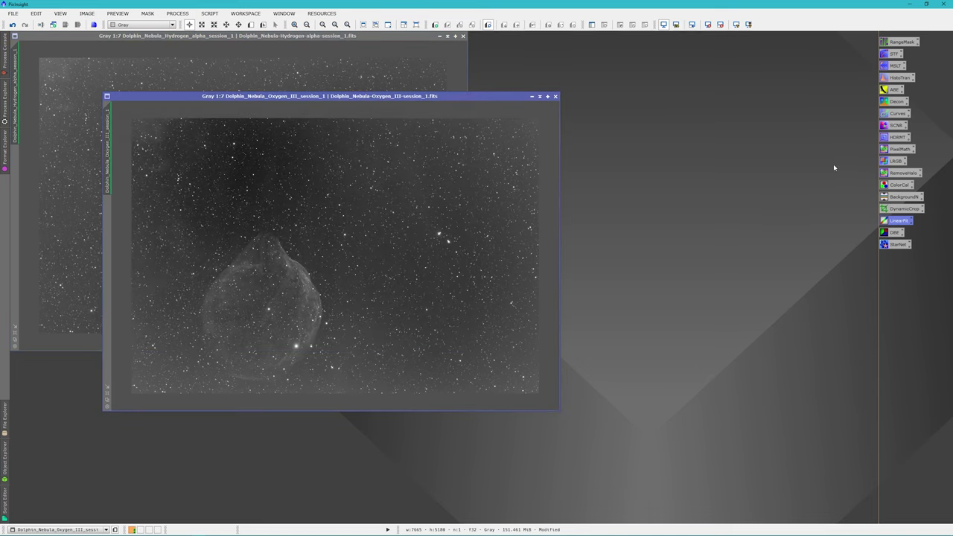
Step: Set PixelMath to separate channel expressions and rename the images O and H
{"action": "double_click", "coordinate": [893, 150]}
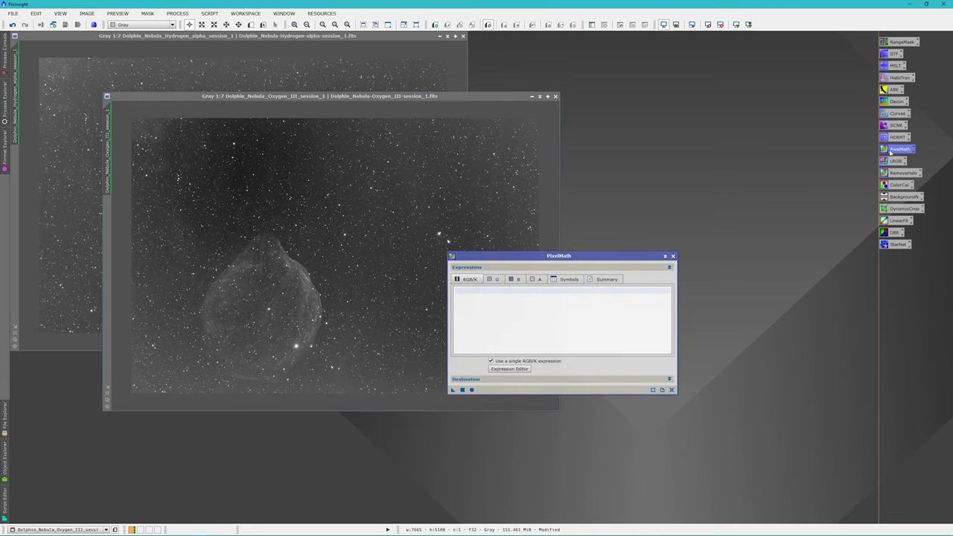
{"action": "left_click", "coordinate": [491, 360]}
{"action": "left_click_drag", "start_coordinate": [528, 259], "coordinate": [683, 243]}
{"action": "right_click", "coordinate": [369, 222]}
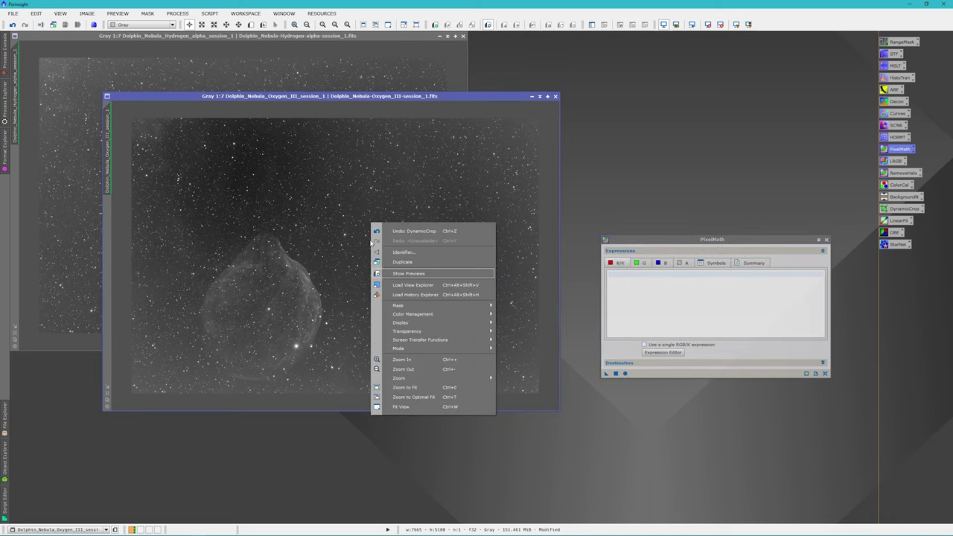
{"action": "left_click", "coordinate": [392, 253]}
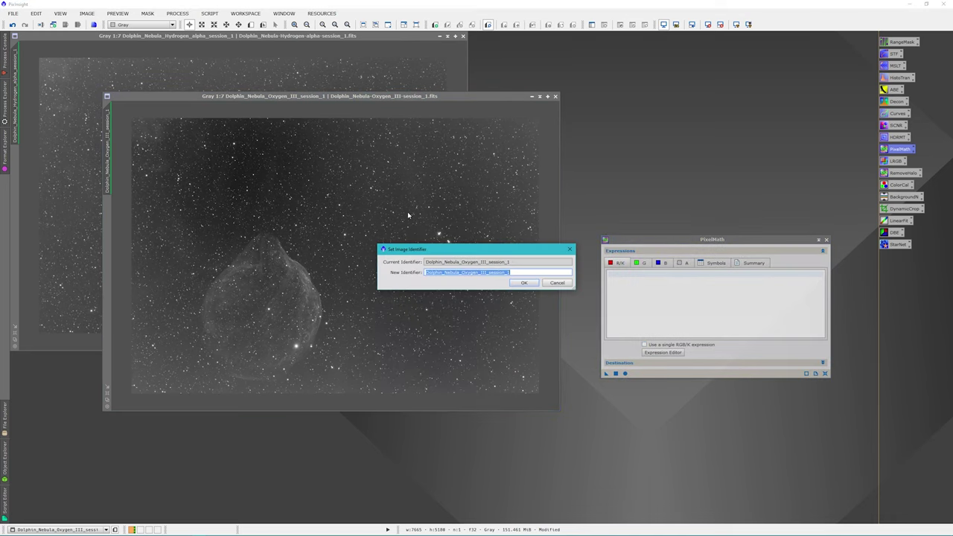
{"action": "type", "text": "O"}
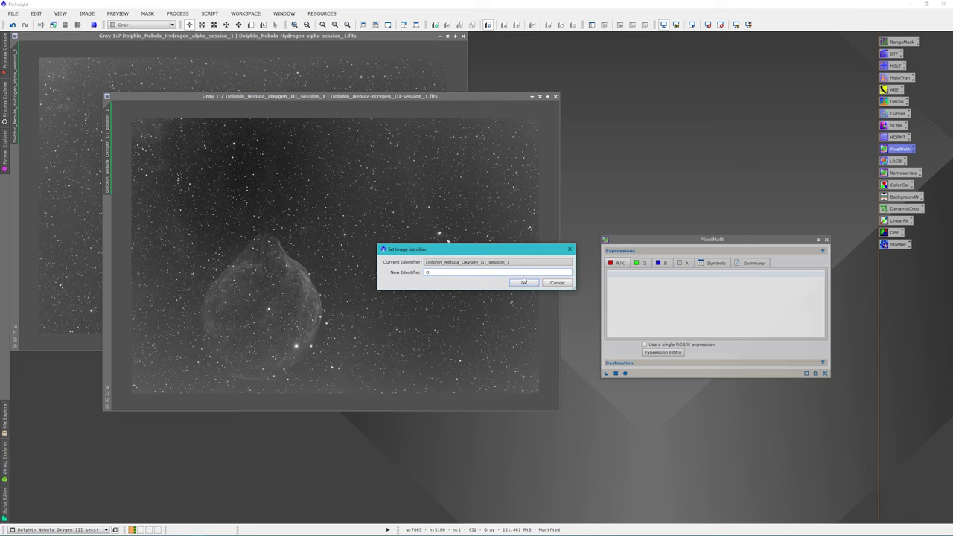
{"action": "key", "text": "Return"}
{"action": "left_click", "coordinate": [294, 43]}
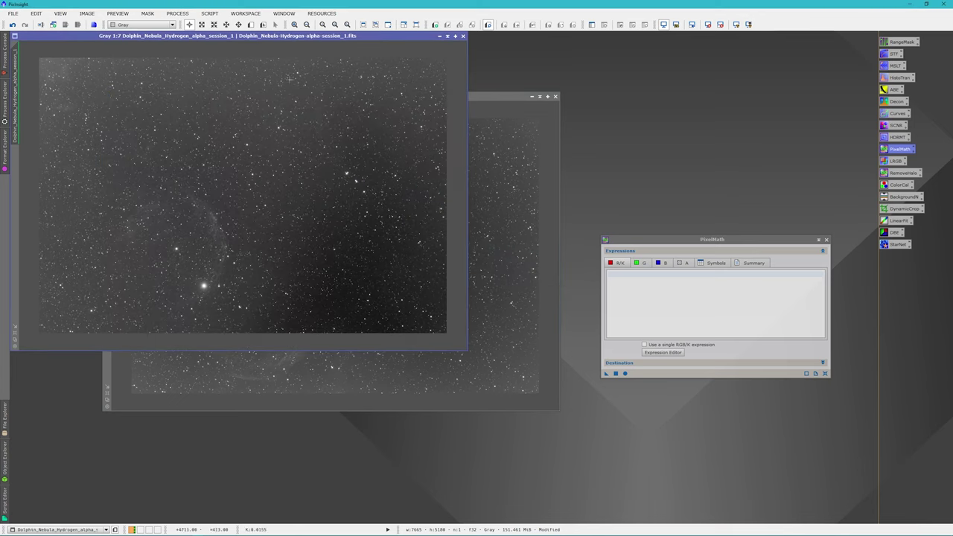
{"action": "right_click", "coordinate": [290, 97]}
{"action": "left_click", "coordinate": [322, 128]}
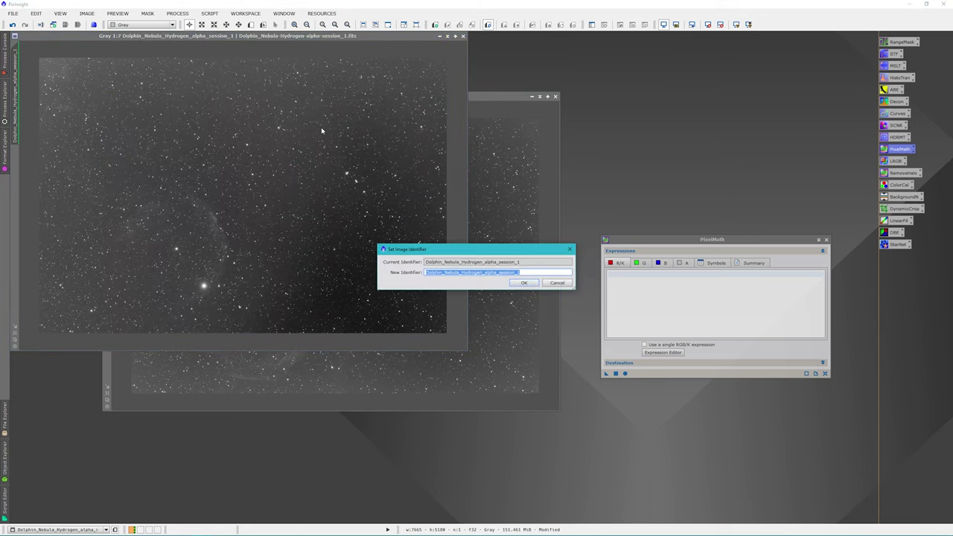
{"action": "type", "text": "H"}
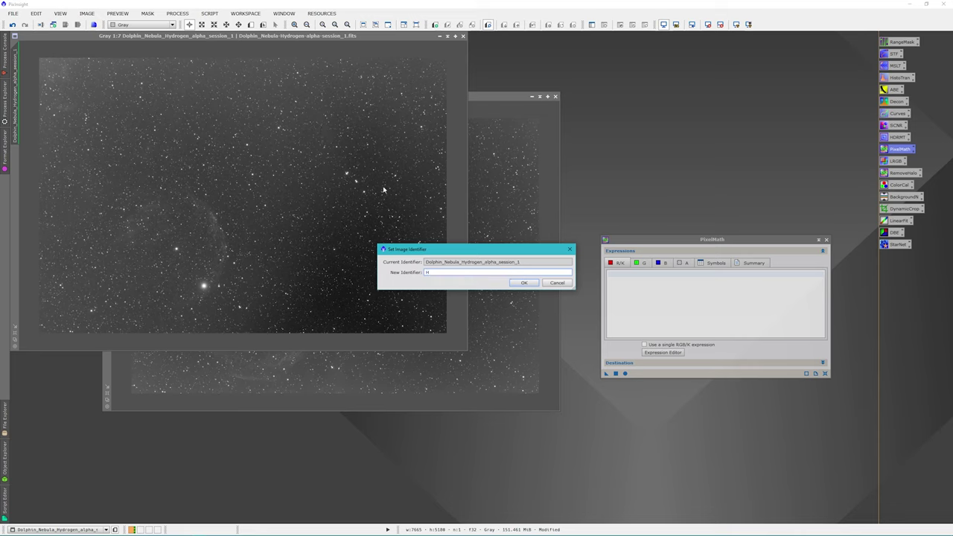
{"action": "left_click", "coordinate": [521, 283]}
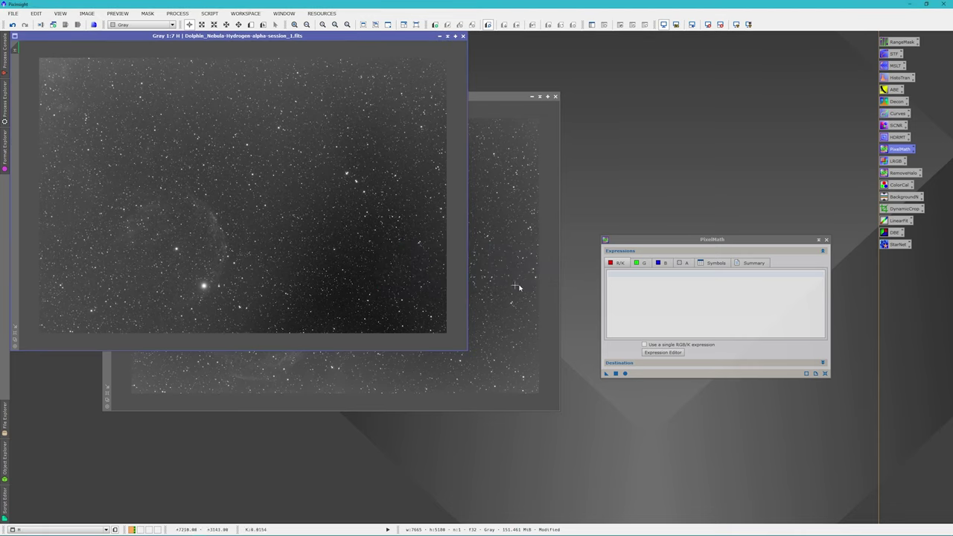
Step: Enter per-channel expressions, 0 for blue, and output to a new RGB Color image
{"action": "left_click", "coordinate": [634, 277]}
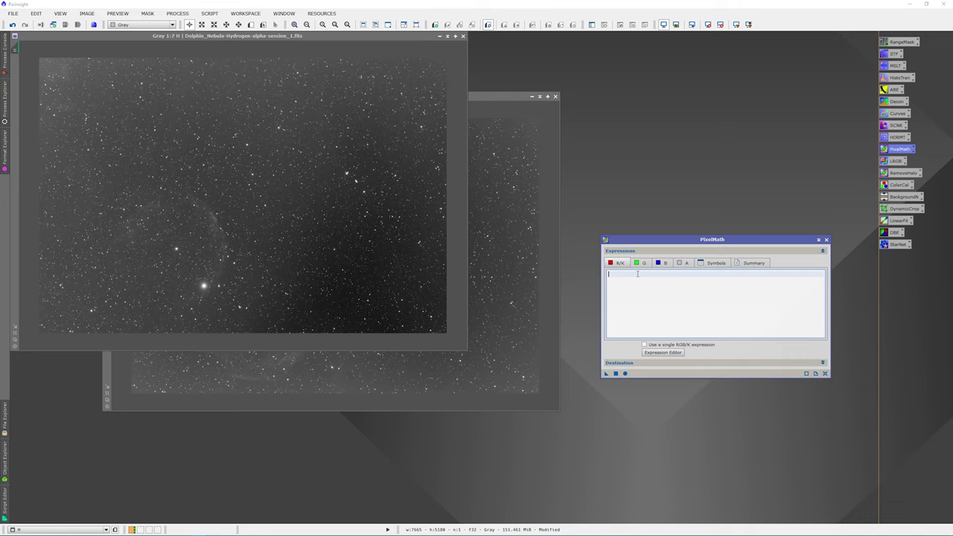
{"action": "left_click", "coordinate": [642, 265]}
{"action": "left_click", "coordinate": [661, 265]}
{"action": "type", "text": "0"}
{"action": "left_click", "coordinate": [824, 363]}
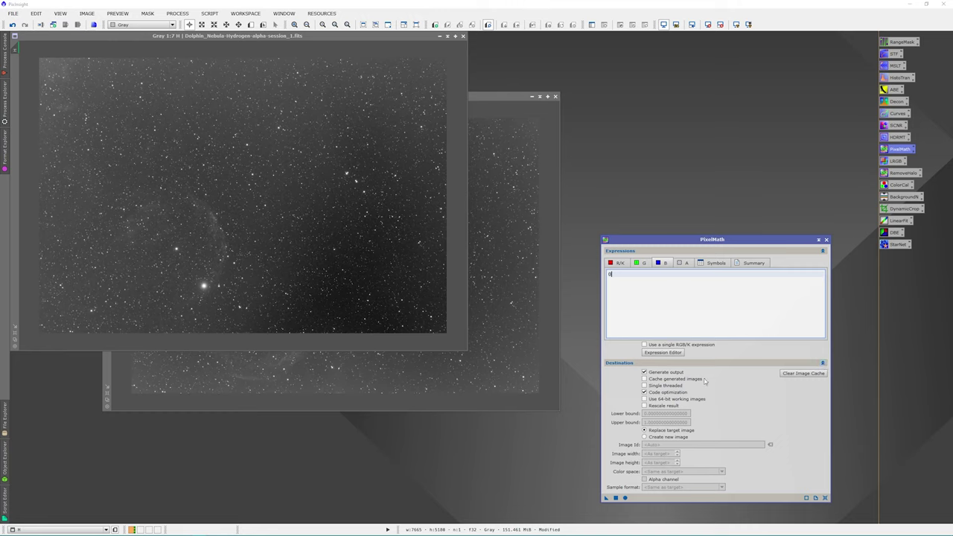
{"action": "left_click", "coordinate": [672, 438]}
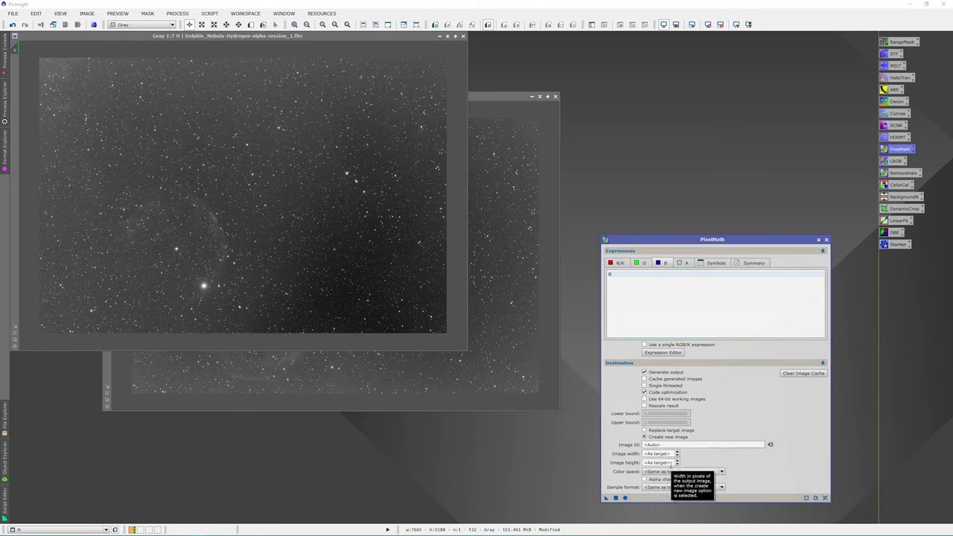
{"action": "left_click", "coordinate": [682, 472]}
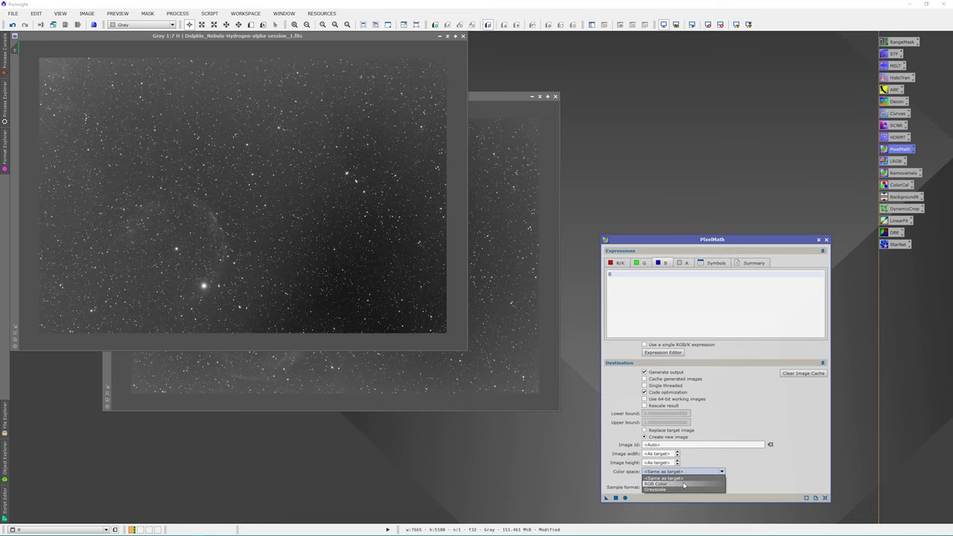
{"action": "left_click", "coordinate": [683, 484]}
{"action": "left_click", "coordinate": [615, 498]}
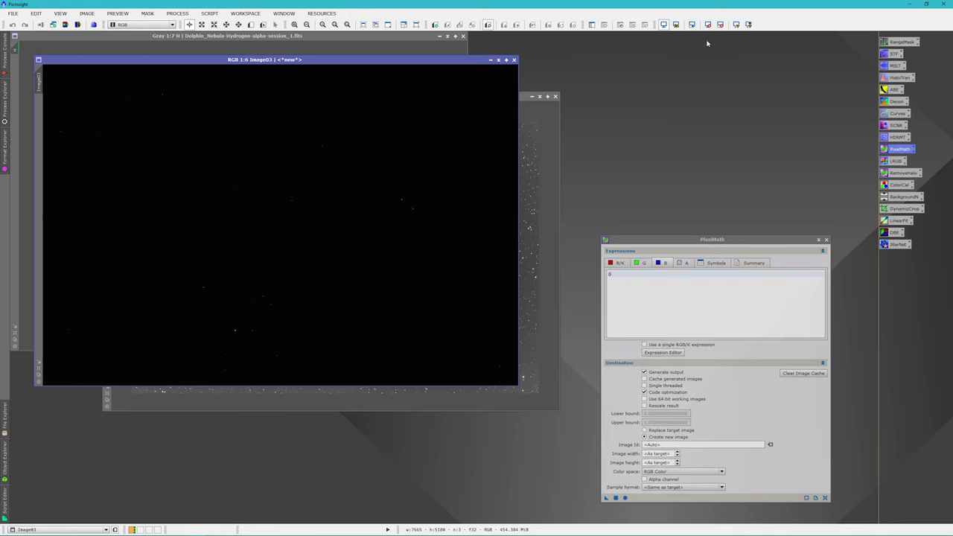
Step: Auto-stretch the new HOO image, close PixelMath, and reset then reapply the stretch
{"action": "left_click", "coordinate": [736, 25]}
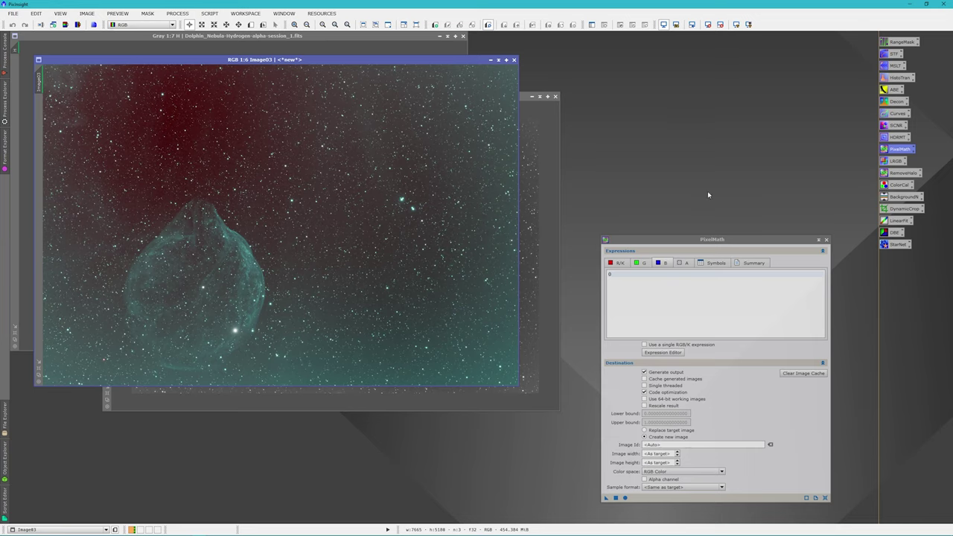
{"action": "left_click", "coordinate": [826, 239]}
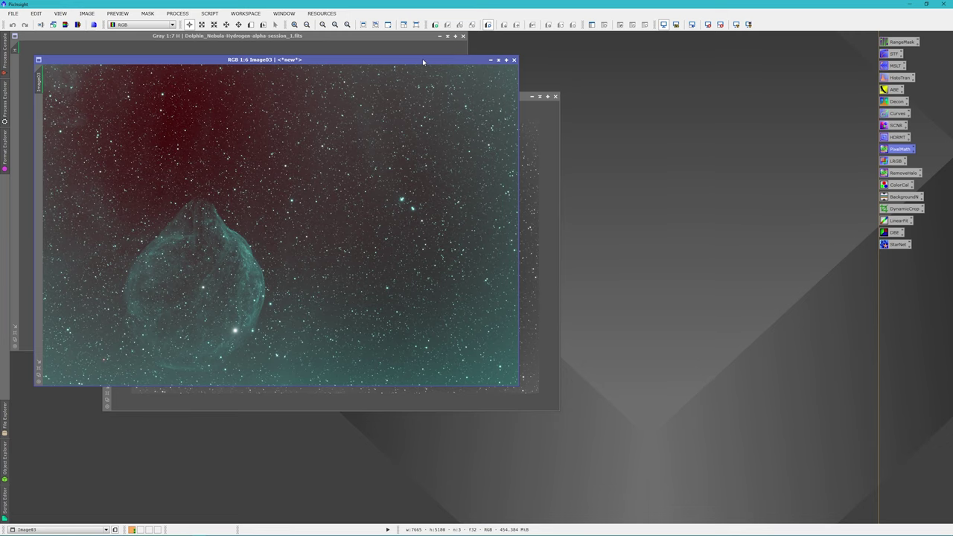
{"action": "left_click_drag", "start_coordinate": [422, 60], "coordinate": [447, 56]}
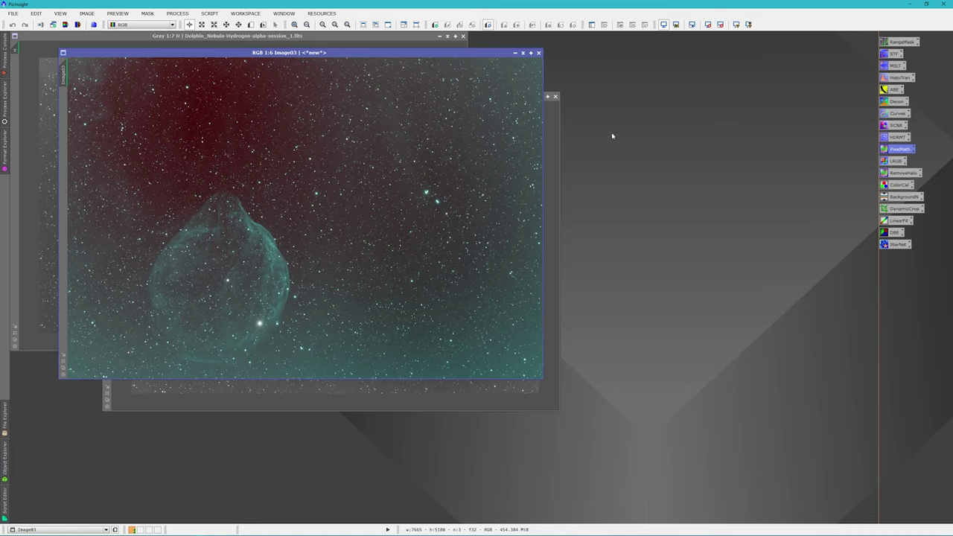
{"action": "left_click", "coordinate": [708, 25]}
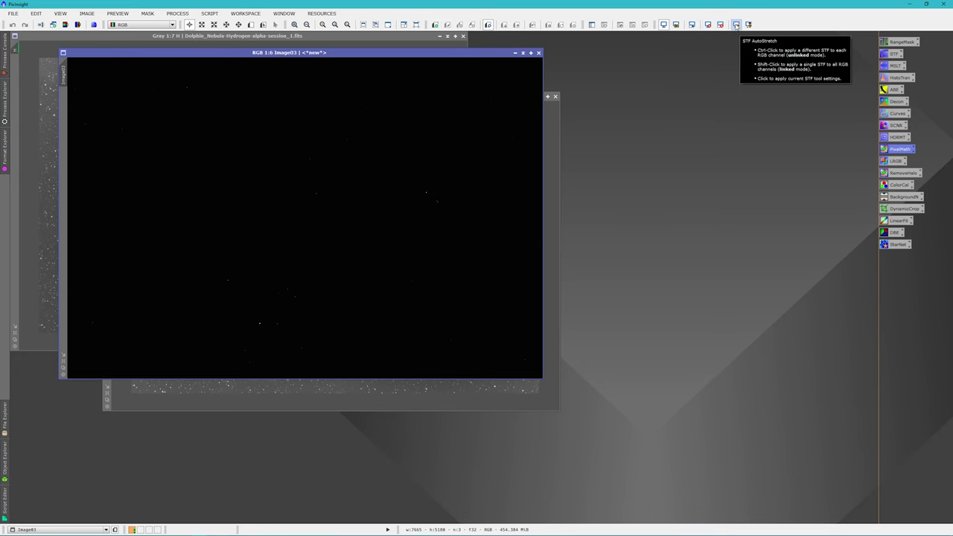
{"action": "left_click", "coordinate": [735, 24]}
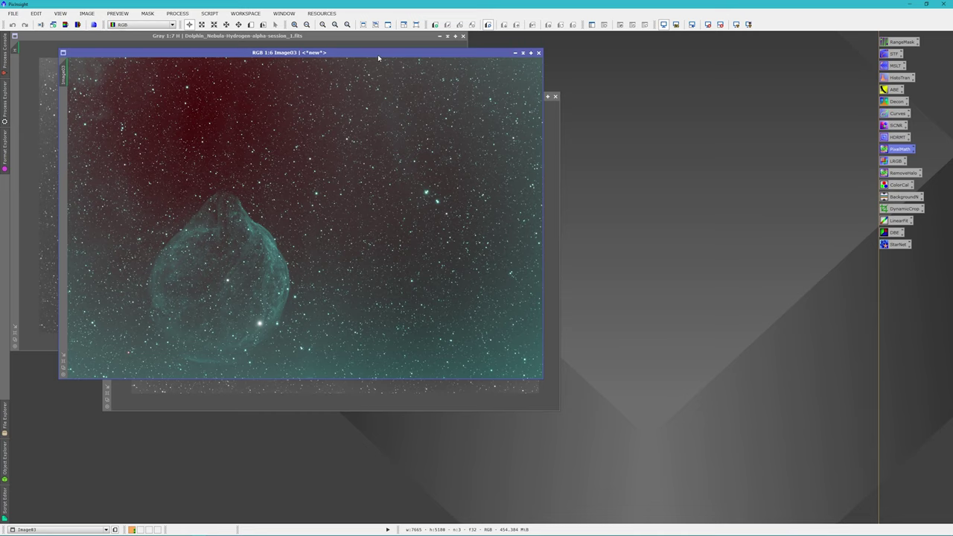
Step: Open DynamicBackgroundExtraction and set the default sample radius to 150
{"action": "double_click", "coordinate": [892, 233]}
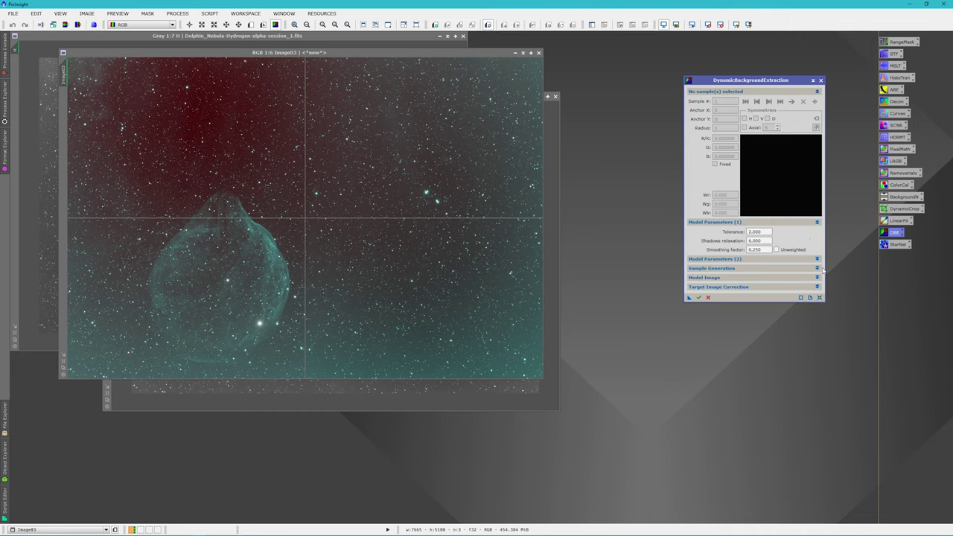
{"action": "left_click", "coordinate": [818, 268]}
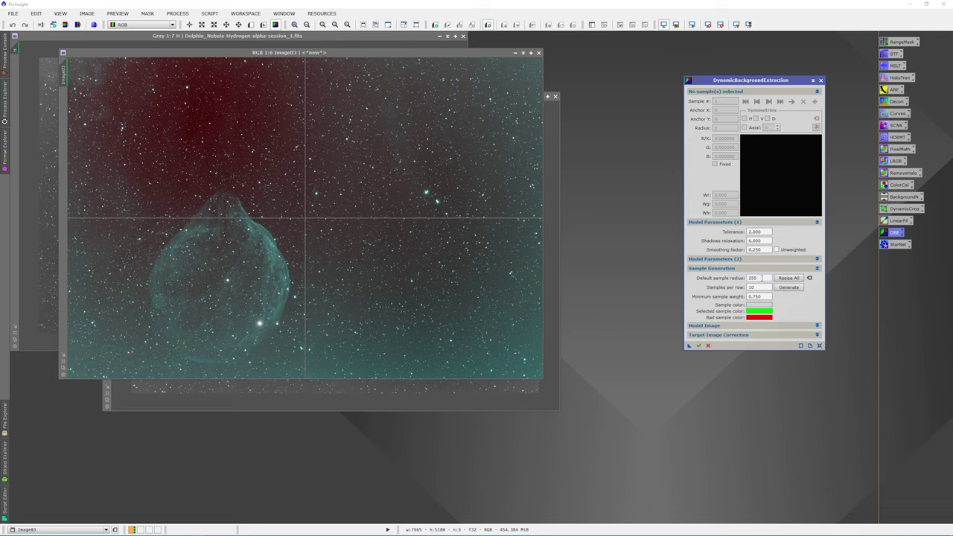
{"action": "double_click", "coordinate": [758, 278]}
{"action": "type", "text": "150"}
{"action": "mouse_move", "coordinate": [770, 241]}
Step: Expand Target Image Correction and generate the background sample grid, closing the stray MultiscaleLinearTransform
{"action": "double_click", "coordinate": [892, 66]}
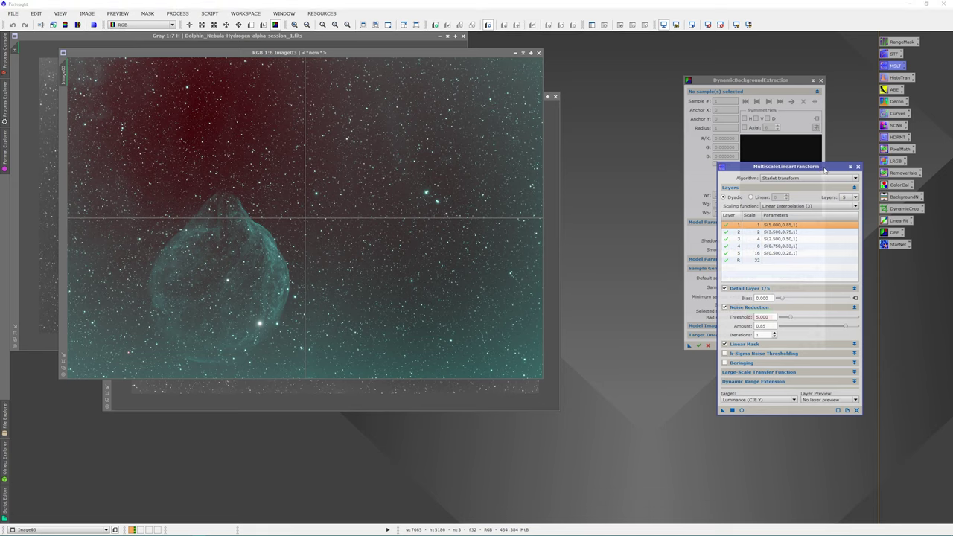
{"action": "left_click_drag", "start_coordinate": [824, 169], "coordinate": [690, 180]}
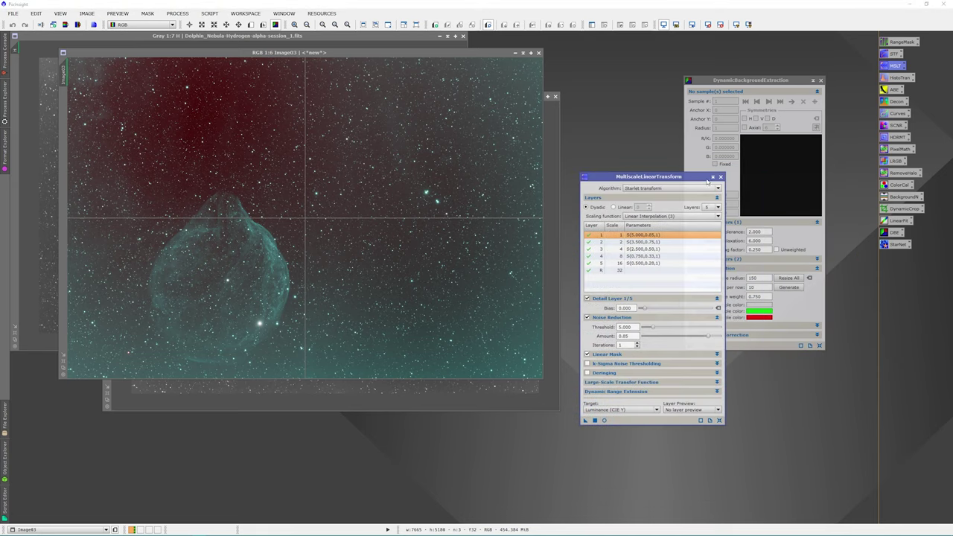
{"action": "left_click", "coordinate": [720, 177]}
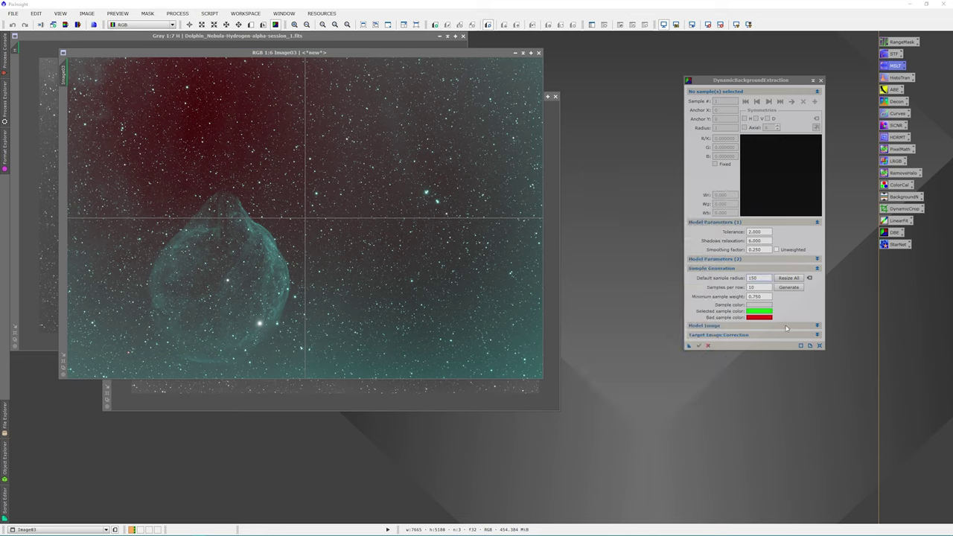
{"action": "left_click", "coordinate": [817, 335]}
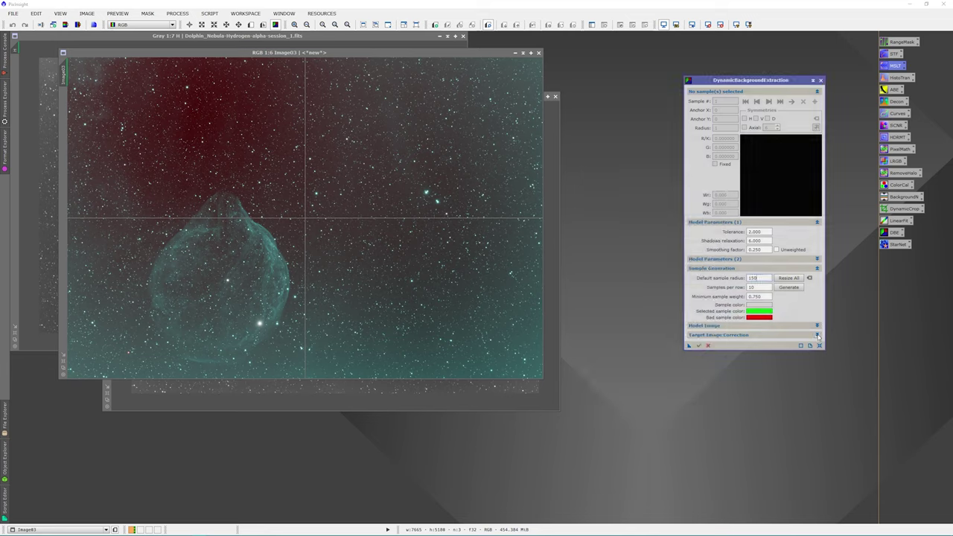
{"action": "left_click", "coordinate": [817, 335]}
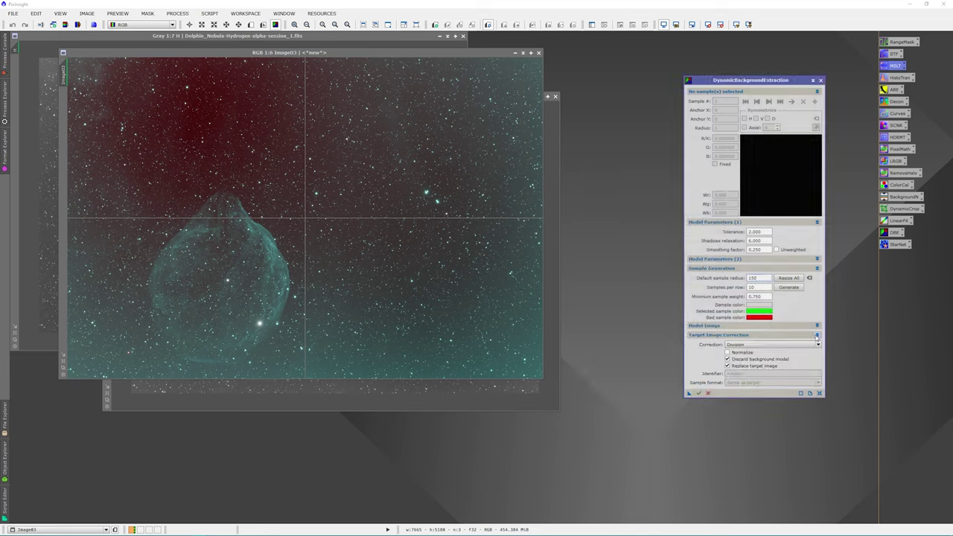
{"action": "left_click", "coordinate": [789, 287]}
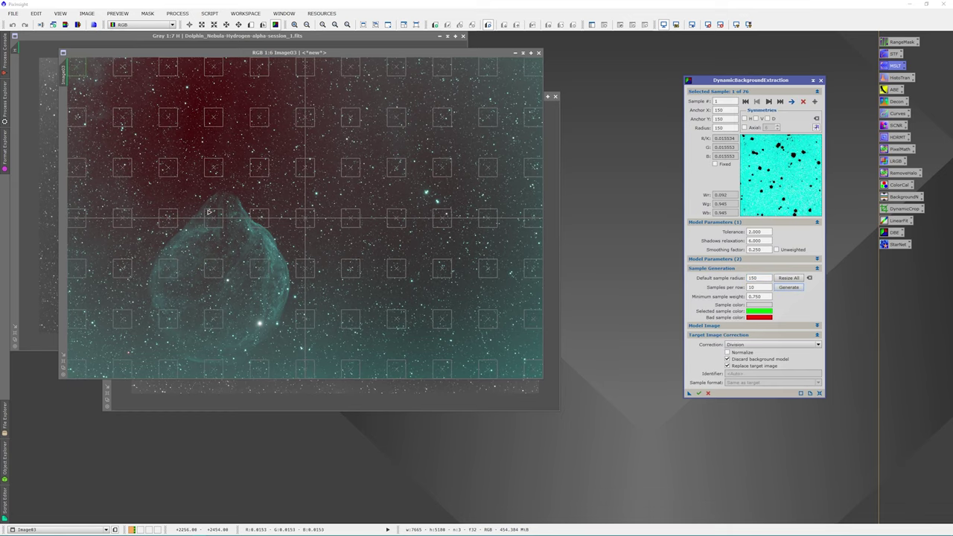
Step: Move or delete samples on the nebula, leaving 66, and save the setup as a Process19 icon
{"action": "left_click", "coordinate": [172, 217]}
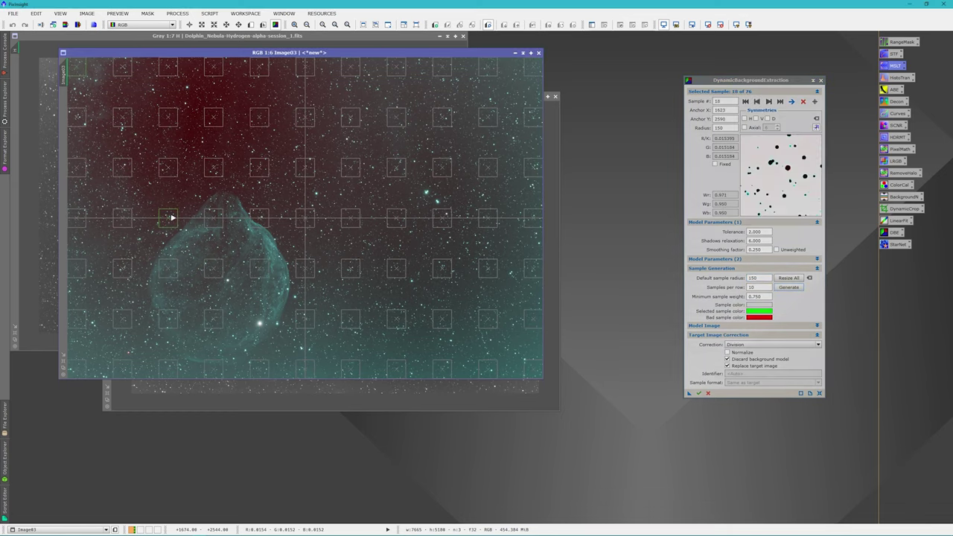
{"action": "left_click_drag", "start_coordinate": [172, 217], "coordinate": [162, 192]}
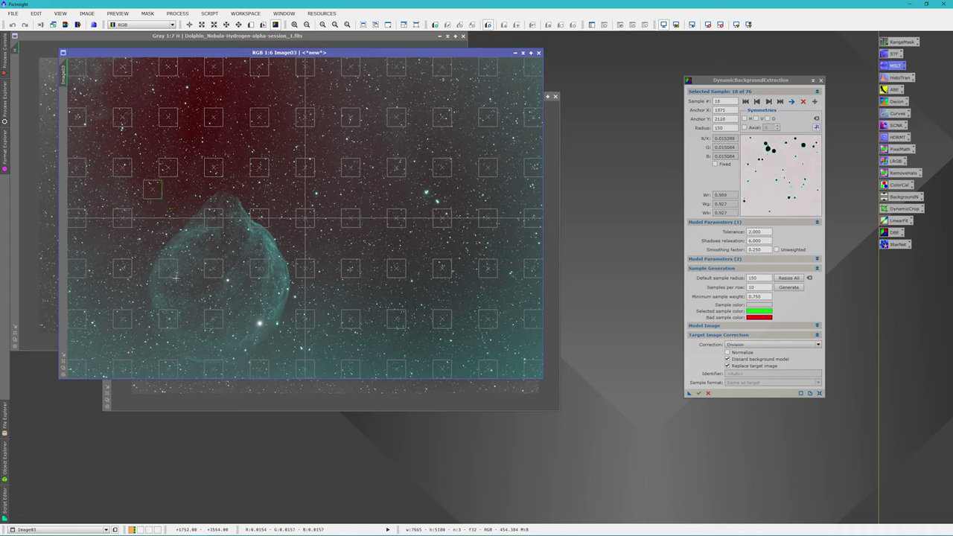
{"action": "left_click", "coordinate": [170, 273]}
{"action": "left_click_drag", "start_coordinate": [170, 273], "coordinate": [179, 359]}
{"action": "key", "text": "Delete"}
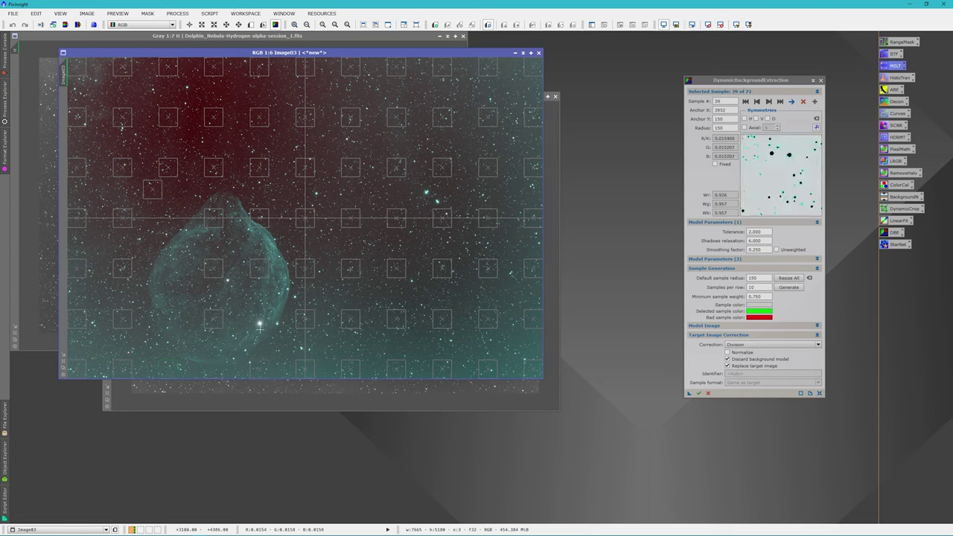
{"action": "left_click", "coordinate": [213, 216]}
{"action": "key", "text": "Delete"}
{"action": "key", "text": "Delete"}
{"action": "key", "text": "Delete"}
{"action": "key", "text": "Delete"}
{"action": "key", "text": "Delete"}
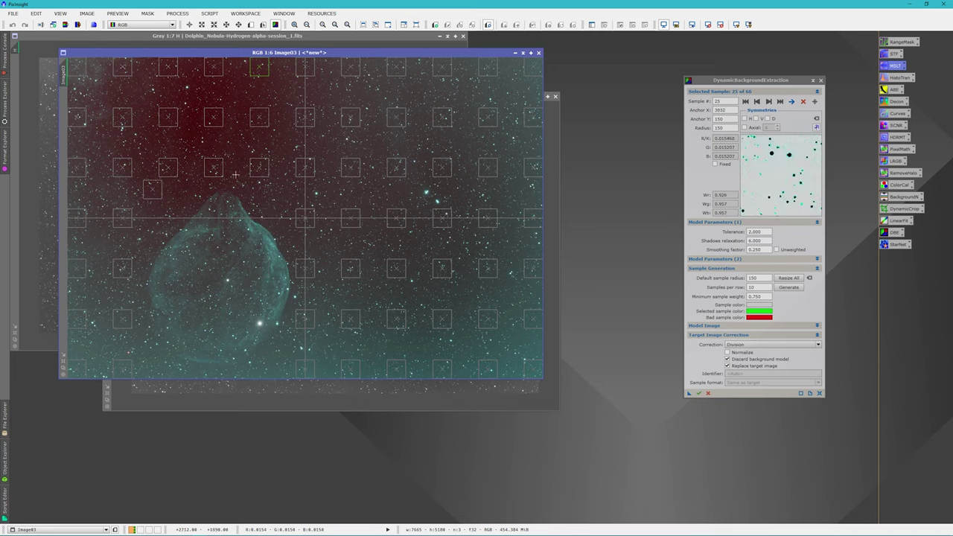
{"action": "left_click_drag", "start_coordinate": [218, 170], "coordinate": [266, 163]}
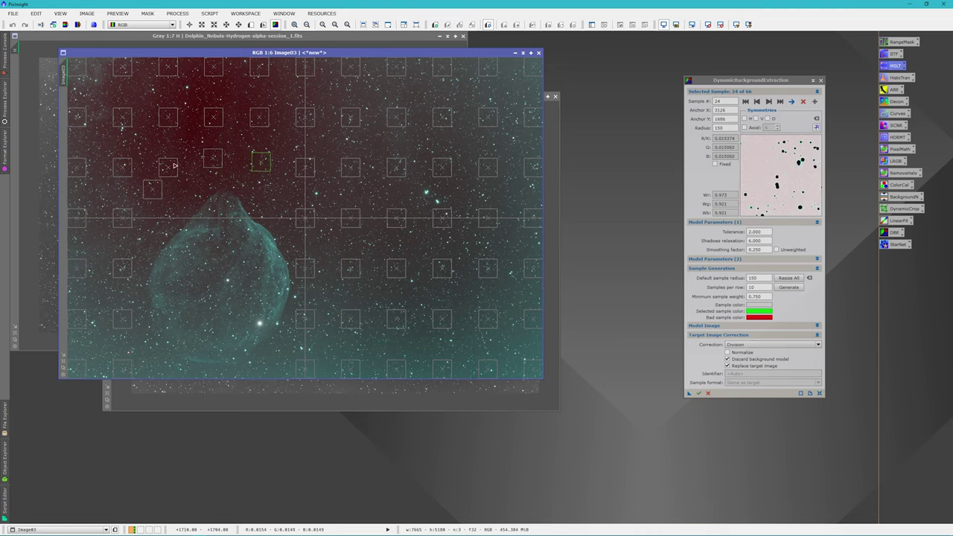
{"action": "left_click", "coordinate": [75, 69]}
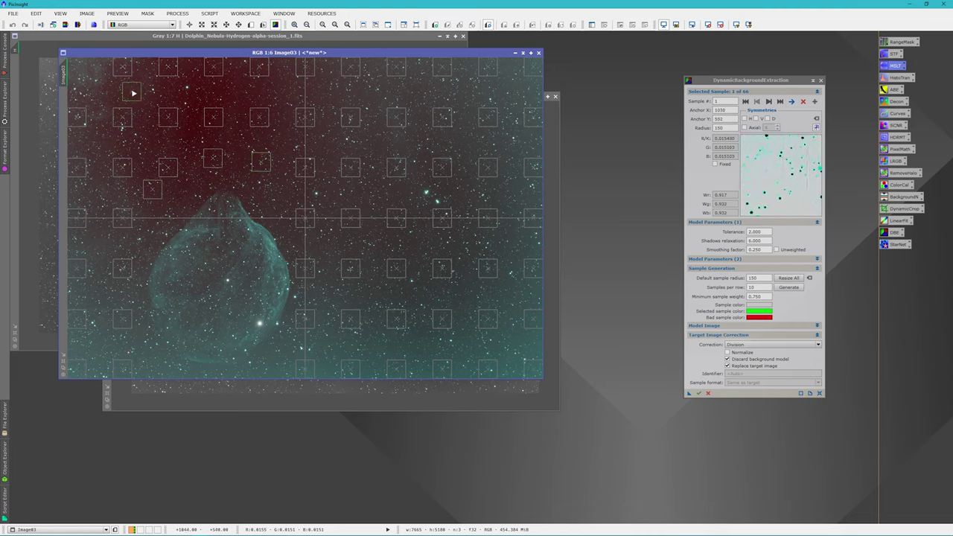
{"action": "left_click_drag", "start_coordinate": [133, 93], "coordinate": [144, 94]}
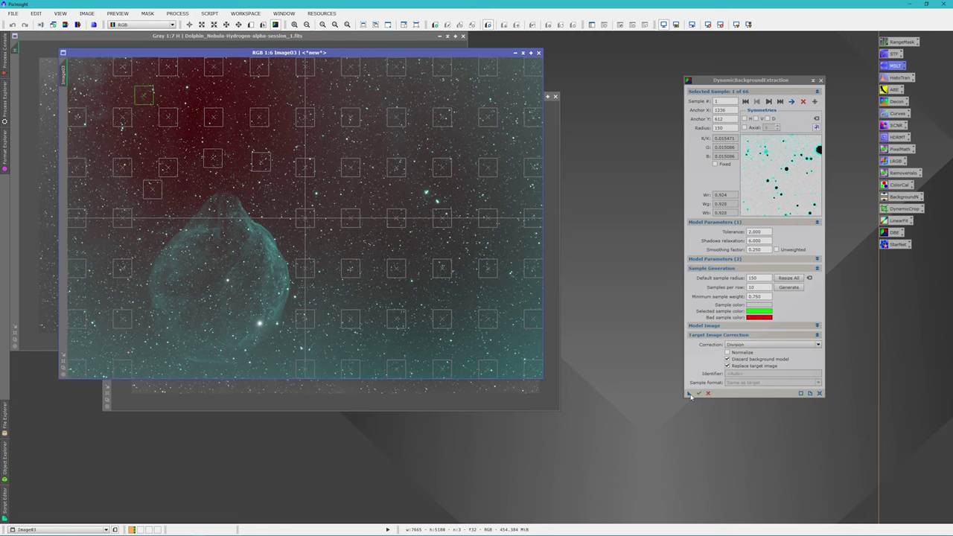
{"action": "left_click_drag", "start_coordinate": [690, 396], "coordinate": [659, 438]}
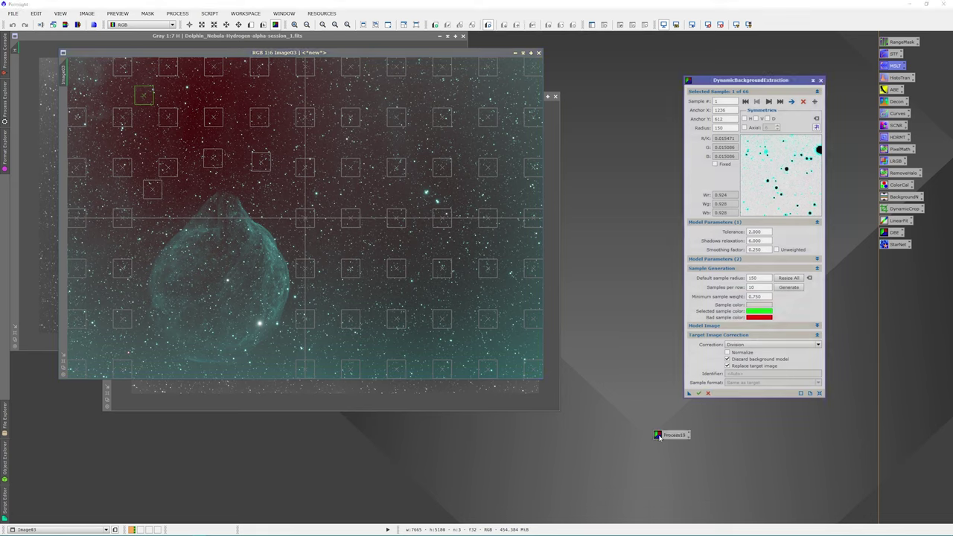
Step: Apply background extraction to the HOO image and end the DBE session
{"action": "left_click", "coordinate": [698, 395]}
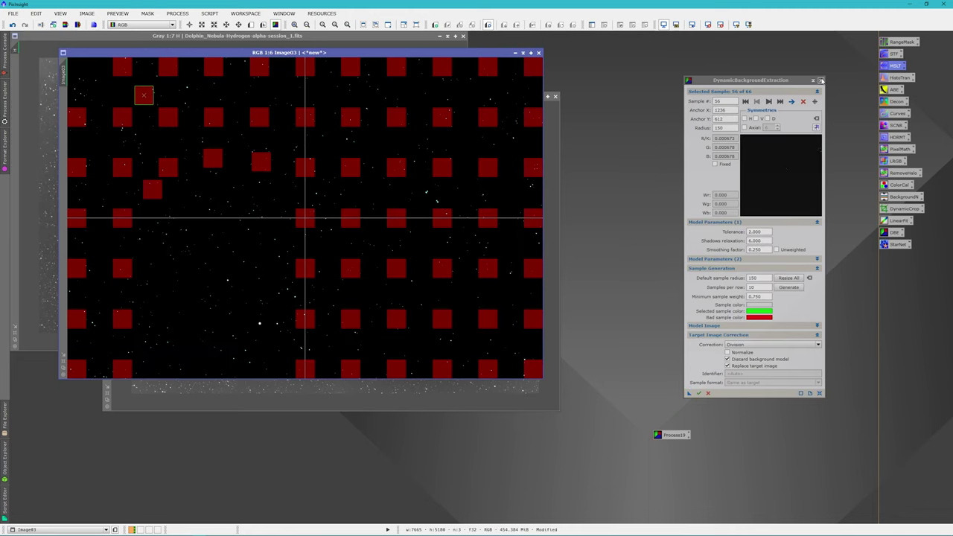
{"action": "left_click", "coordinate": [821, 80]}
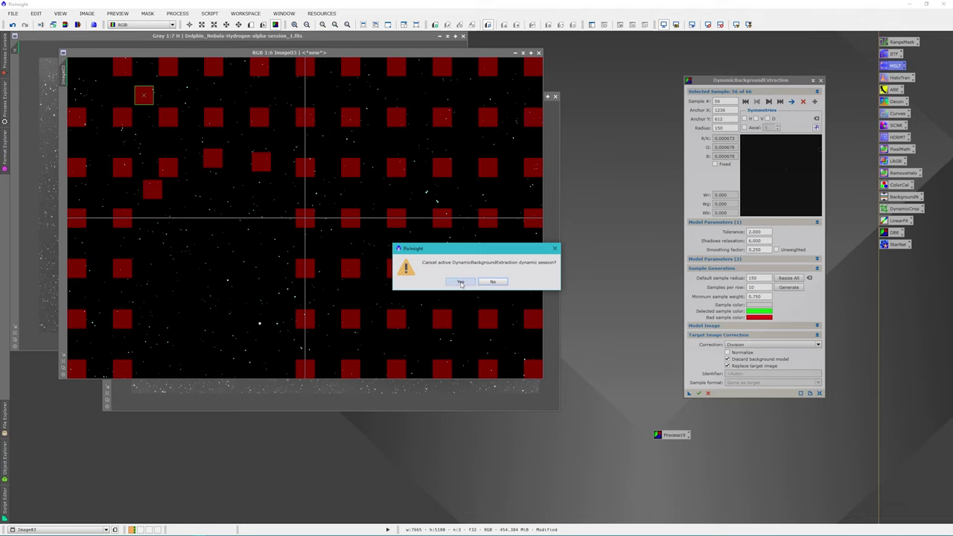
{"action": "left_click", "coordinate": [461, 283]}
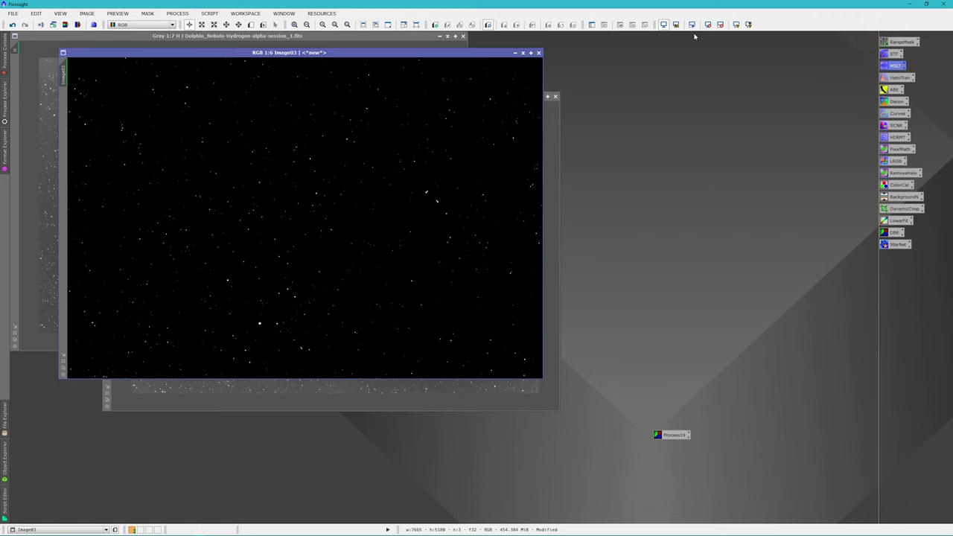
{"action": "left_click", "coordinate": [736, 25]}
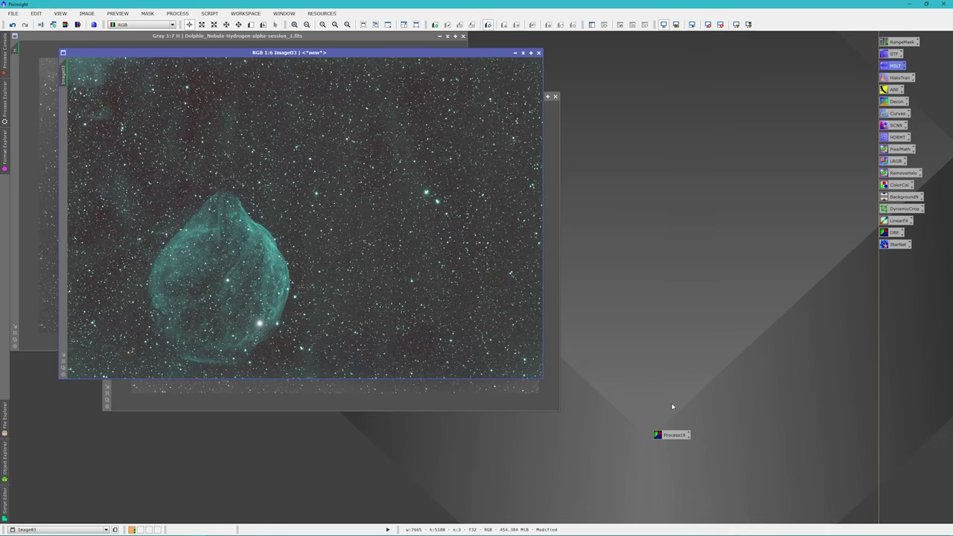
Step: Rerun the extraction from Process19 with Subtraction correction and auto-stretch the corrected image
{"action": "double_click", "coordinate": [672, 435]}
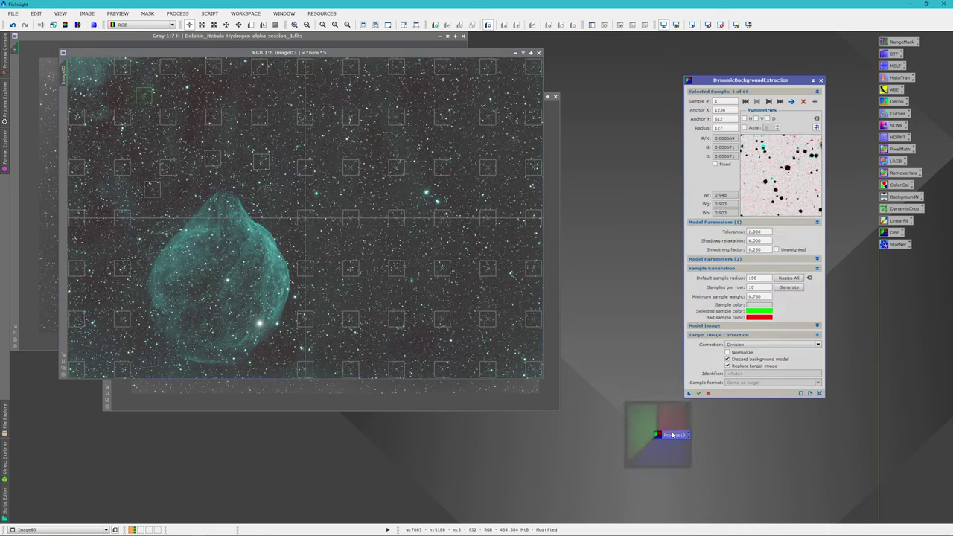
{"action": "left_click", "coordinate": [774, 345]}
{"action": "left_click", "coordinate": [774, 358]}
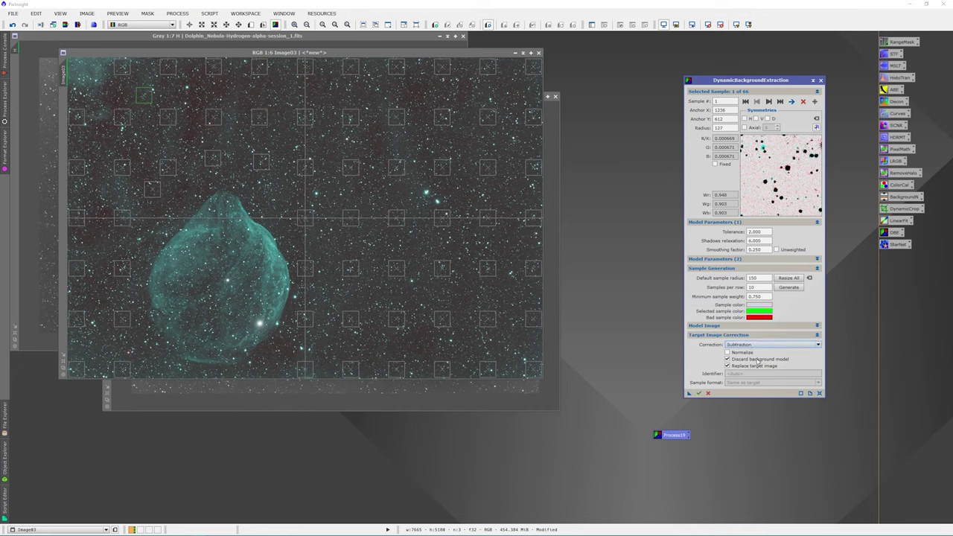
{"action": "left_click", "coordinate": [699, 392]}
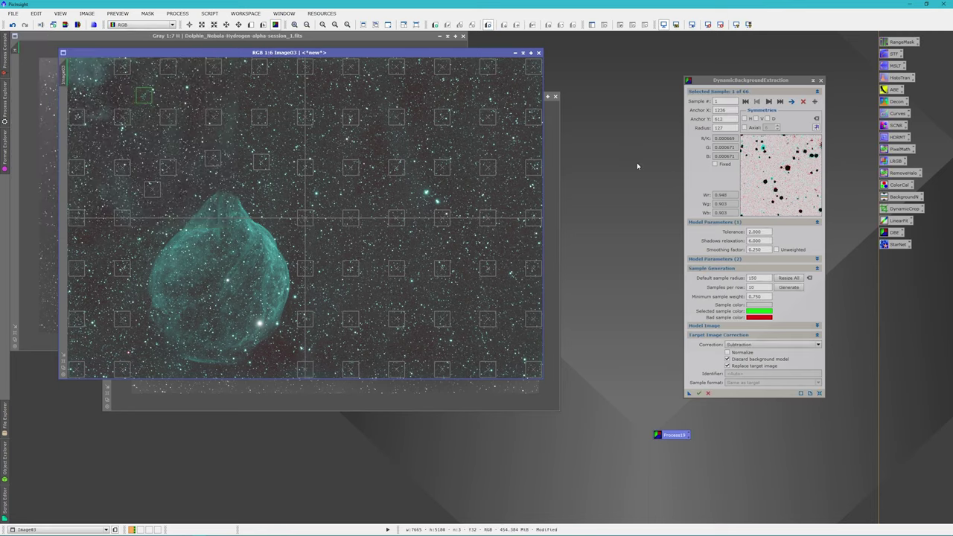
{"action": "left_click", "coordinate": [820, 80]}
{"action": "left_click", "coordinate": [460, 281]}
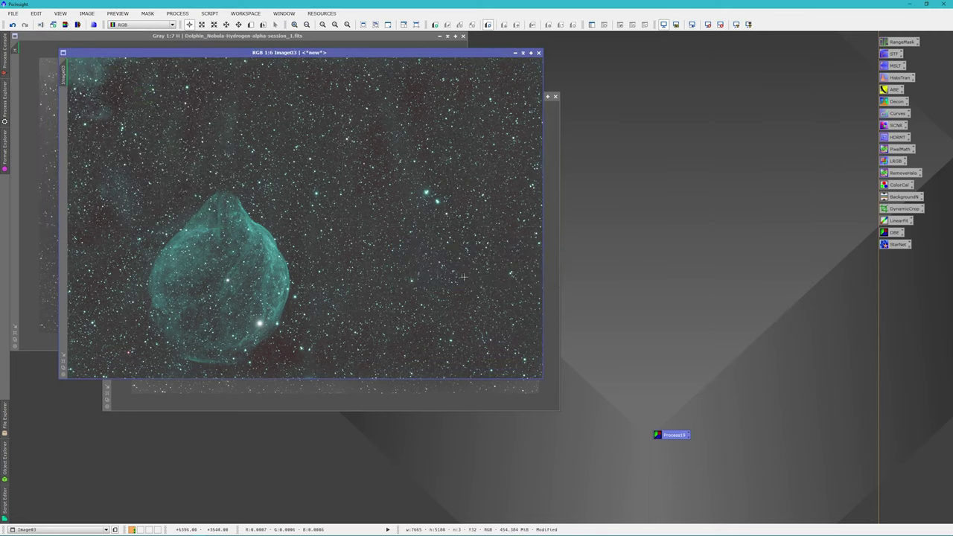
{"action": "left_click", "coordinate": [719, 25]}
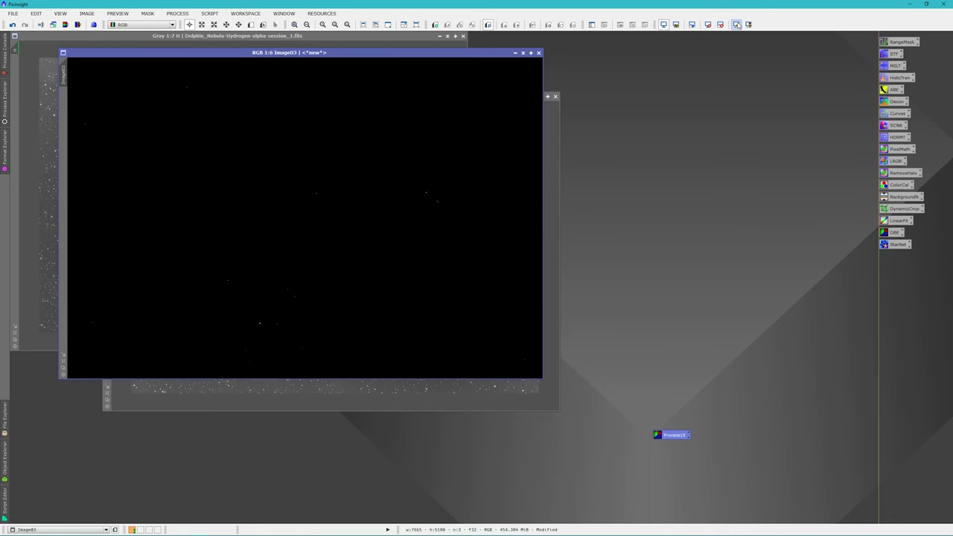
{"action": "left_click", "coordinate": [736, 25]}
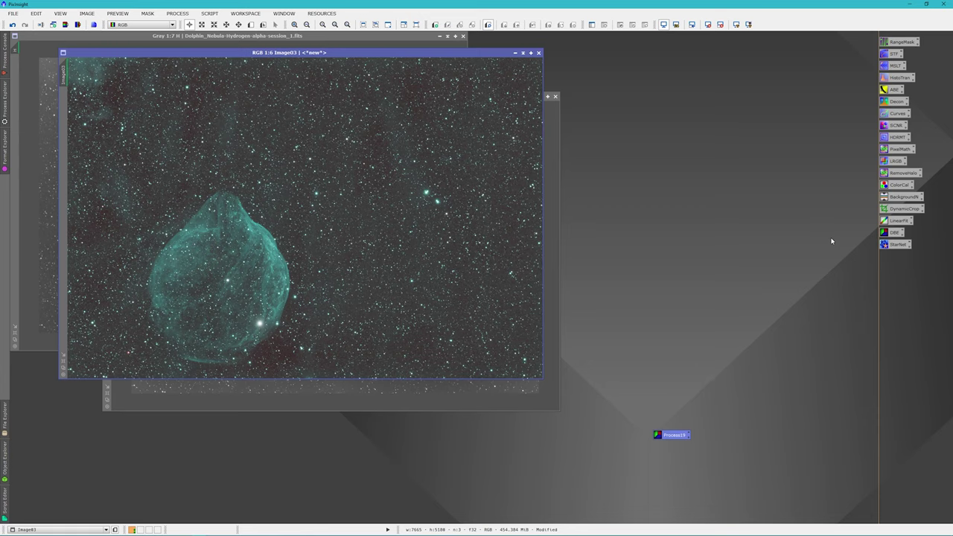
Step: Apply BackgroundNeutralization and ColorCalibration to the HOO image, reset the stretch, and close both tools
{"action": "left_click_drag", "start_coordinate": [668, 438], "coordinate": [846, 462]}
{"action": "double_click", "coordinate": [897, 186]}
{"action": "double_click", "coordinate": [885, 198]}
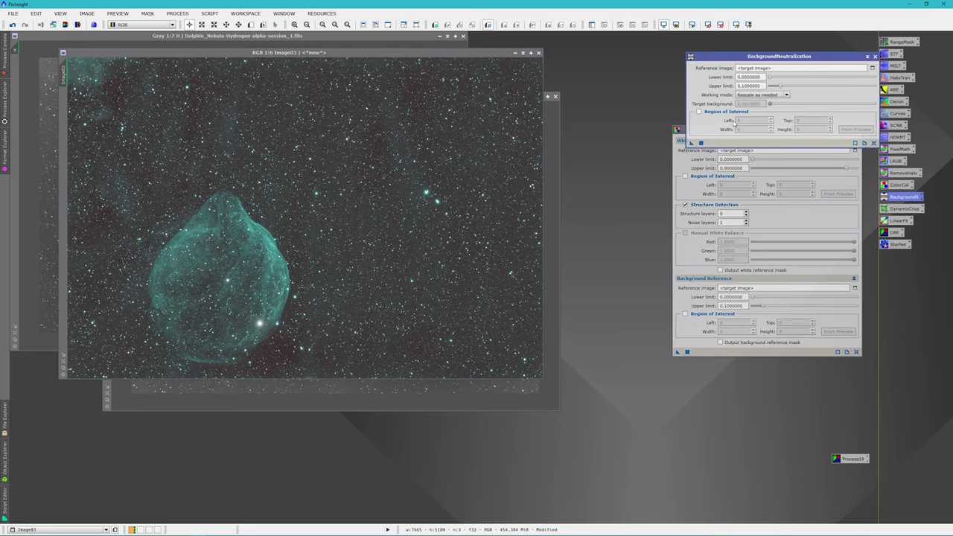
{"action": "left_click_drag", "start_coordinate": [691, 142], "coordinate": [430, 277]}
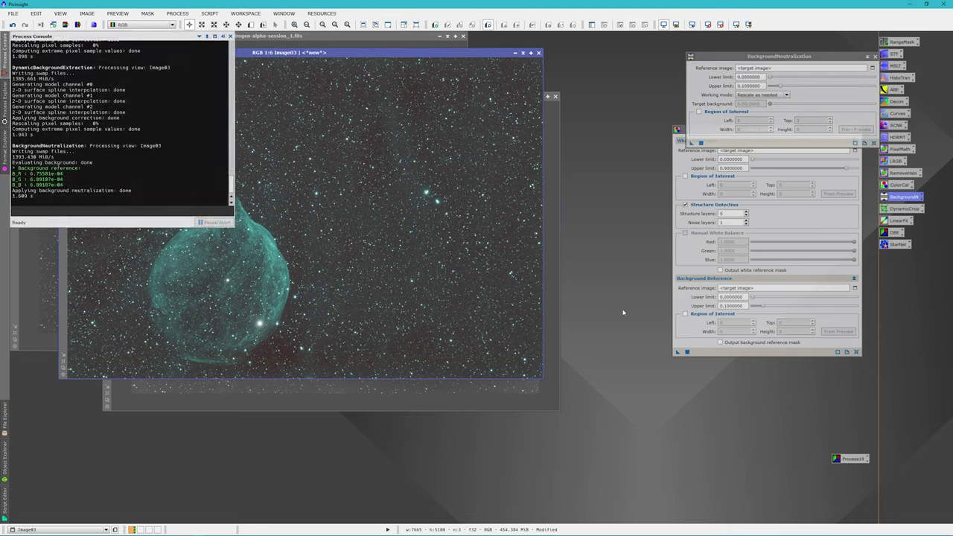
{"action": "left_click_drag", "start_coordinate": [678, 355], "coordinate": [415, 313]}
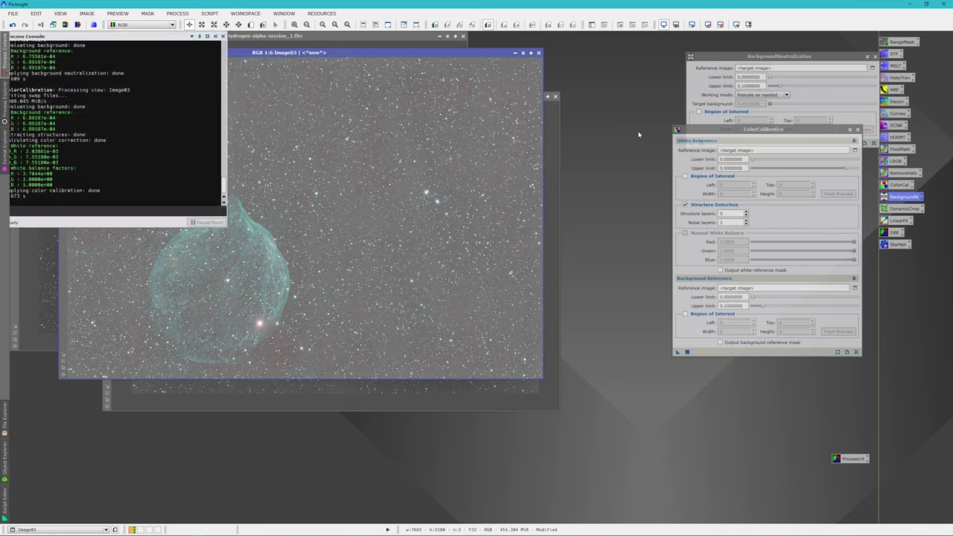
{"action": "left_click", "coordinate": [708, 25]}
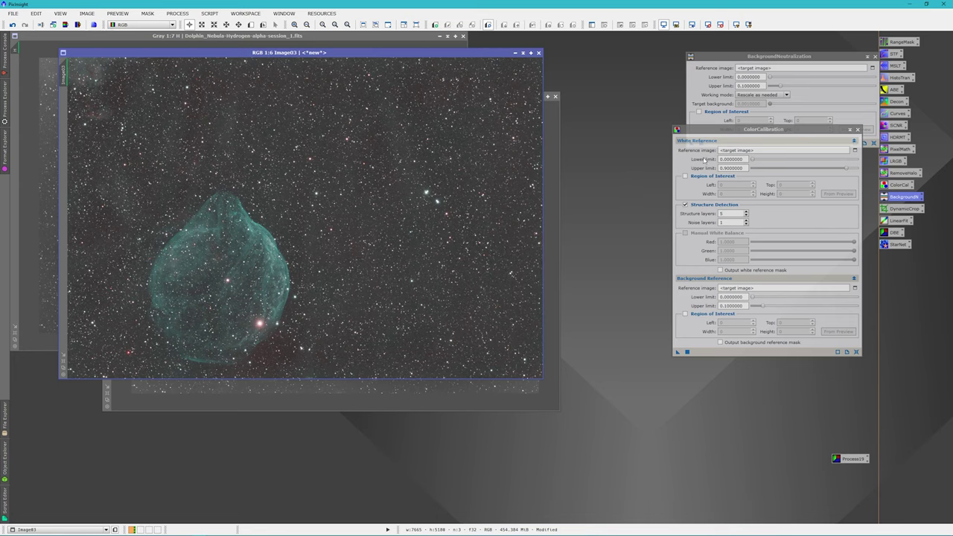
{"action": "left_click", "coordinate": [857, 129]}
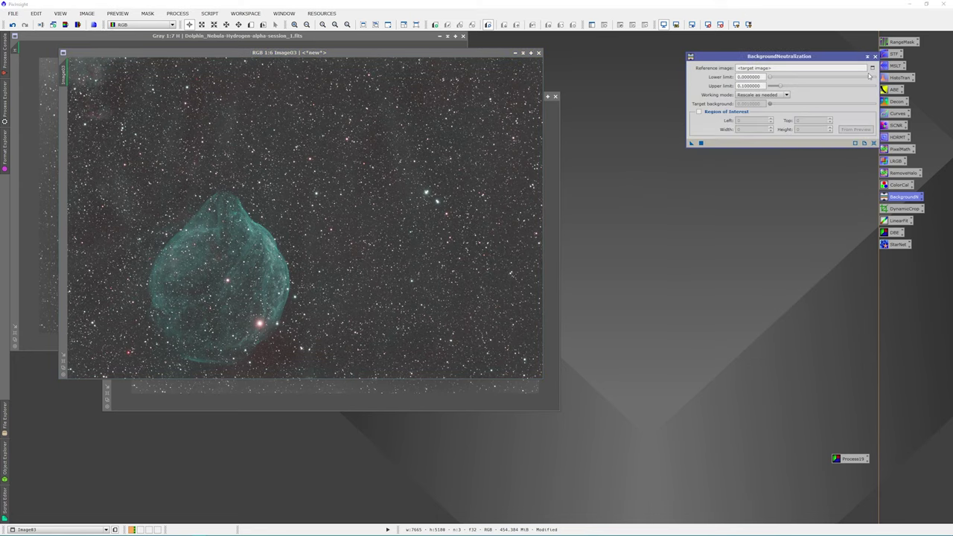
{"action": "left_click", "coordinate": [873, 58]}
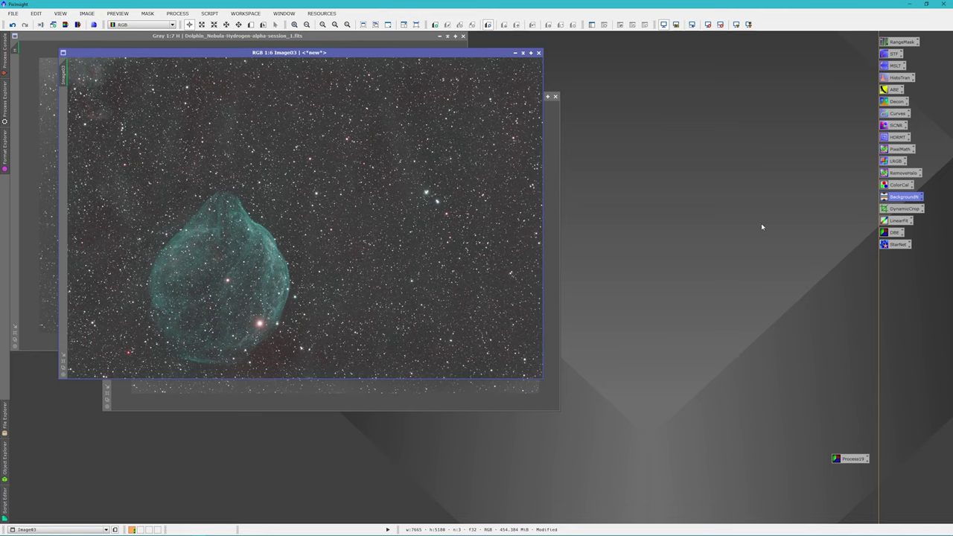
Step: In MultiscaleLinearTransform, target RGB/K components and enable the linear mask preview
{"action": "double_click", "coordinate": [890, 66]}
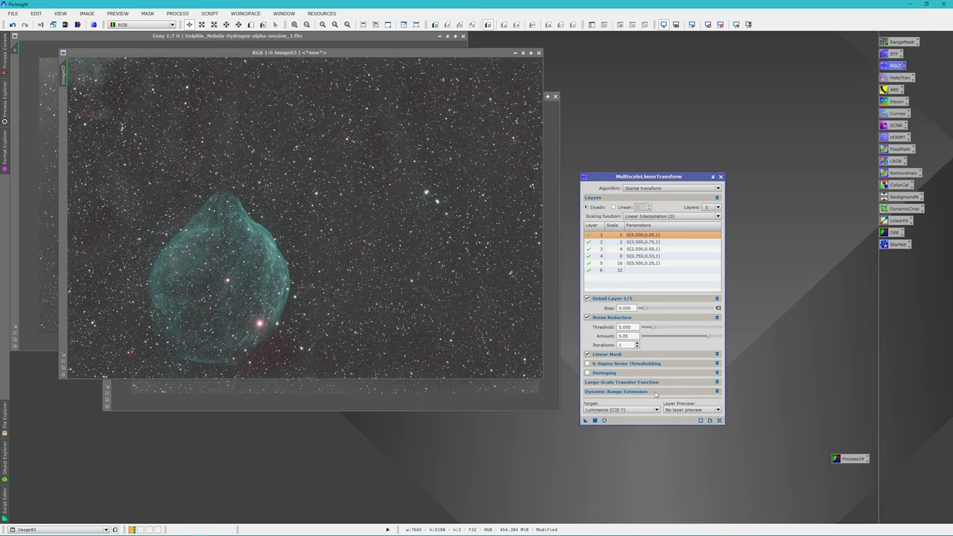
{"action": "left_click_drag", "start_coordinate": [666, 177], "coordinate": [774, 154]}
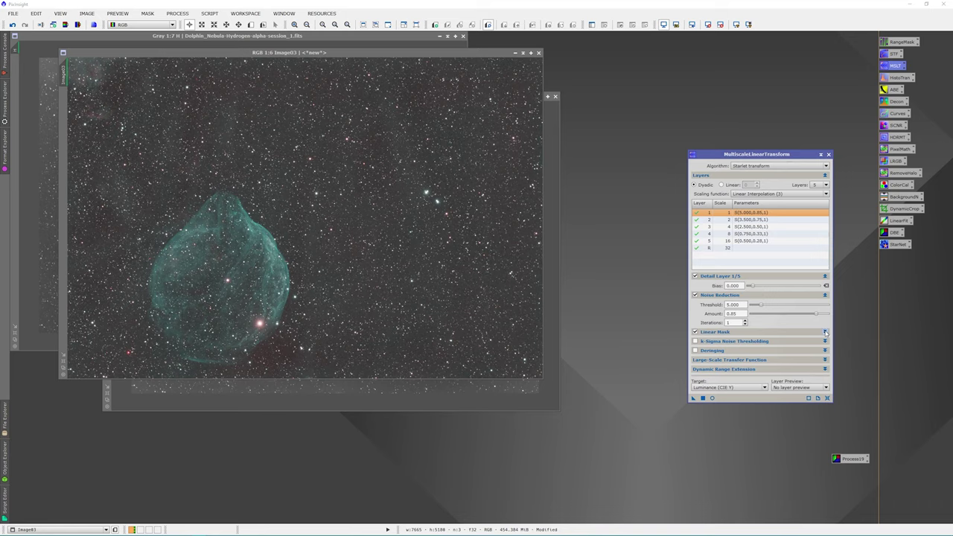
{"action": "left_click", "coordinate": [762, 387]}
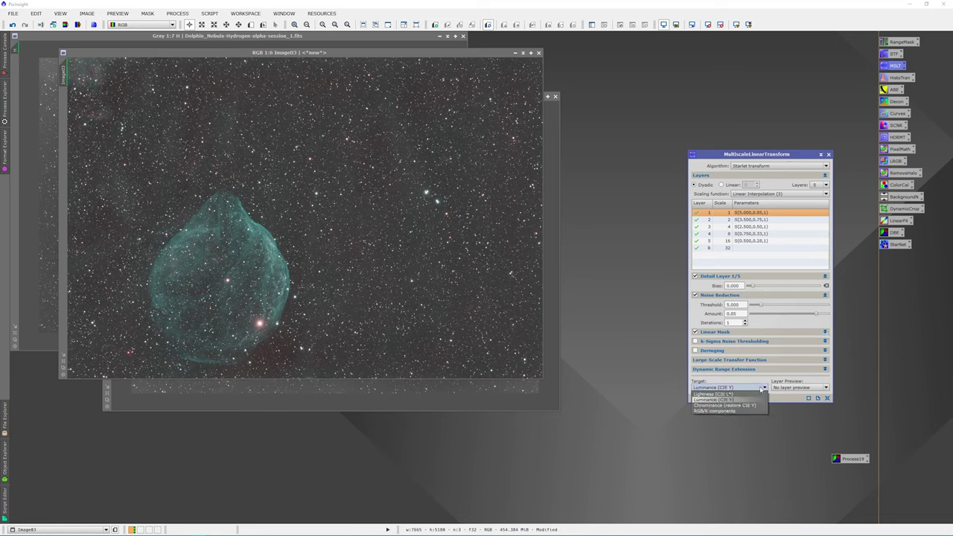
{"action": "left_click", "coordinate": [754, 411]}
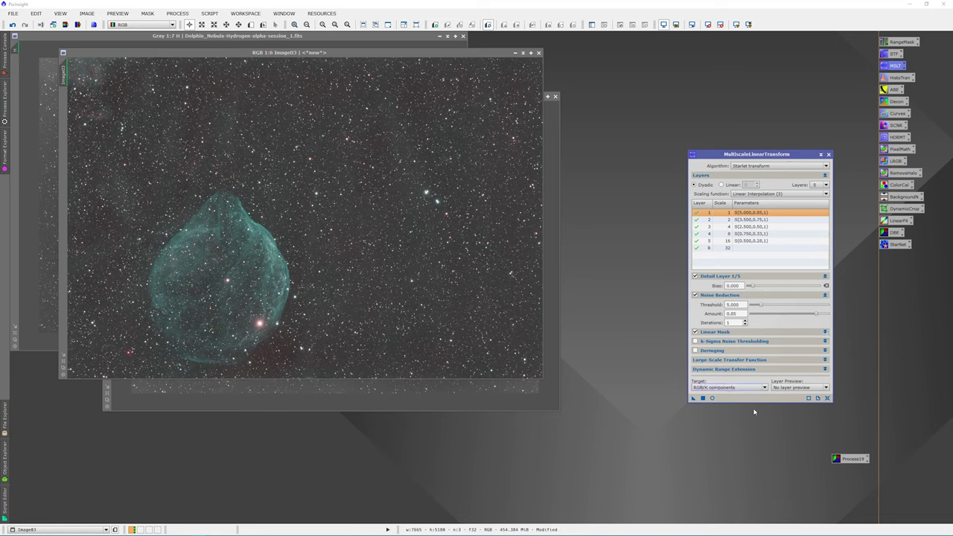
{"action": "left_click", "coordinate": [825, 332]}
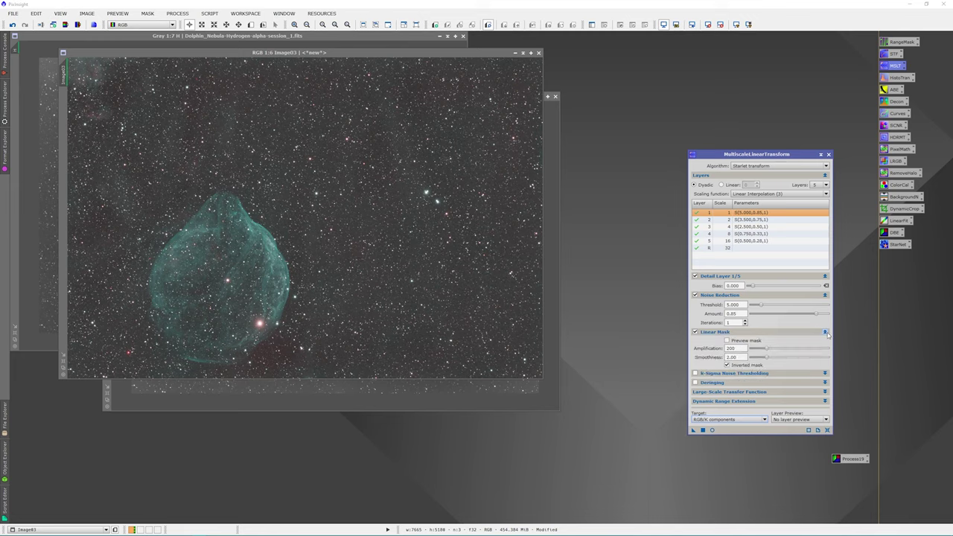
{"action": "left_click", "coordinate": [727, 341]}
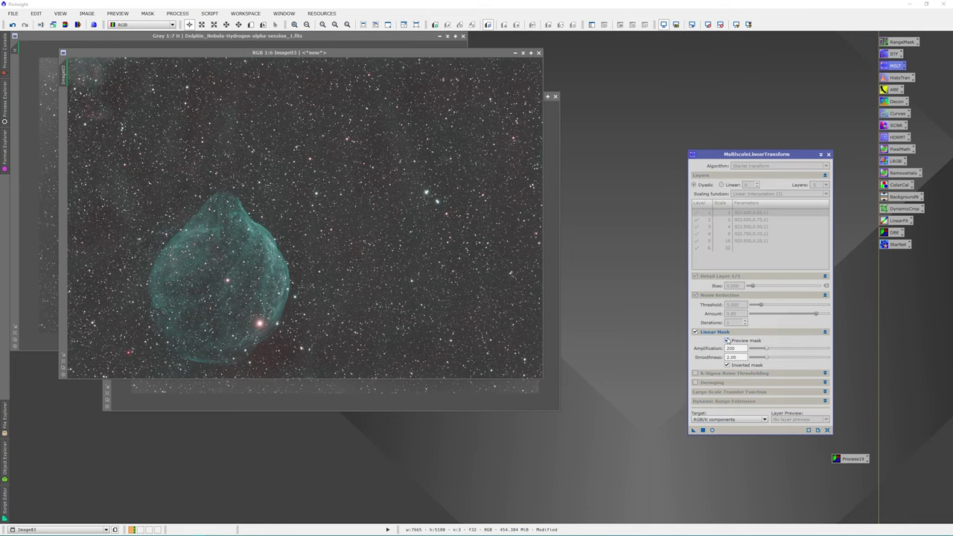
{"action": "left_click", "coordinate": [708, 24]}
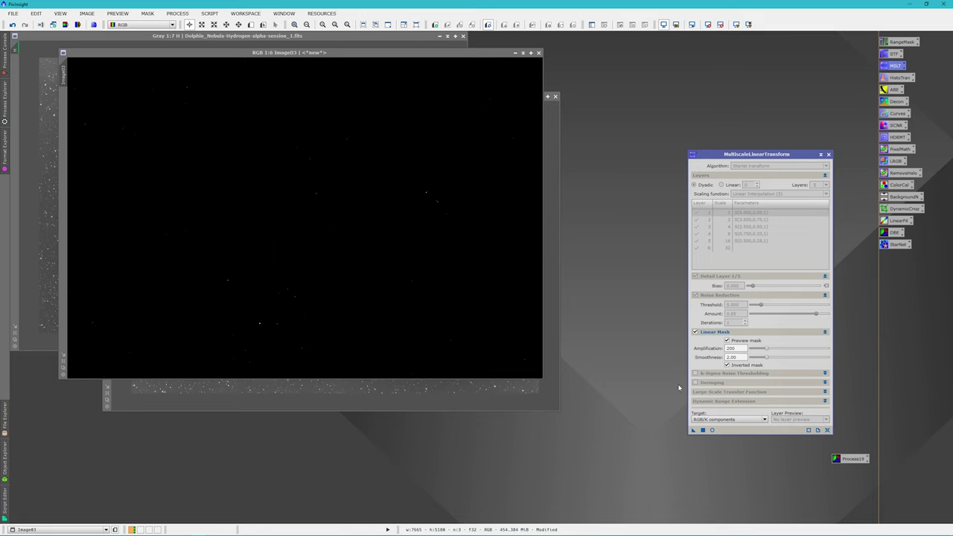
Step: Check the mask in Real-Time Preview while adjusting amplification to about 380
{"action": "left_click", "coordinate": [712, 430]}
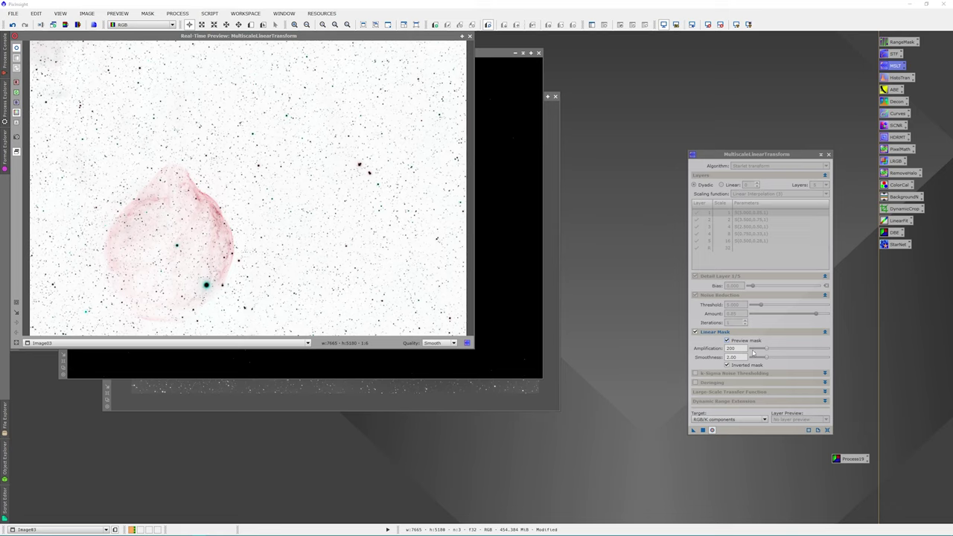
{"action": "left_click_drag", "start_coordinate": [766, 351], "coordinate": [775, 350]}
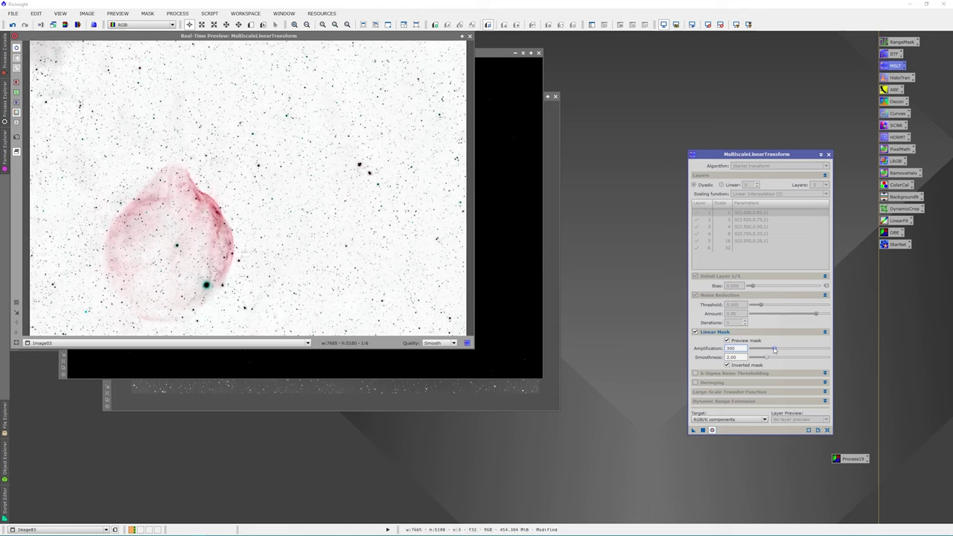
{"action": "left_click_drag", "start_coordinate": [775, 350], "coordinate": [783, 351]}
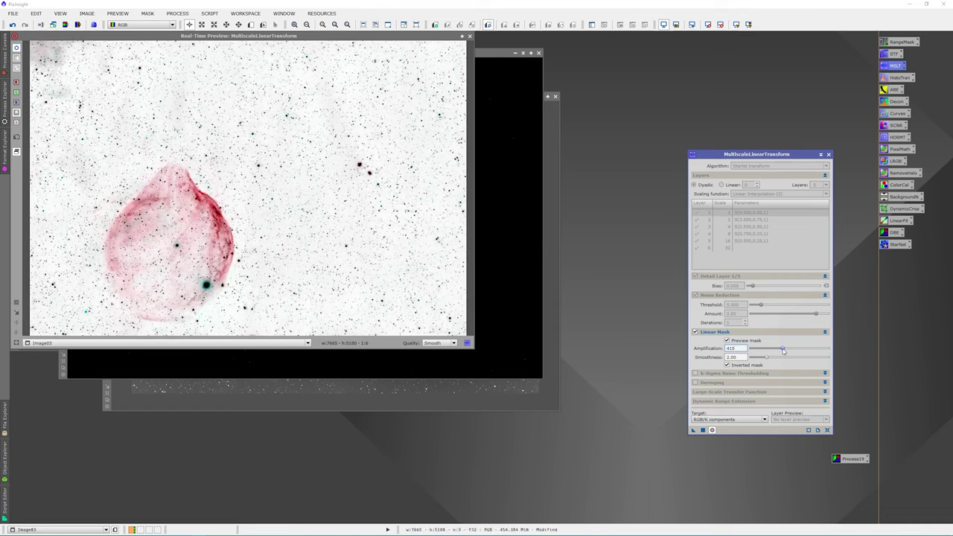
{"action": "left_click_drag", "start_coordinate": [783, 351], "coordinate": [780, 351]}
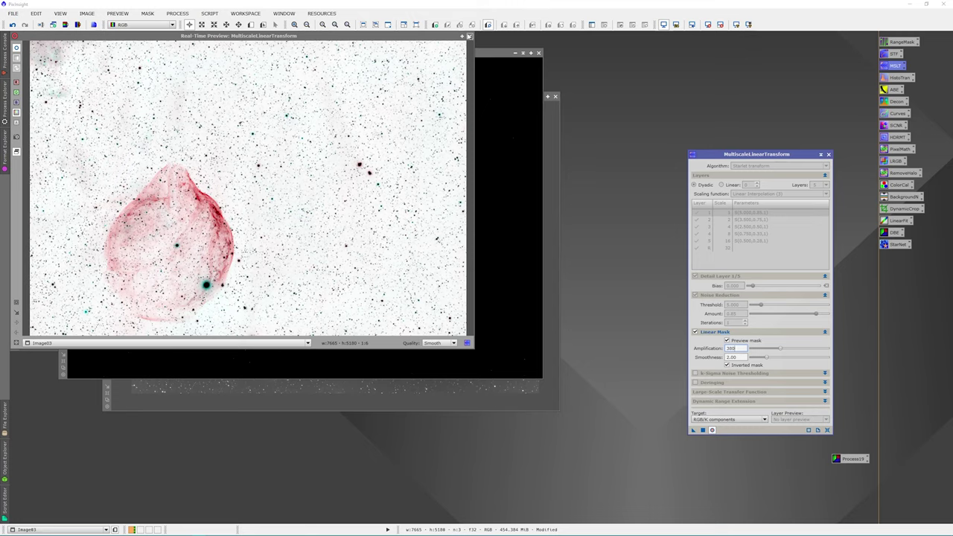
{"action": "left_click", "coordinate": [469, 36]}
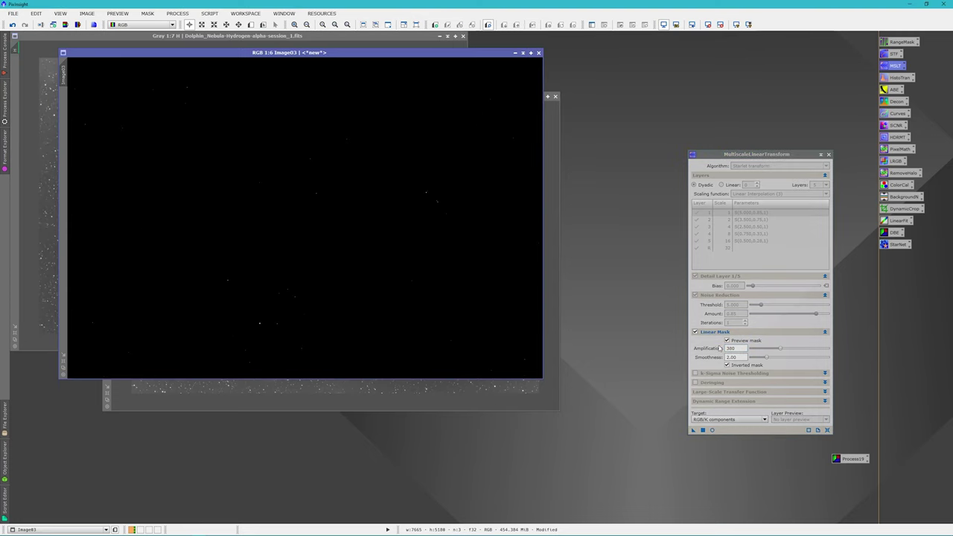
Step: Turn off the mask preview, auto-stretch, and apply the masked noise reduction to the HOO image
{"action": "left_click", "coordinate": [728, 341]}
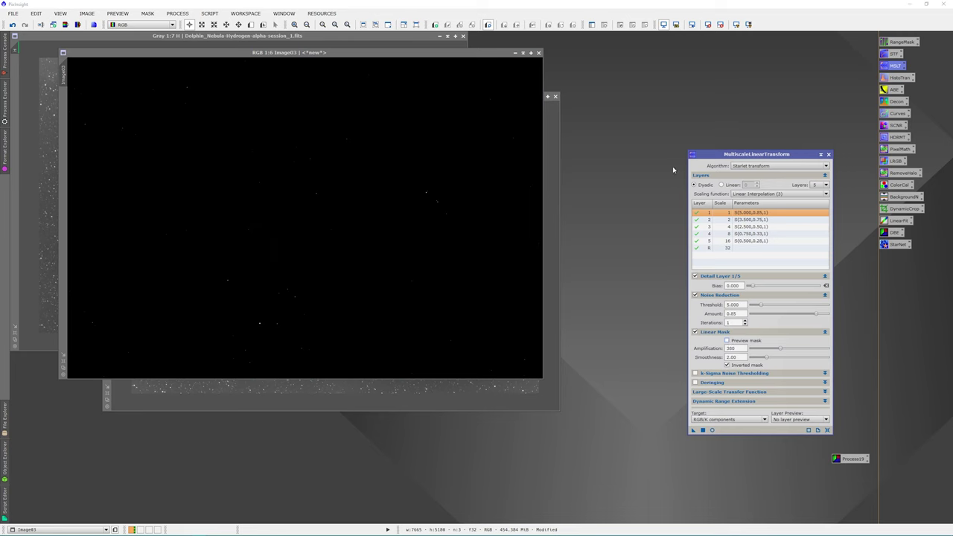
{"action": "left_click", "coordinate": [736, 24]}
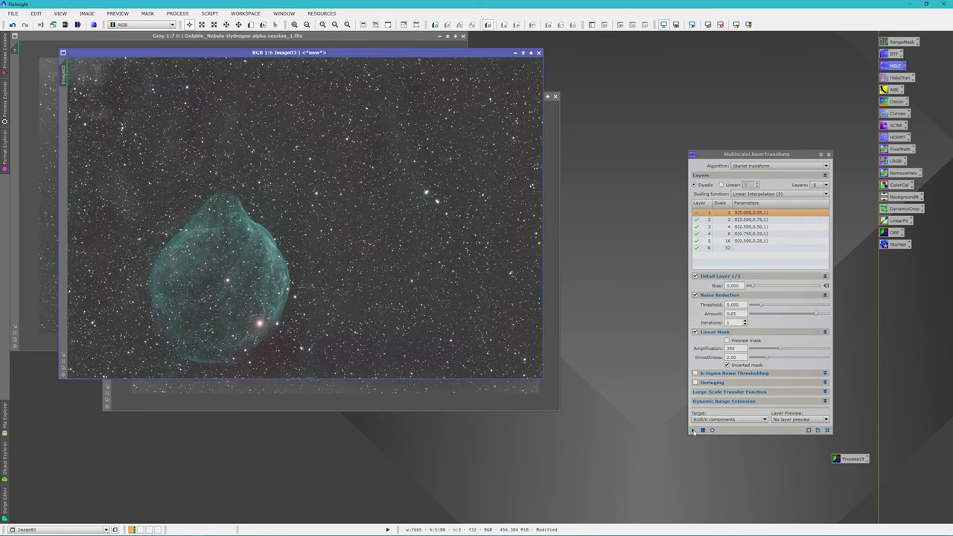
{"action": "left_click_drag", "start_coordinate": [693, 431], "coordinate": [416, 295]}
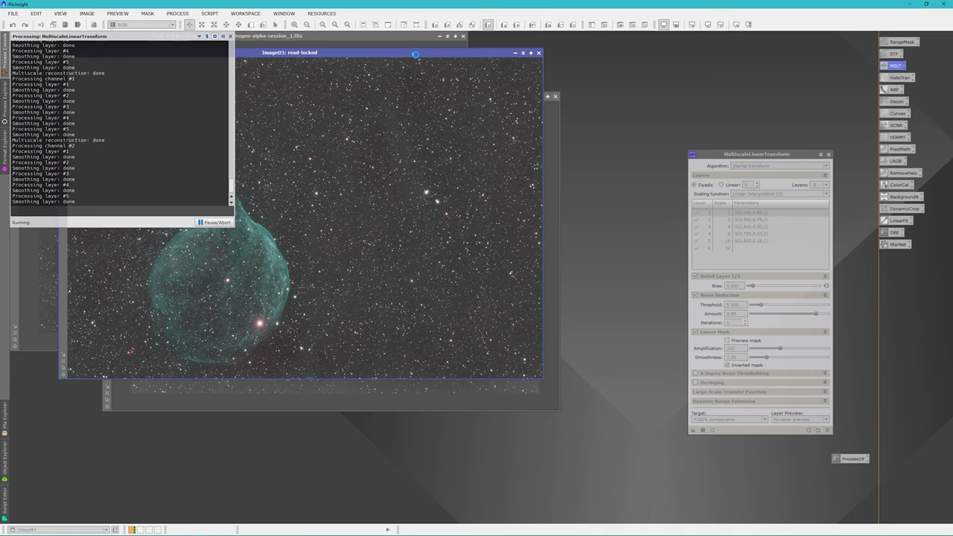
Step: Close MultiscaleLinearTransform and bring up HistogramTransformation
{"action": "left_click_drag", "start_coordinate": [416, 57], "coordinate": [450, 62]}
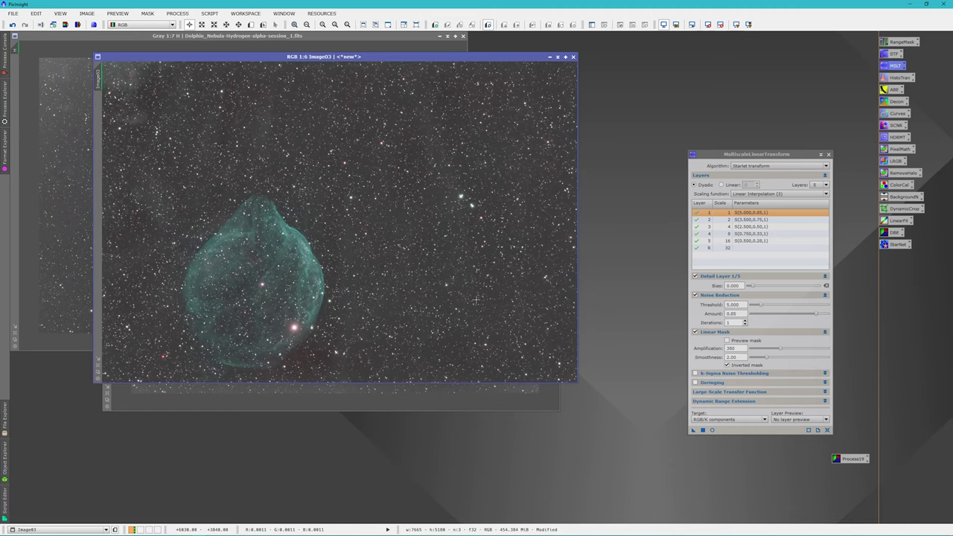
{"action": "scroll", "coordinate": [353, 256], "scroll_direction": "up", "scroll_amount": 3}
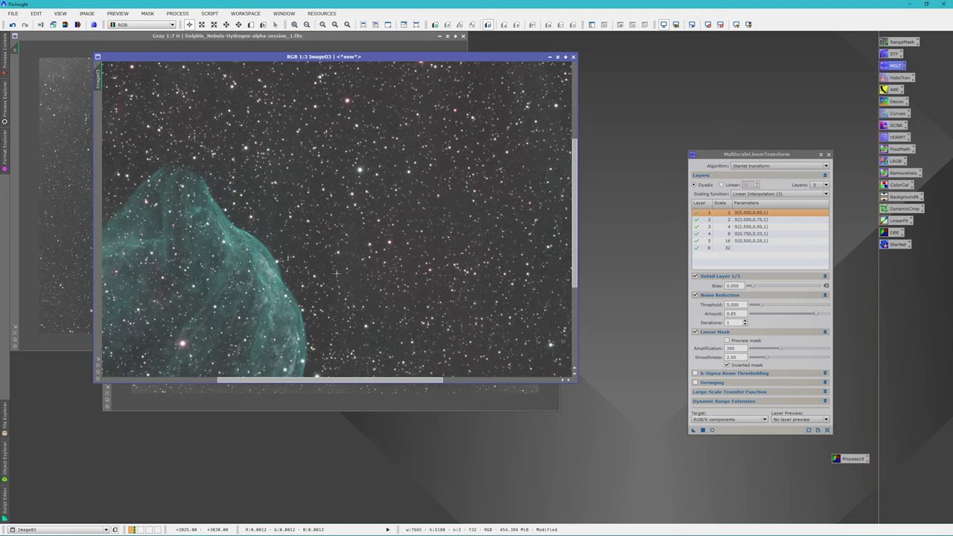
{"action": "scroll", "coordinate": [336, 269], "scroll_direction": "down", "scroll_amount": 3}
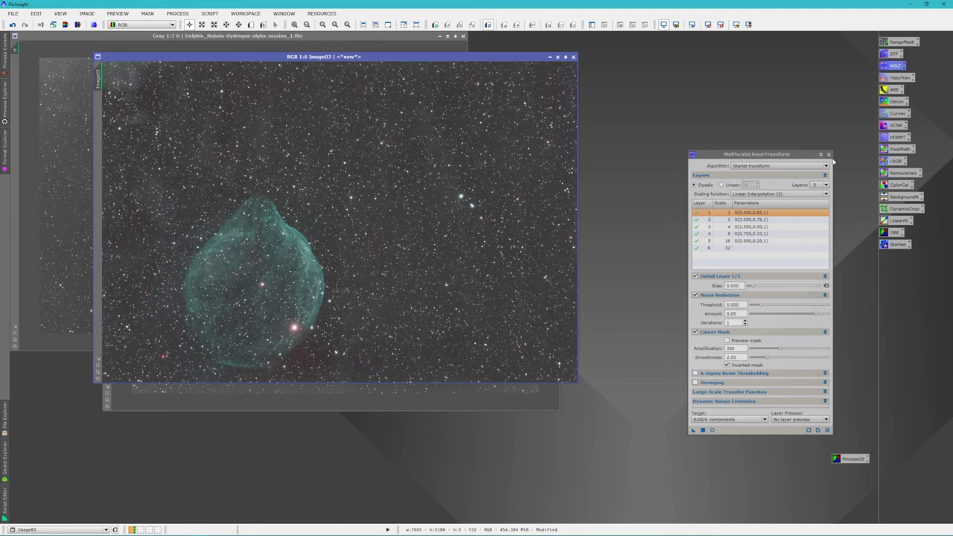
{"action": "left_click", "coordinate": [828, 155]}
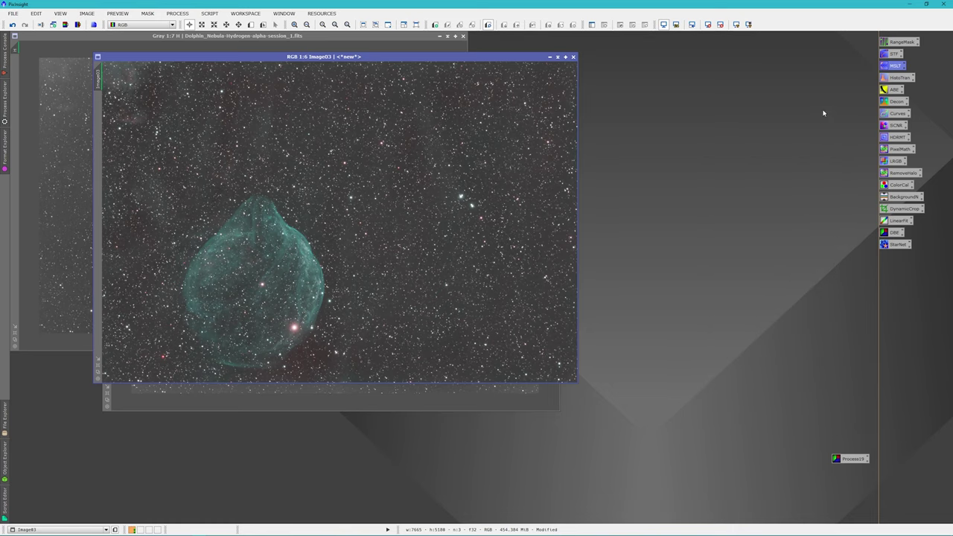
{"action": "double_click", "coordinate": [888, 79]}
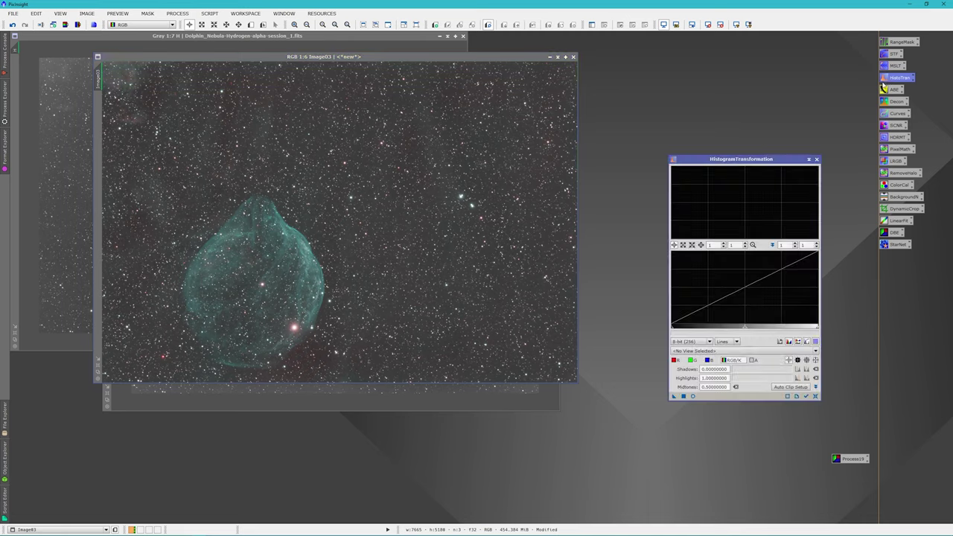
Step: Clear the screen stretch and apply a first midtones stretch to Image03 using the live preview
{"action": "left_click", "coordinate": [707, 24]}
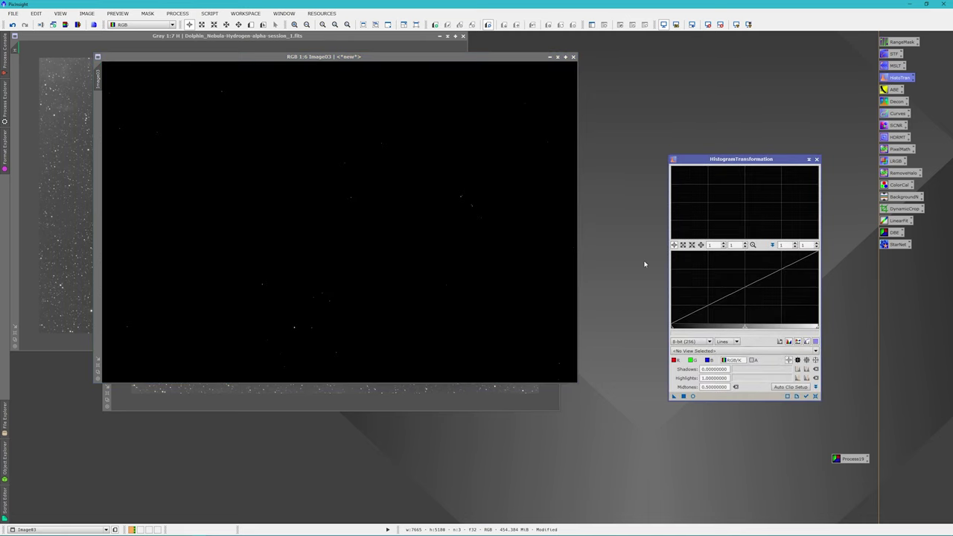
{"action": "left_click", "coordinate": [692, 396]}
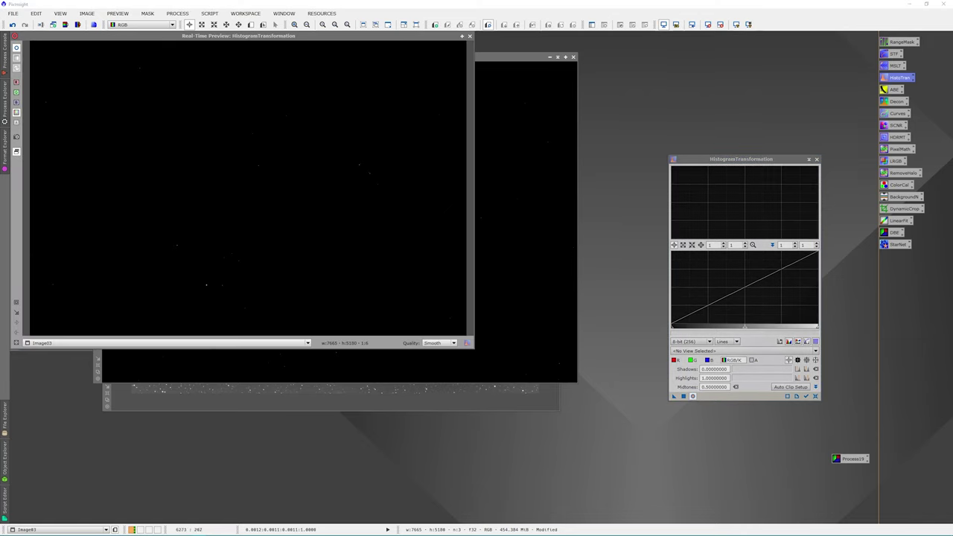
{"action": "left_click_drag", "start_coordinate": [386, 42], "coordinate": [519, 155]}
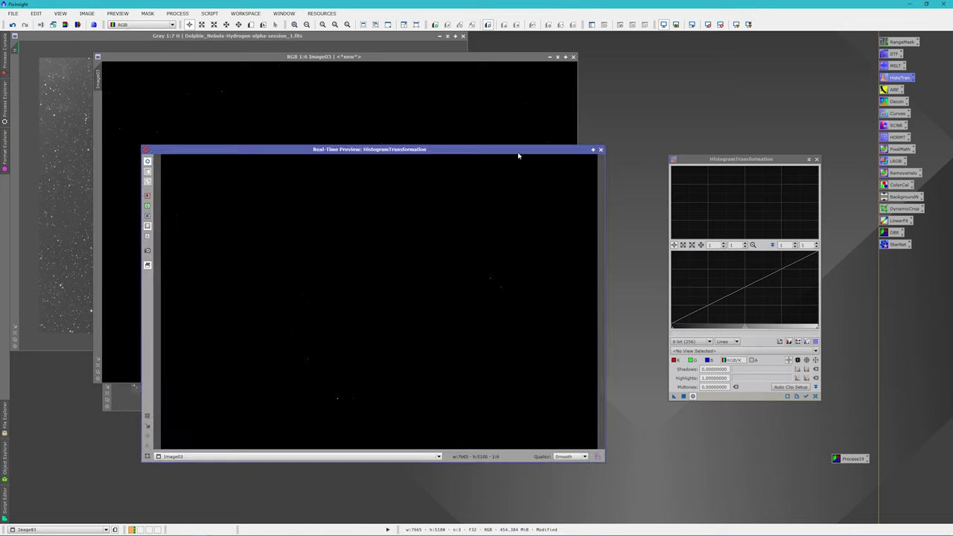
{"action": "left_click", "coordinate": [810, 398]}
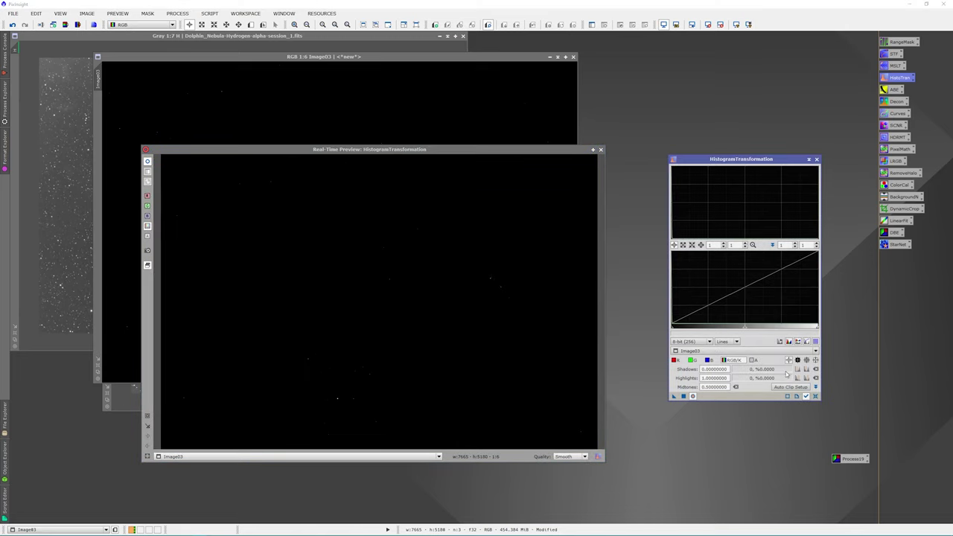
{"action": "left_click", "coordinate": [744, 329]}
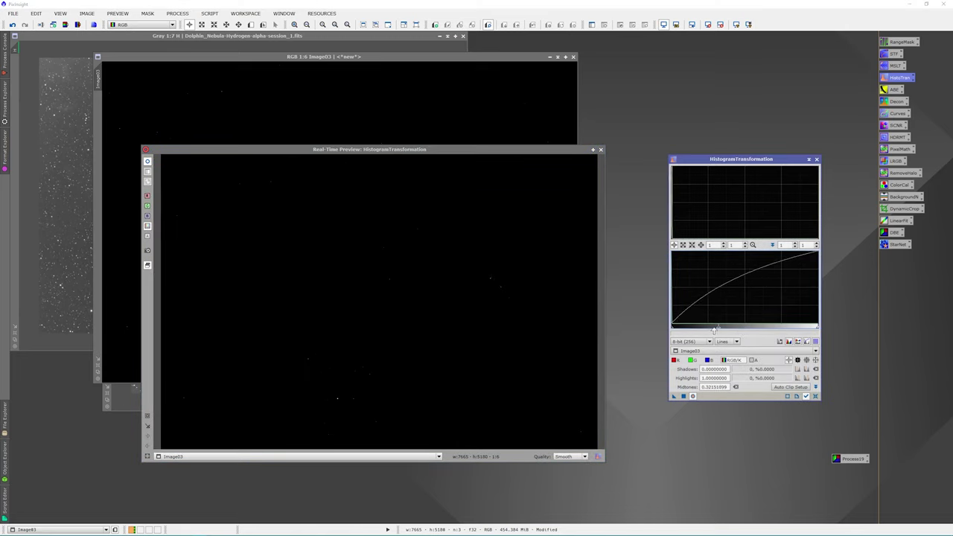
{"action": "left_click_drag", "start_coordinate": [715, 330], "coordinate": [673, 328]}
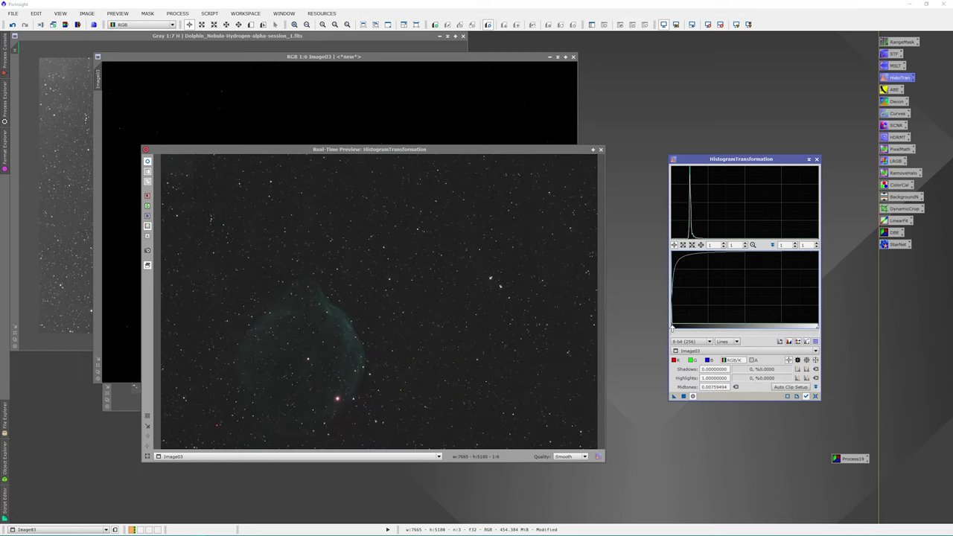
{"action": "left_click", "coordinate": [683, 396]}
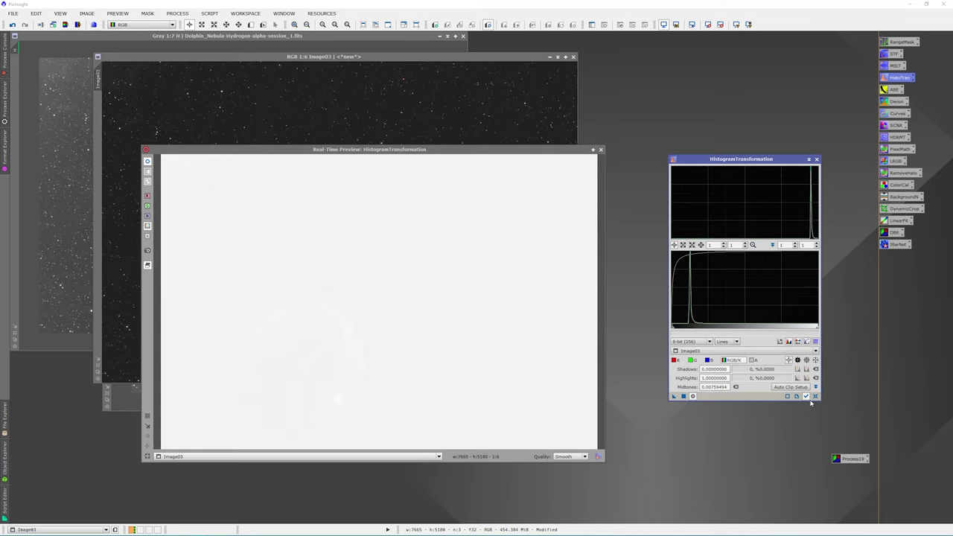
Step: Apply a second stretch that raises the black point and brightens the midtones
{"action": "left_click", "coordinate": [814, 396]}
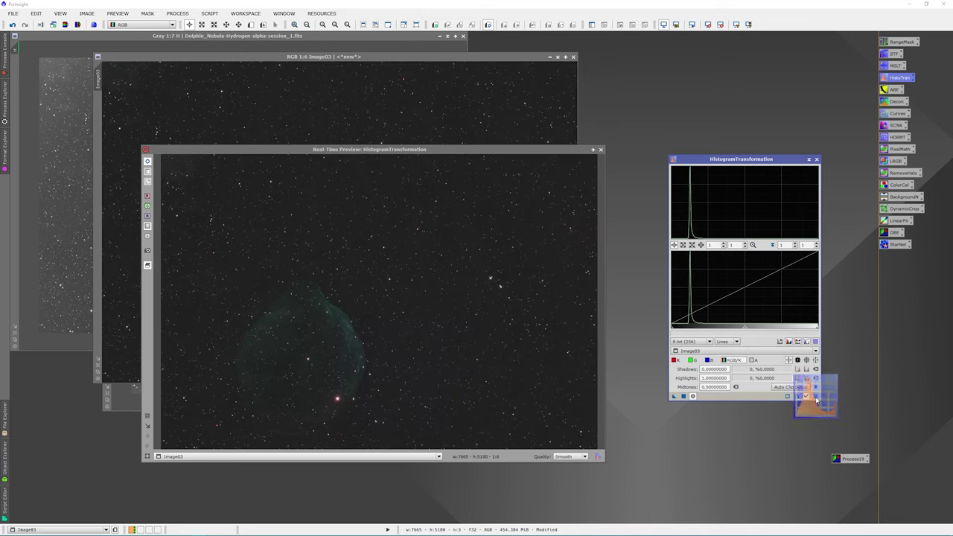
{"action": "left_click_drag", "start_coordinate": [674, 329], "coordinate": [685, 330]}
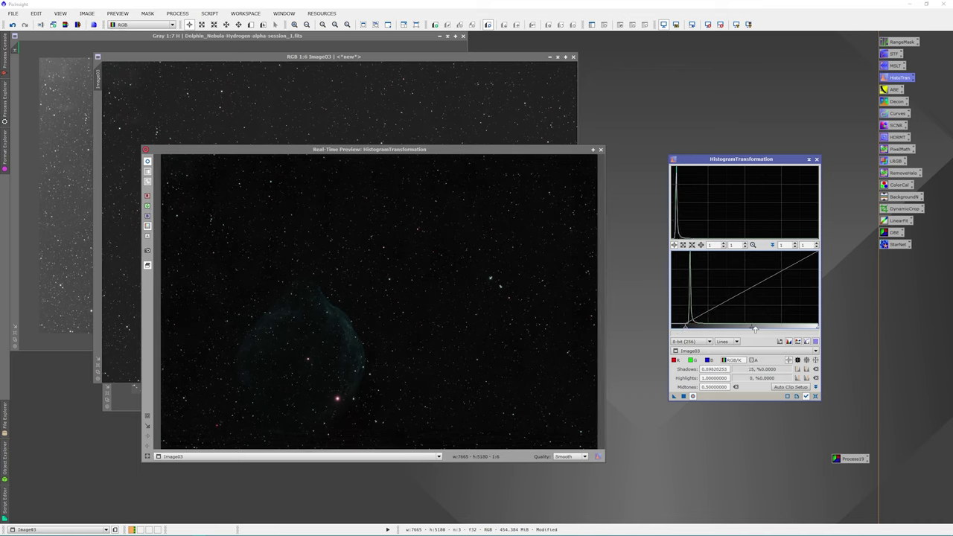
{"action": "left_click_drag", "start_coordinate": [752, 329], "coordinate": [704, 328]}
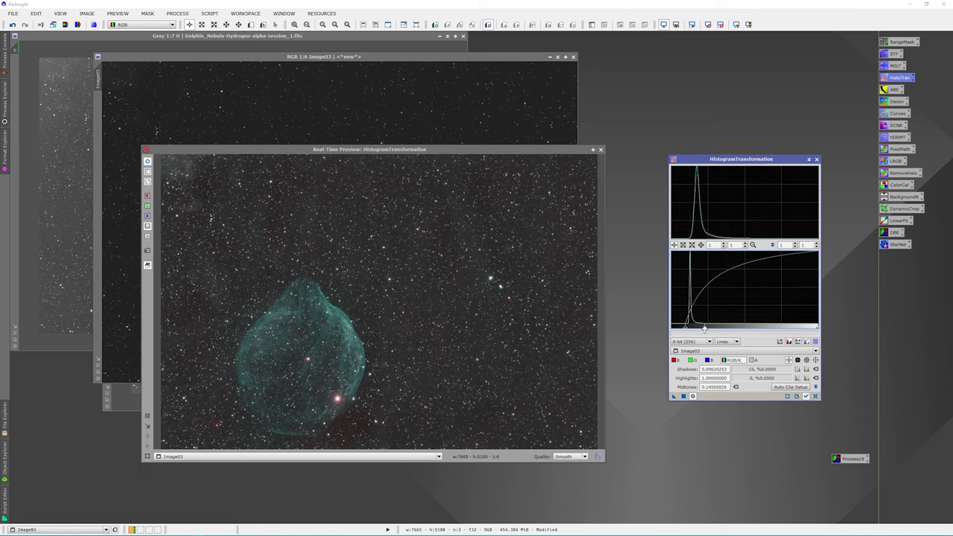
{"action": "left_click", "coordinate": [683, 396]}
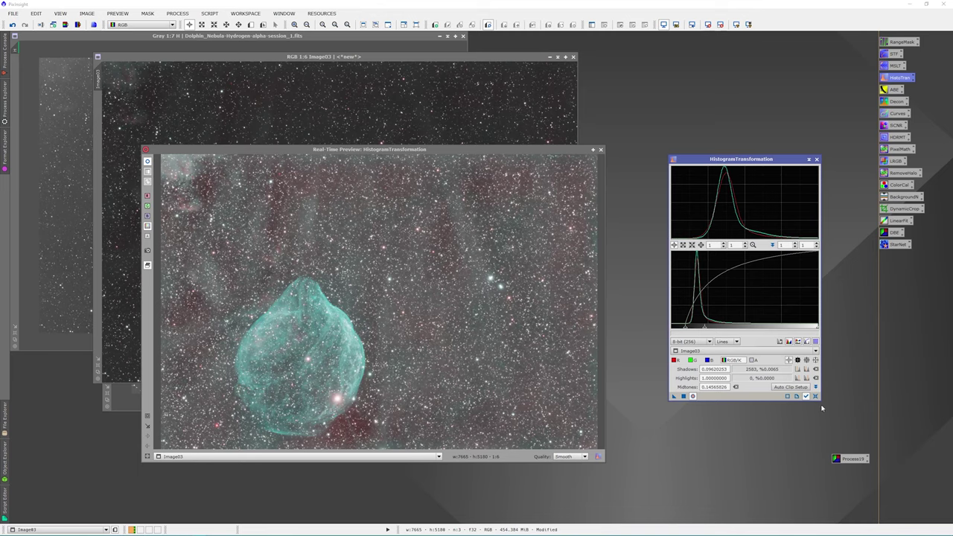
Step: Apply a final fine-tuned black point and midtones stretch, then close HistogramTransformation
{"action": "left_click", "coordinate": [815, 396]}
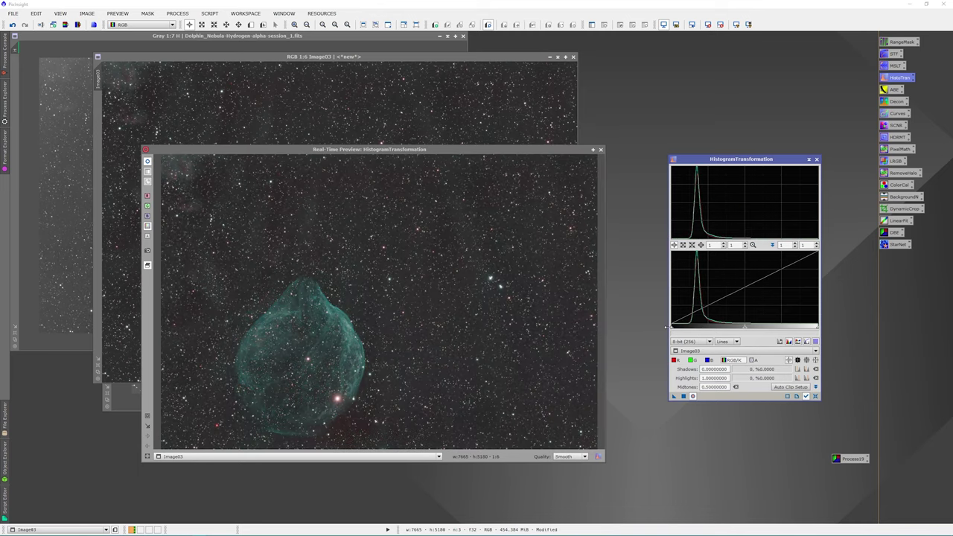
{"action": "left_click_drag", "start_coordinate": [673, 328], "coordinate": [684, 329]}
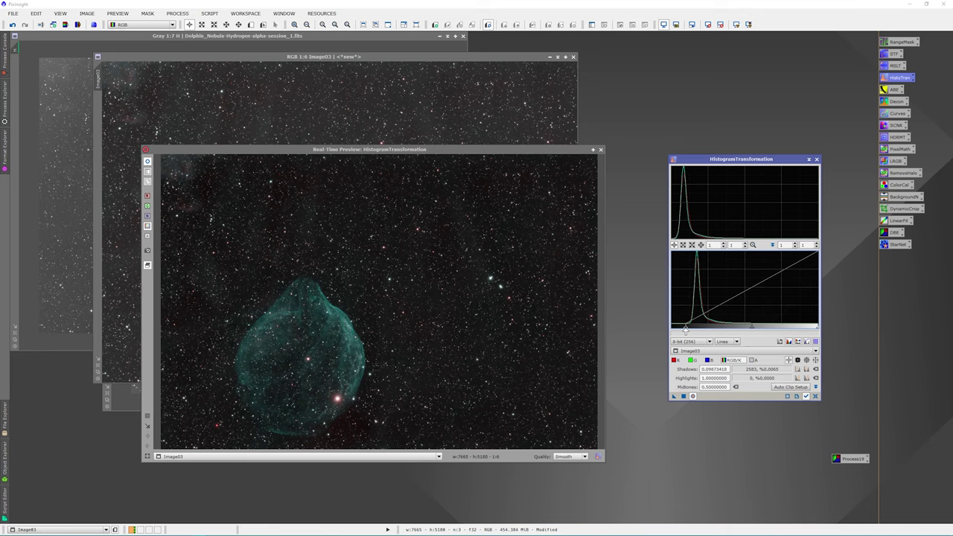
{"action": "left_click_drag", "start_coordinate": [684, 331], "coordinate": [687, 331]}
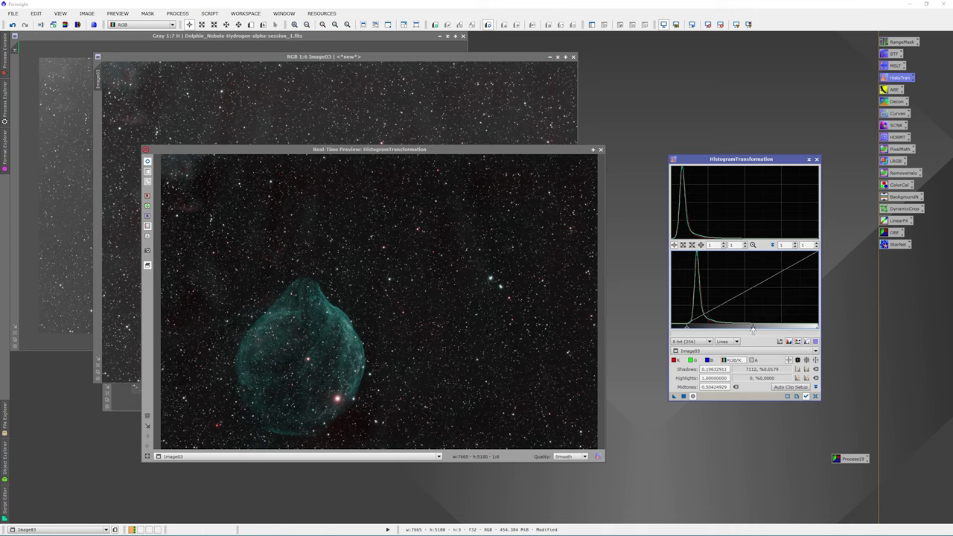
{"action": "left_click_drag", "start_coordinate": [750, 328], "coordinate": [730, 328]}
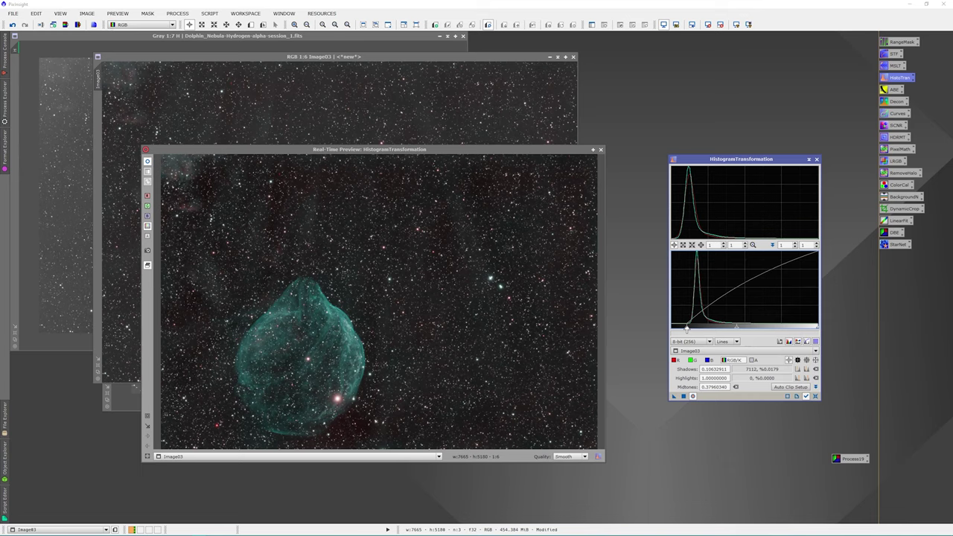
{"action": "left_click_drag", "start_coordinate": [686, 329], "coordinate": [687, 328]}
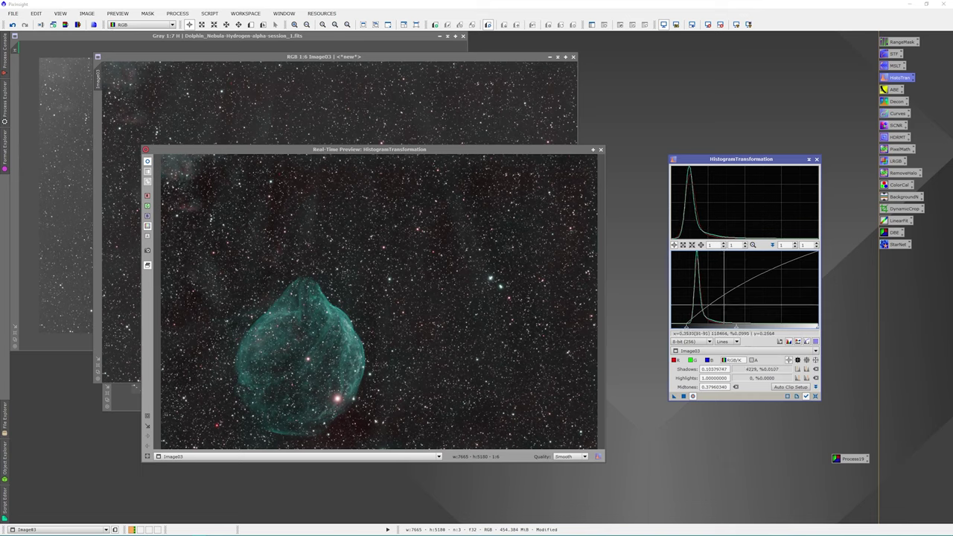
{"action": "left_click_drag", "start_coordinate": [732, 329], "coordinate": [740, 329]}
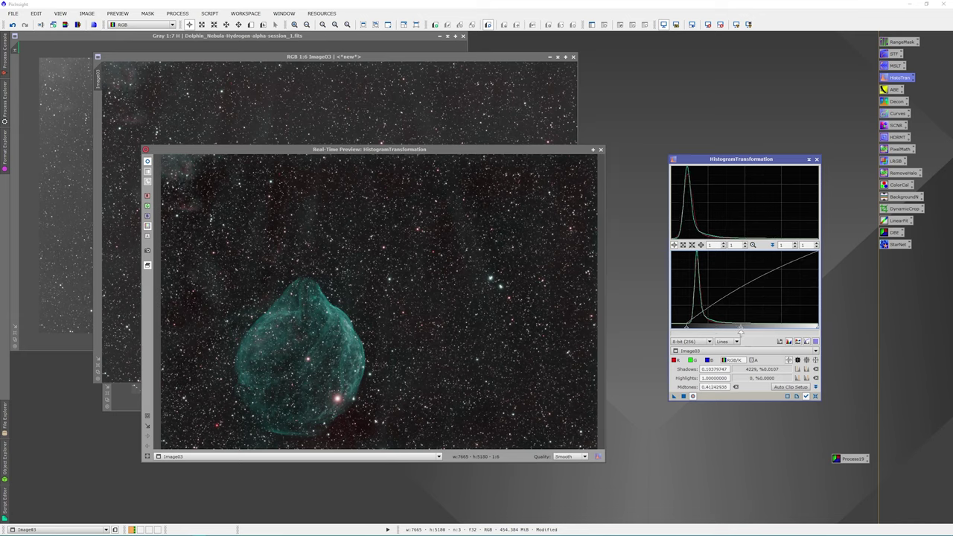
{"action": "left_click_drag", "start_coordinate": [740, 330], "coordinate": [737, 335]}
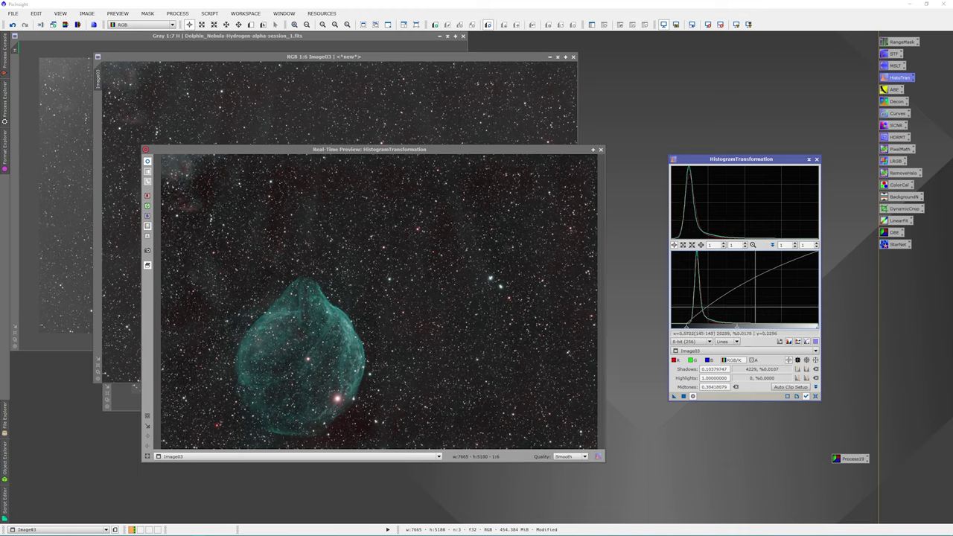
{"action": "left_click", "coordinate": [682, 397]}
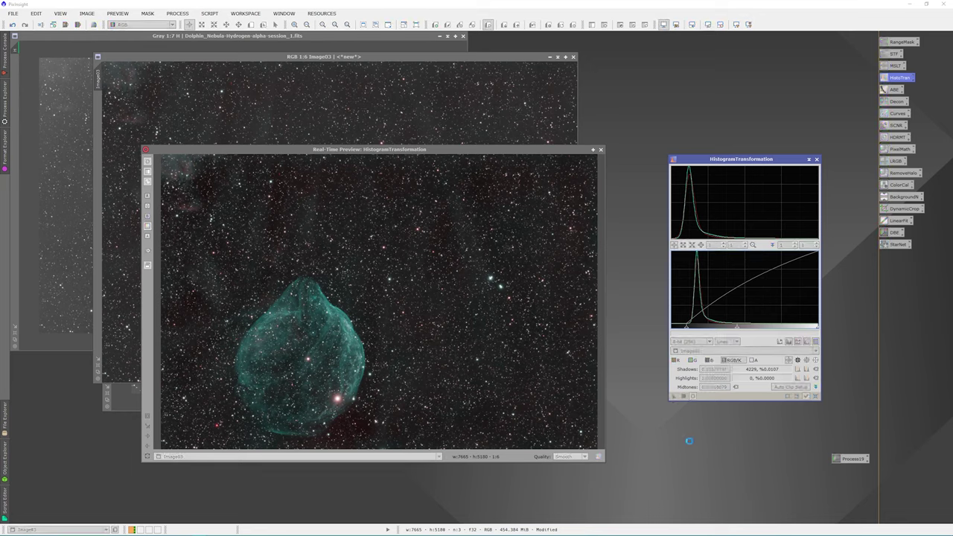
{"action": "left_click", "coordinate": [815, 398]}
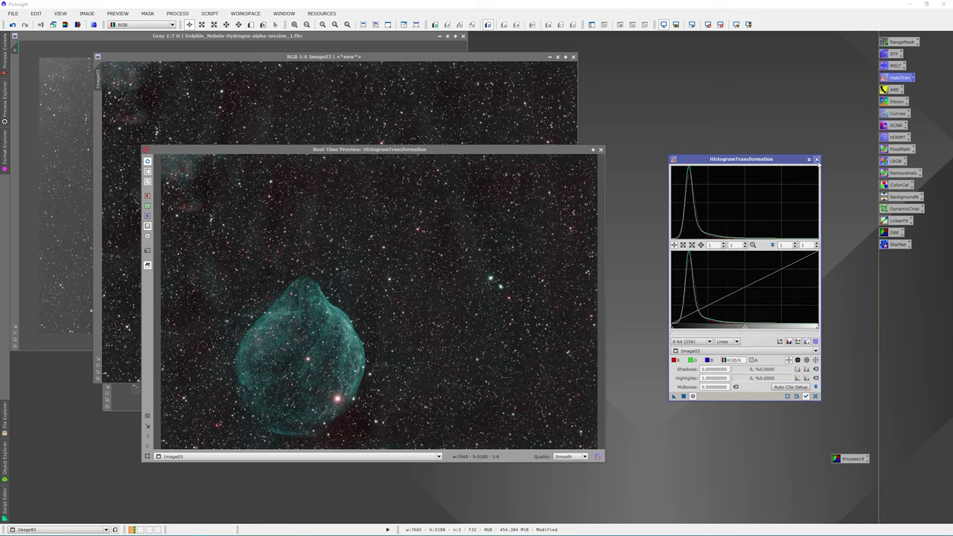
{"action": "left_click", "coordinate": [816, 159]}
Step: Close the live preview, reposition Image03 and invert the colour image
{"action": "left_click", "coordinate": [601, 150]}
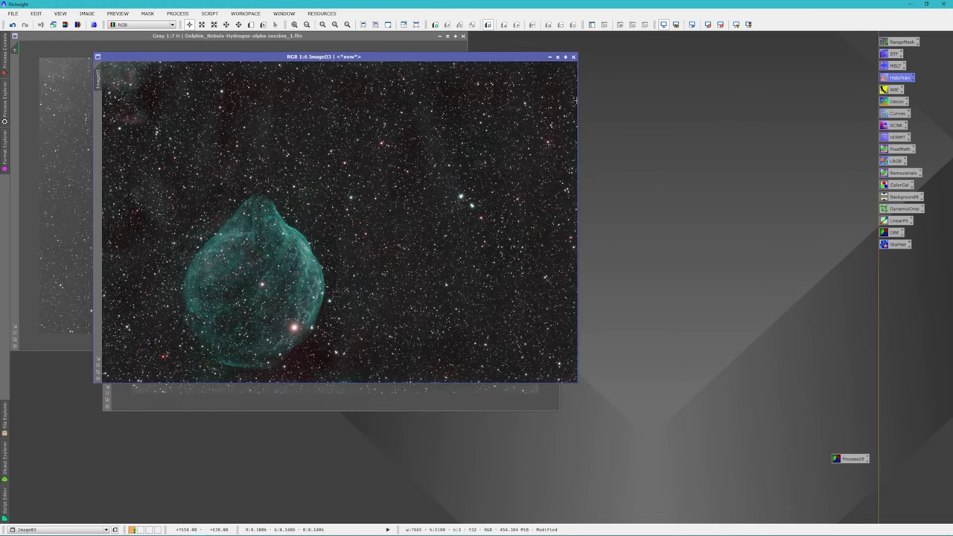
{"action": "left_click_drag", "start_coordinate": [491, 63], "coordinate": [563, 90]}
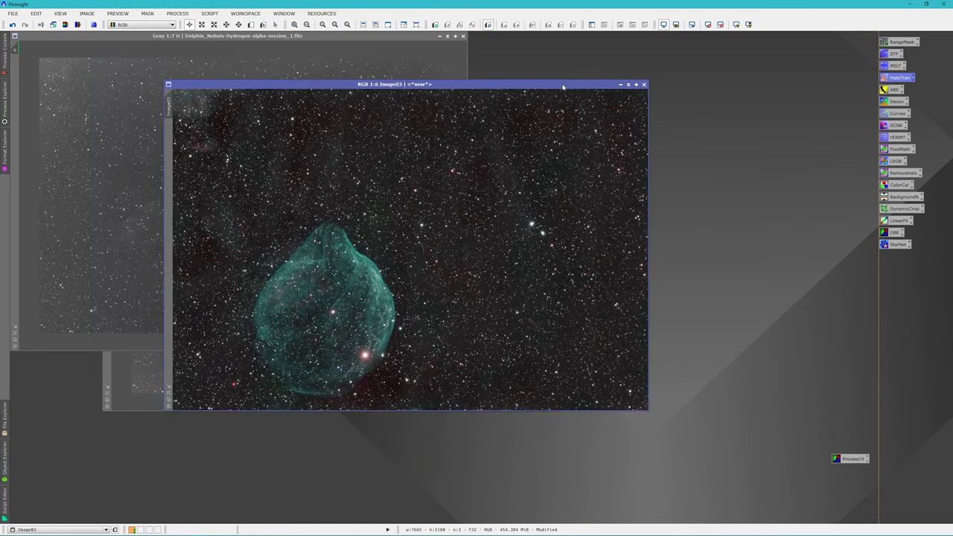
{"action": "left_click_drag", "start_coordinate": [476, 88], "coordinate": [469, 110]}
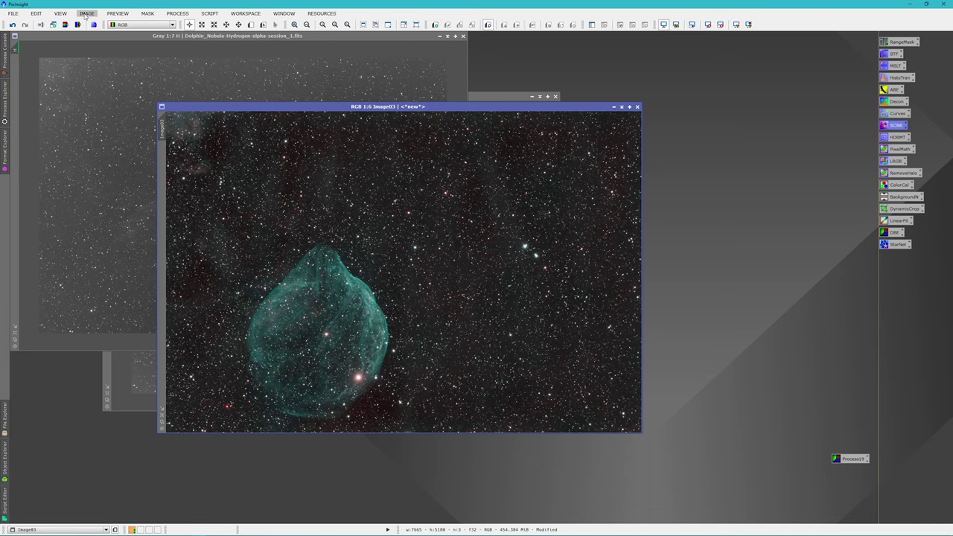
{"action": "left_click", "coordinate": [86, 14]}
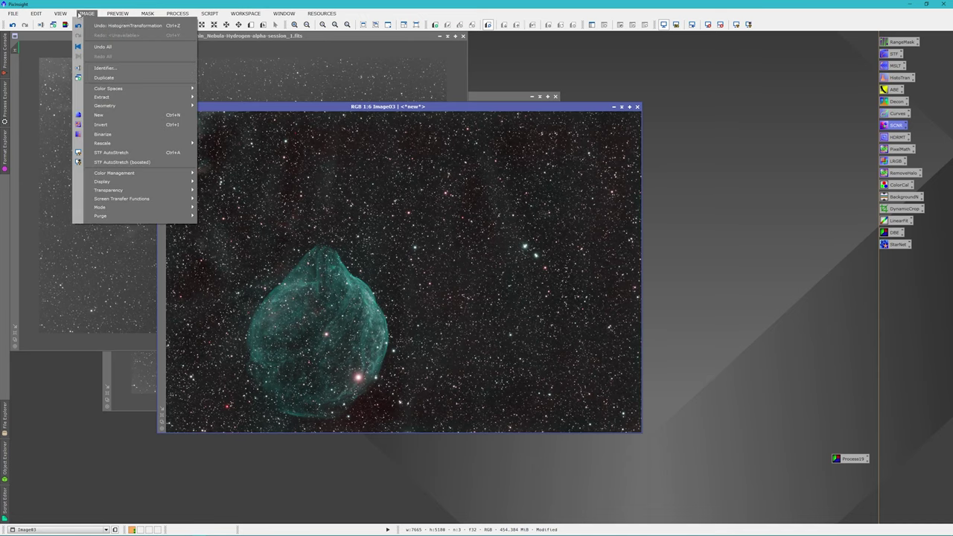
{"action": "left_click", "coordinate": [99, 125]}
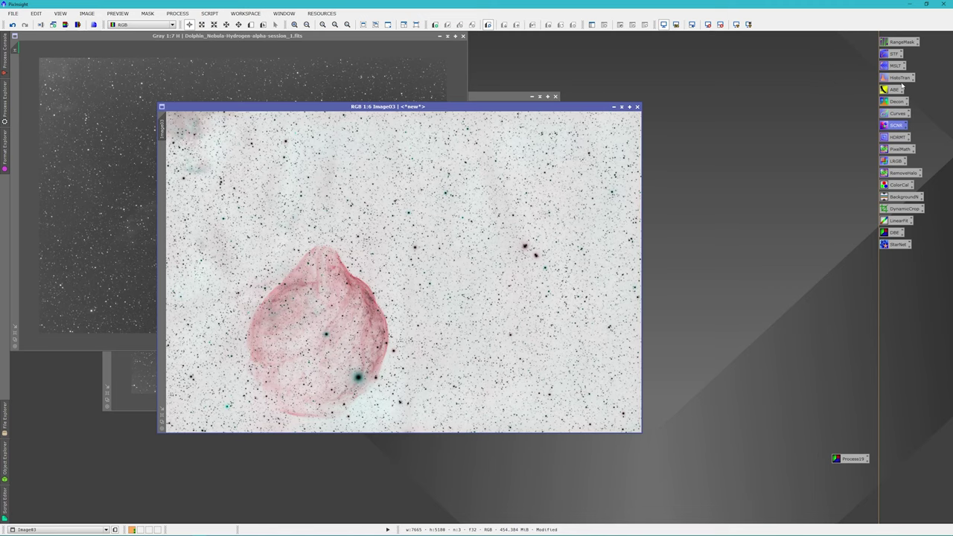
Step: Apply SCNR green removal to the inverted image, then invert it back to normal colours
{"action": "double_click", "coordinate": [894, 125]}
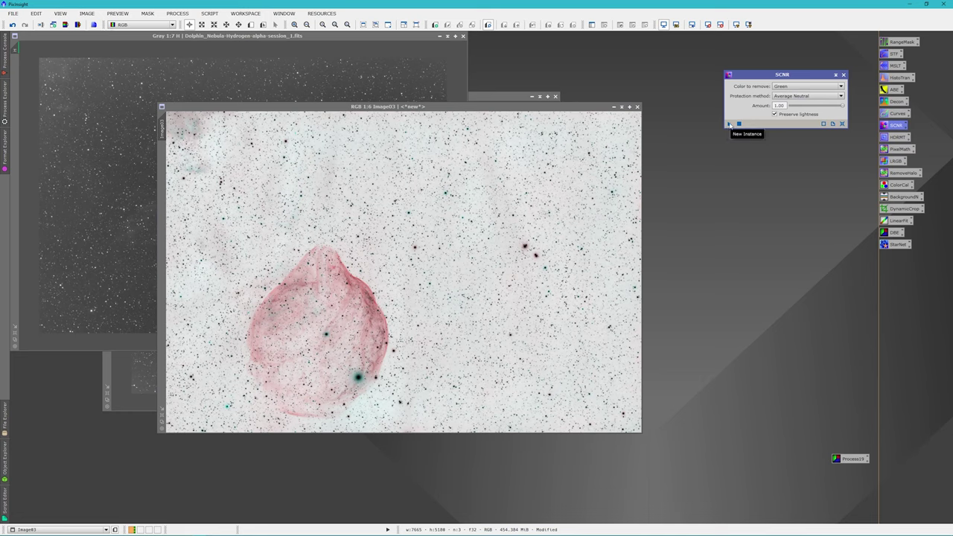
{"action": "left_click_drag", "start_coordinate": [729, 124], "coordinate": [464, 228]}
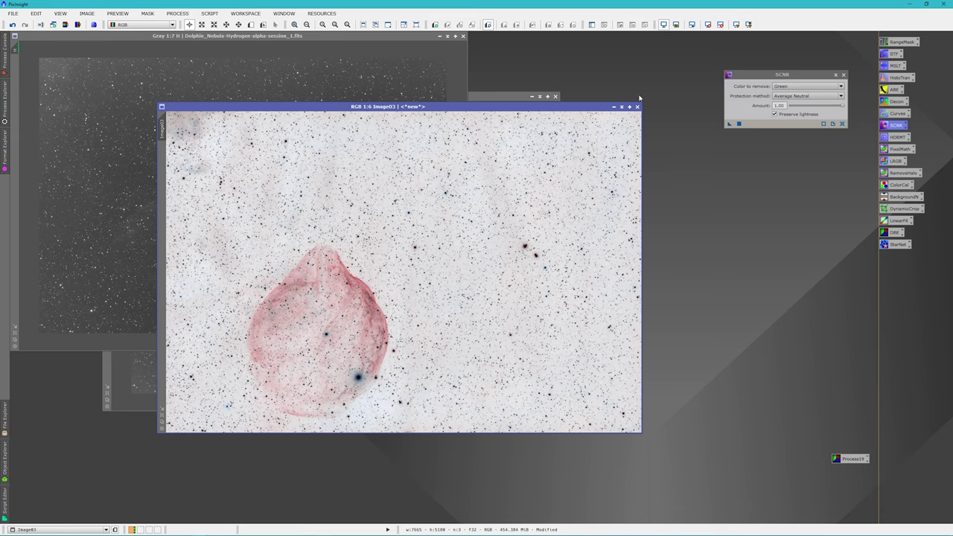
{"action": "left_click", "coordinate": [58, 13]}
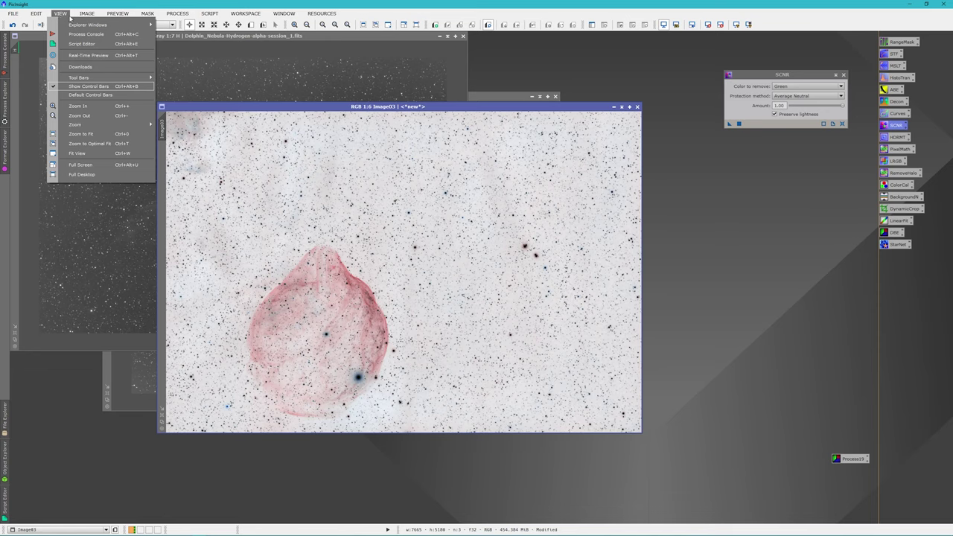
{"action": "mouse_move", "coordinate": [86, 14]}
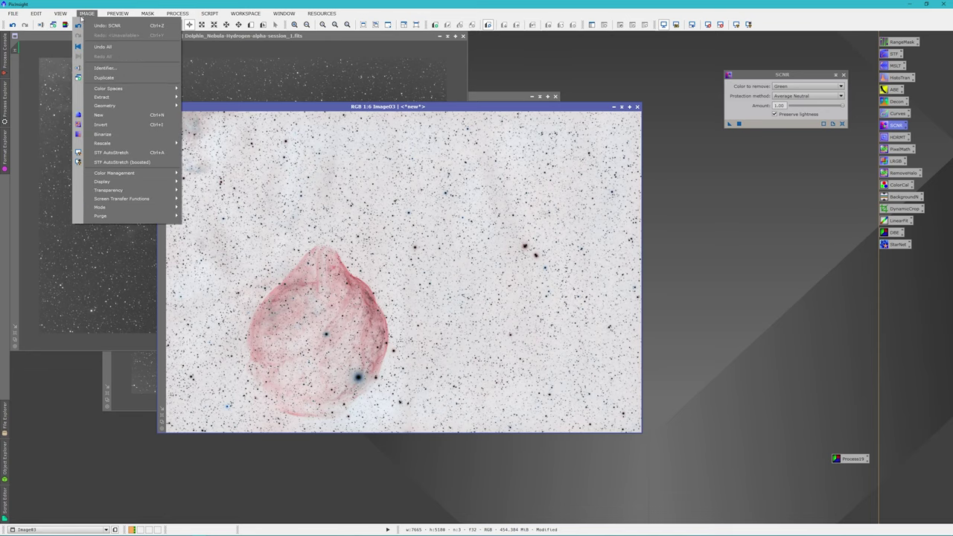
{"action": "left_click", "coordinate": [101, 124]}
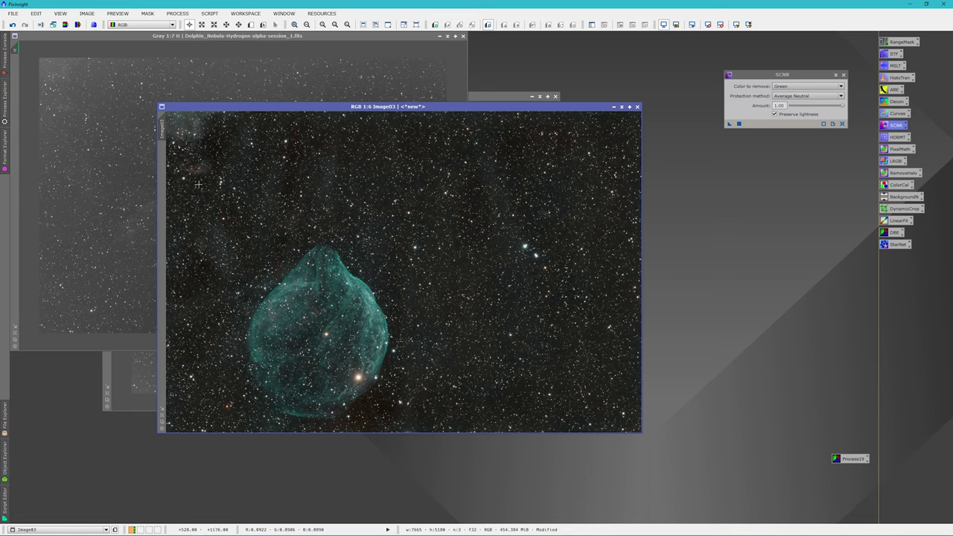
Step: Undo the SCNR and Invert operations on Image03 and close the SCNR window
{"action": "right_click", "coordinate": [163, 133]}
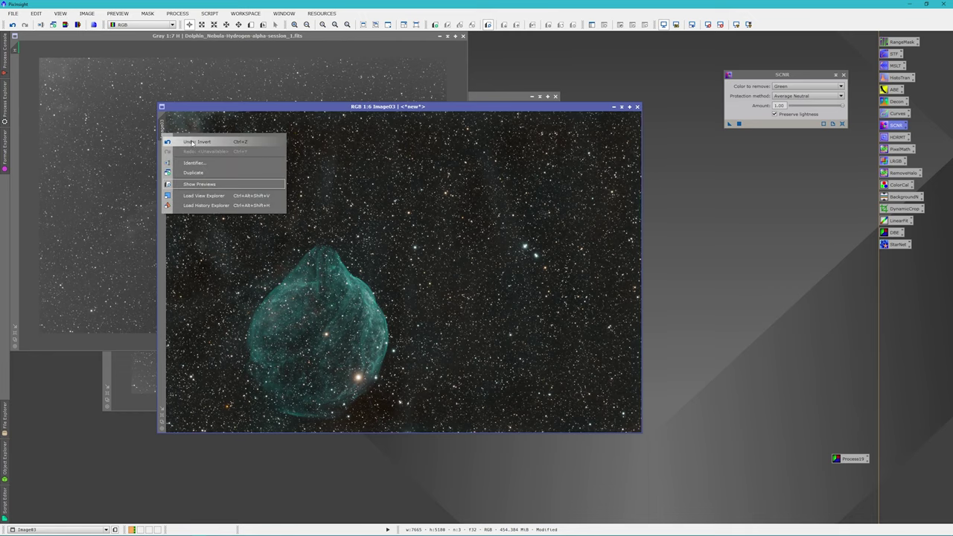
{"action": "left_click", "coordinate": [192, 142]}
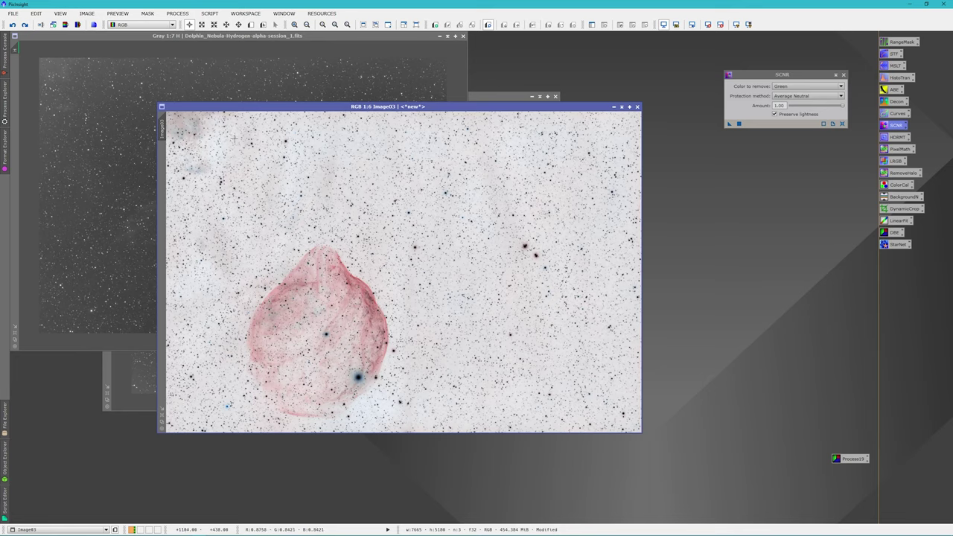
{"action": "right_click", "coordinate": [163, 128]}
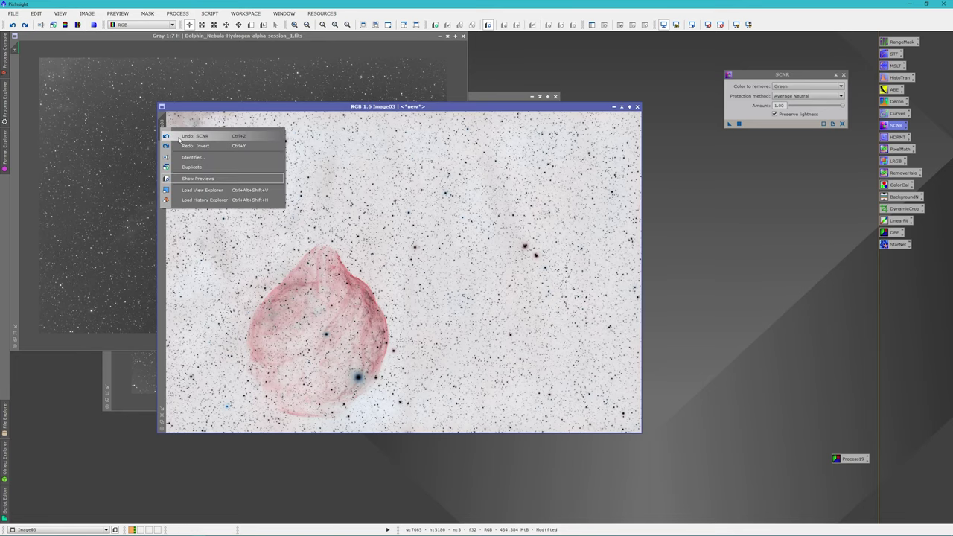
{"action": "key", "text": "Escape"}
{"action": "right_click", "coordinate": [179, 134]}
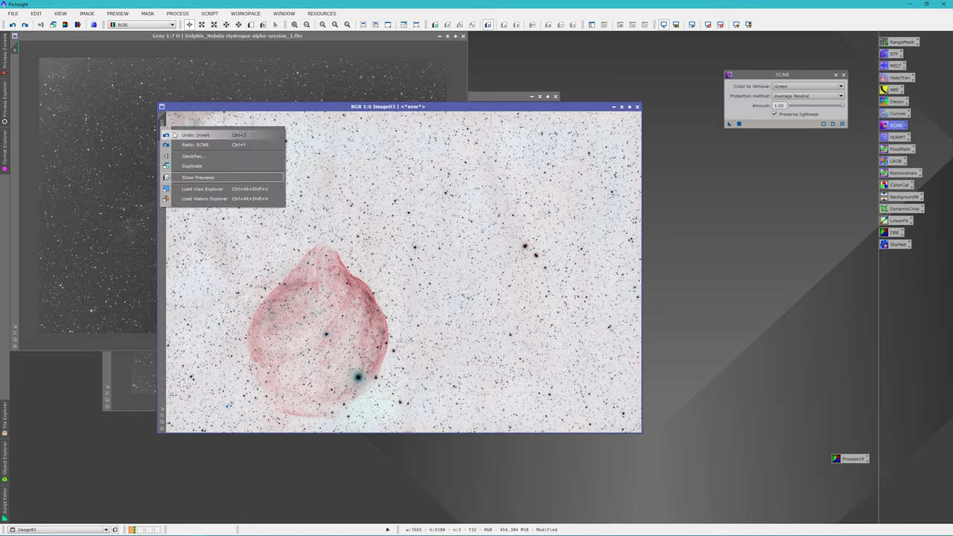
{"action": "left_click", "coordinate": [180, 137]}
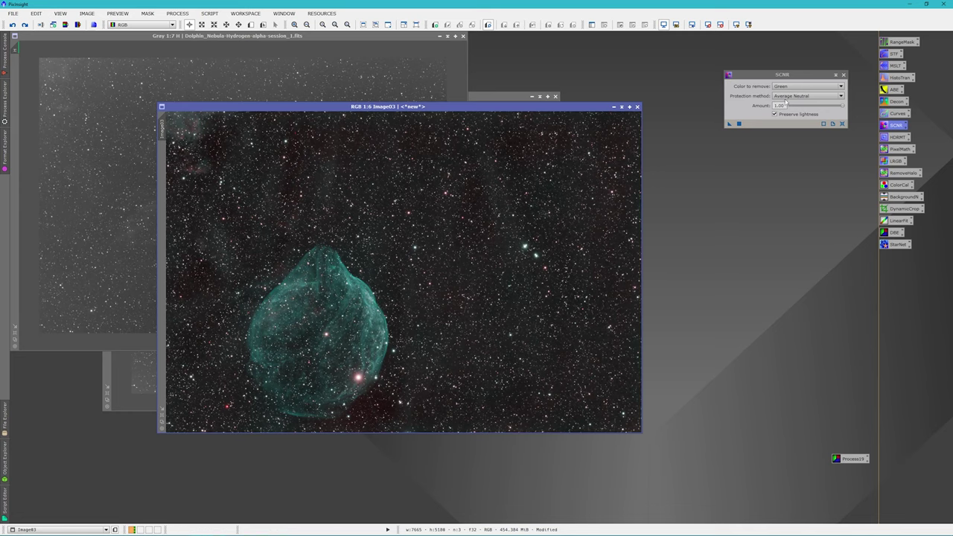
{"action": "left_click", "coordinate": [843, 74]}
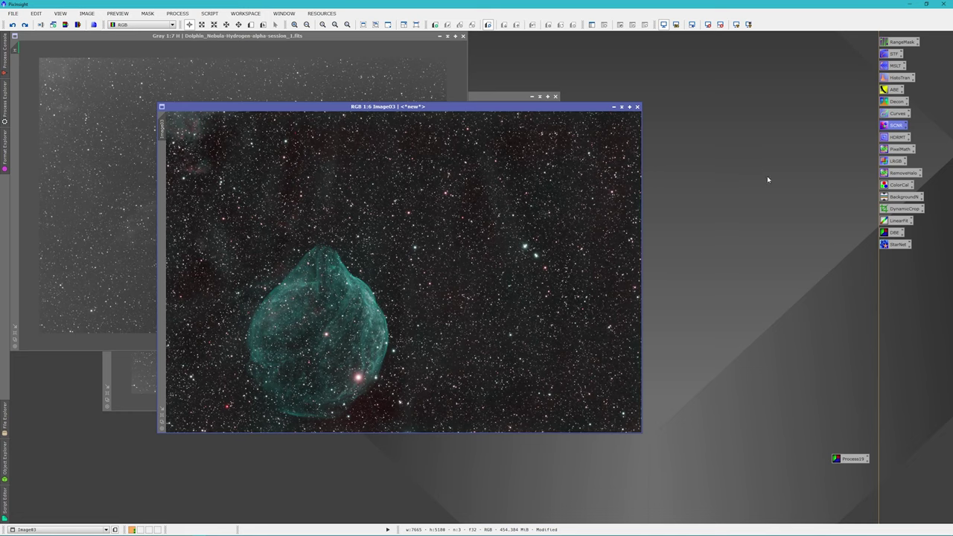
Step: Run StarNet star removal on Image03, then undo it to bring the stars back
{"action": "double_click", "coordinate": [888, 245]}
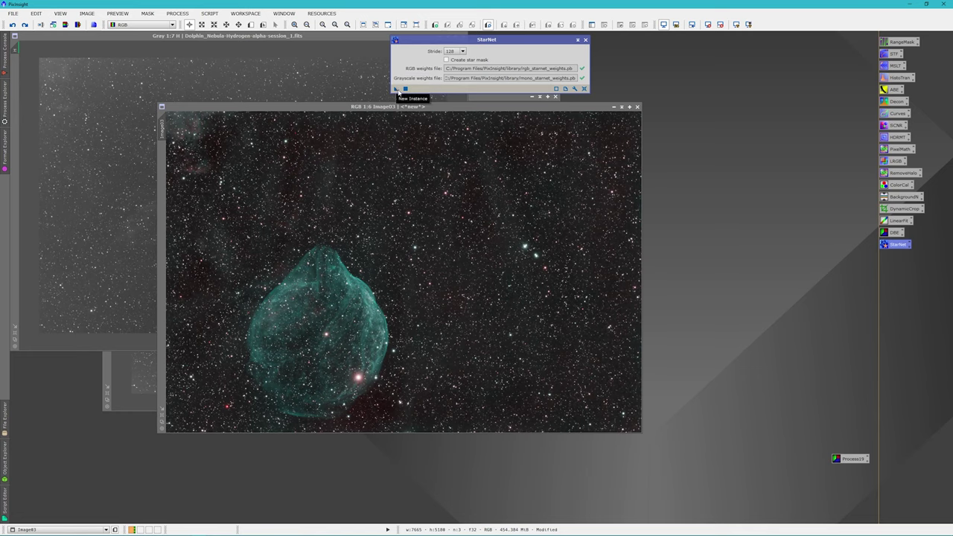
{"action": "left_click_drag", "start_coordinate": [395, 90], "coordinate": [410, 226]}
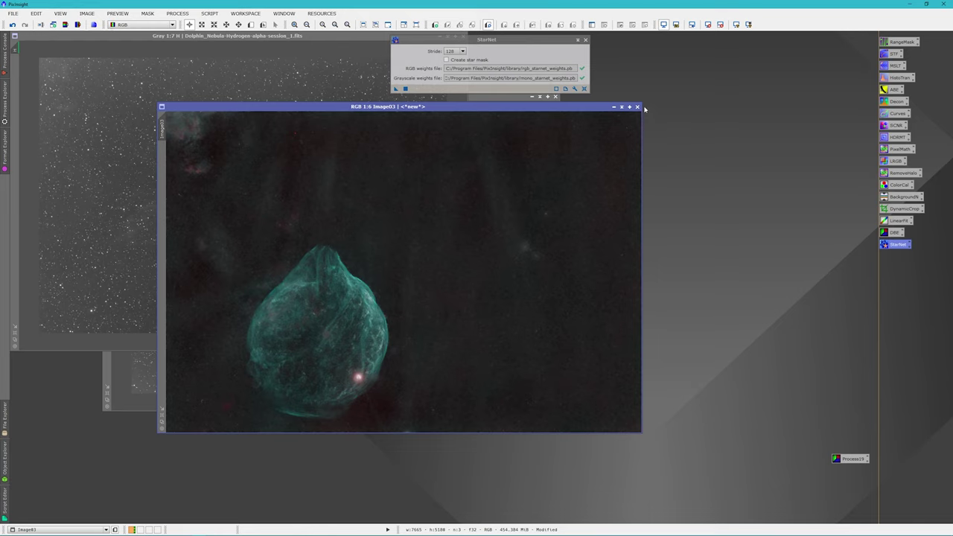
{"action": "left_click", "coordinate": [524, 42]}
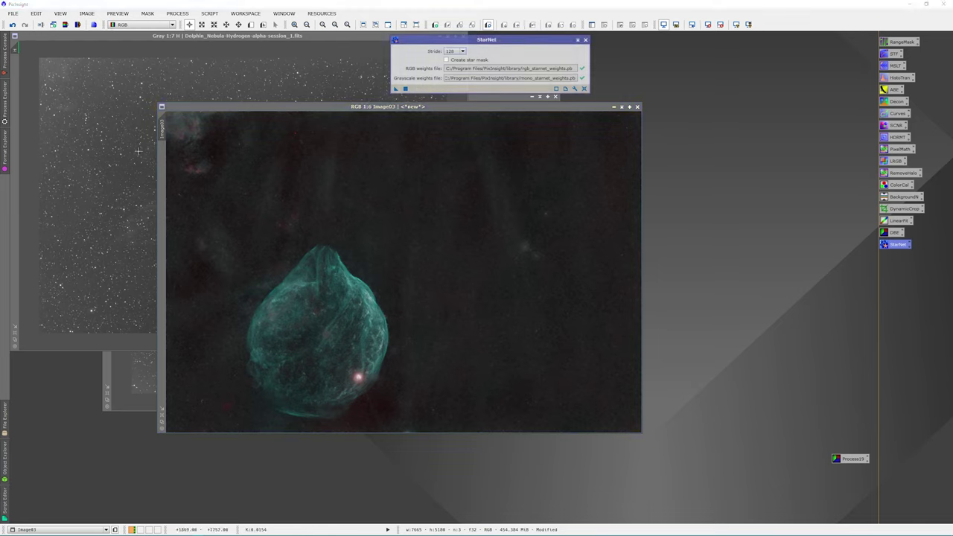
{"action": "left_click", "coordinate": [160, 127]}
{"action": "right_click", "coordinate": [161, 126]}
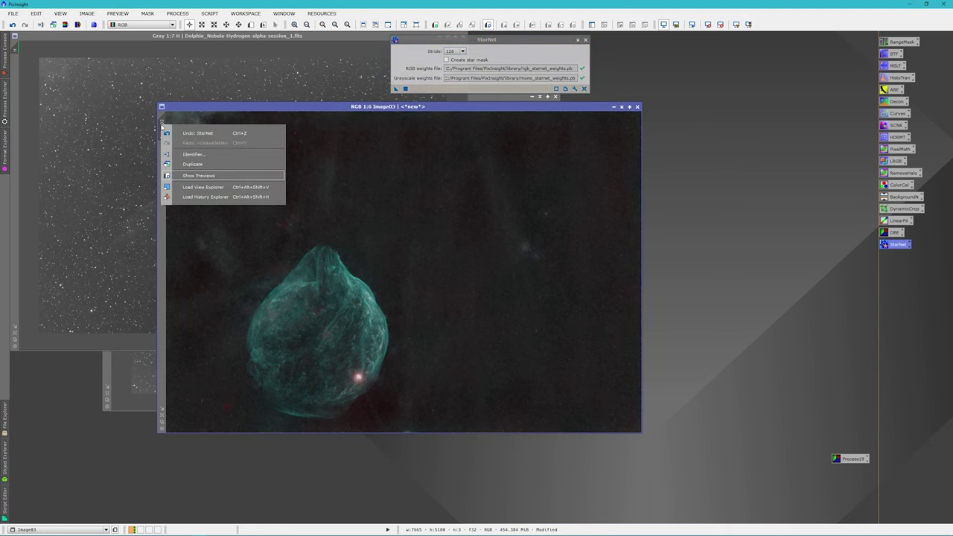
{"action": "left_click", "coordinate": [173, 134]}
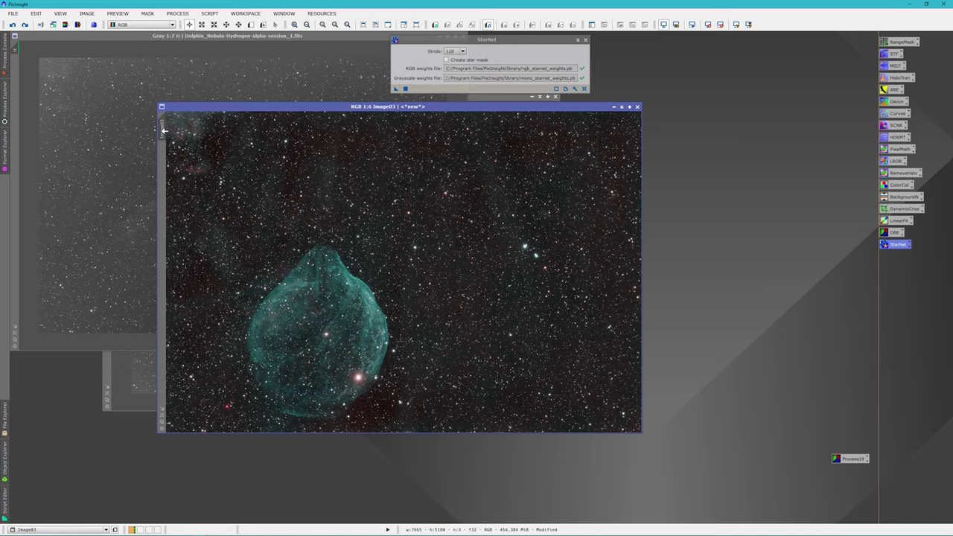
Step: Duplicate the starry image as Image03_clone and park it as an icon near the top
{"action": "left_click_drag", "start_coordinate": [700, 164], "coordinate": [247, 143]}
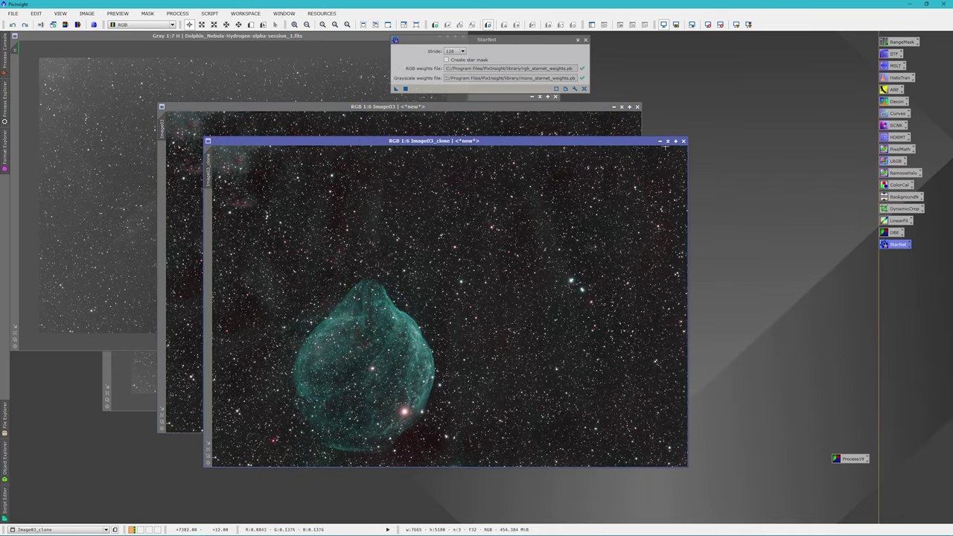
{"action": "left_click", "coordinate": [660, 140]}
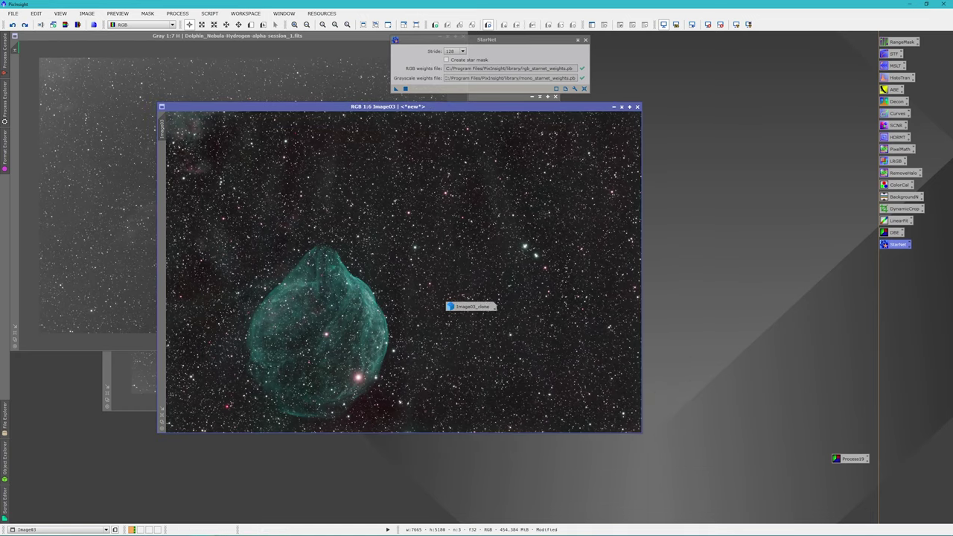
{"action": "left_click_drag", "start_coordinate": [470, 309], "coordinate": [630, 43]}
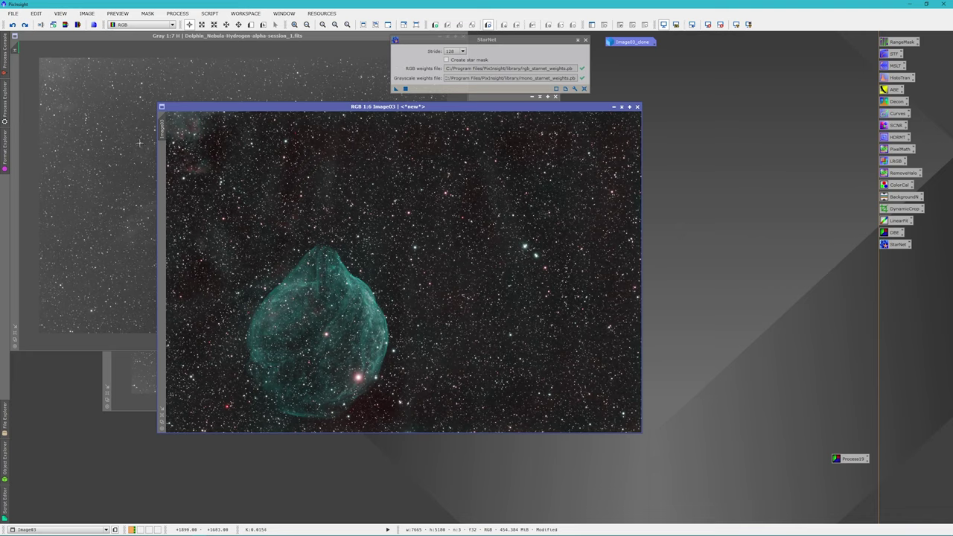
Step: Redo StarNet on Image03 to make it starless and close the StarNet window
{"action": "right_click", "coordinate": [165, 130]}
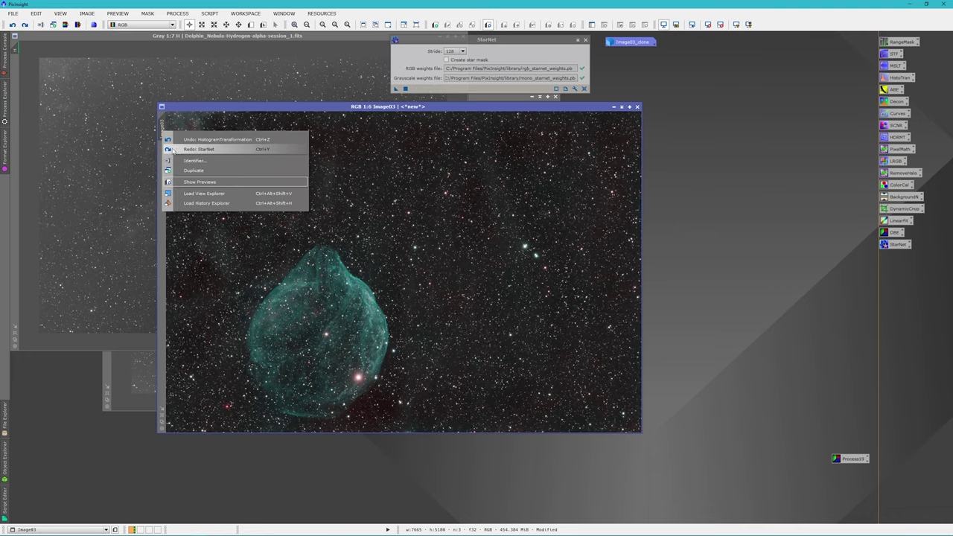
{"action": "left_click", "coordinate": [177, 148]}
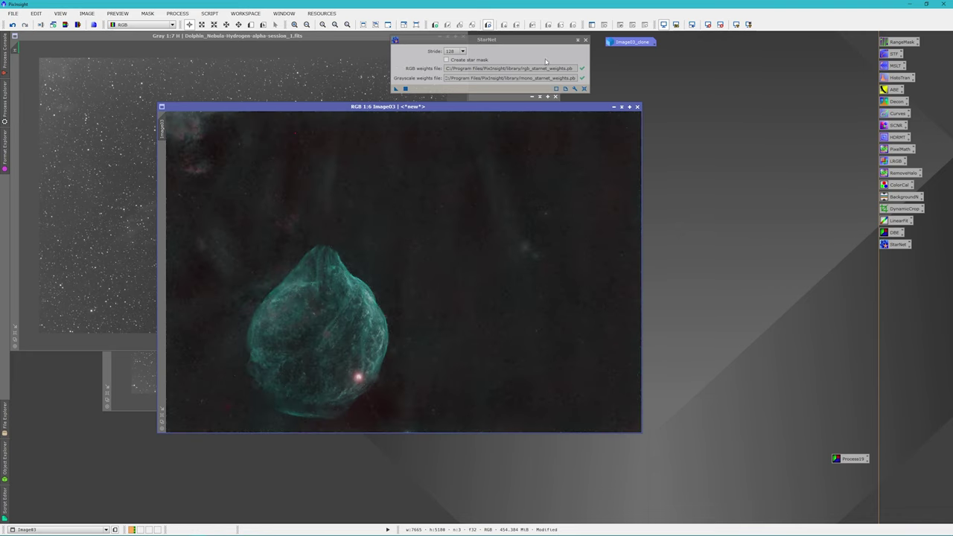
{"action": "left_click", "coordinate": [585, 40]}
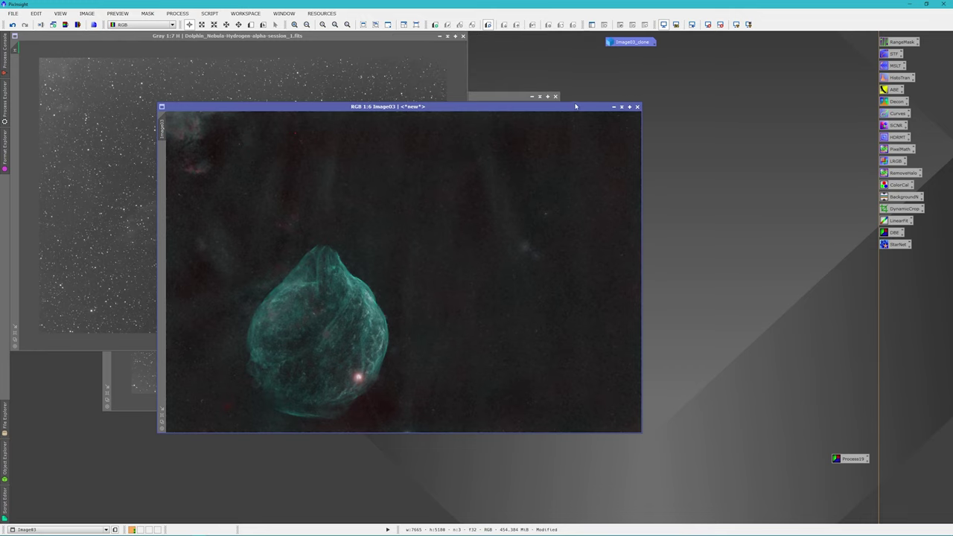
{"action": "left_click_drag", "start_coordinate": [568, 108], "coordinate": [507, 109]}
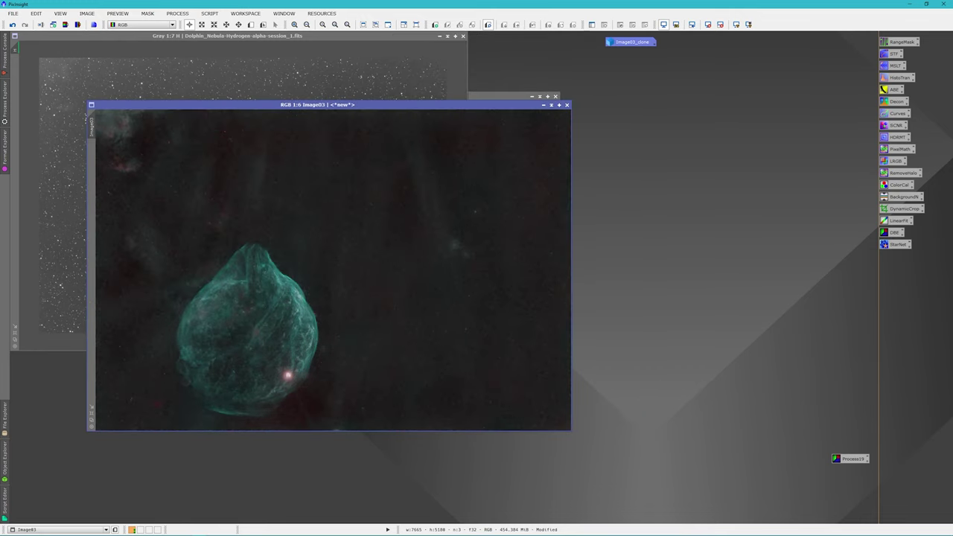
Step: Run the ColorMask script with increased blur and Cyan hues (120–240) to create Image03_cmC
{"action": "left_click", "coordinate": [210, 14]}
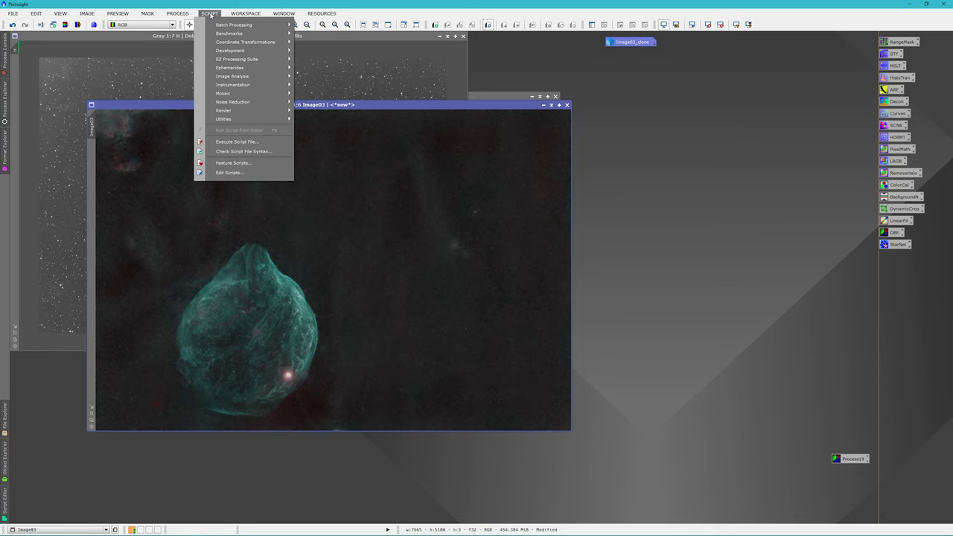
{"action": "mouse_move", "coordinate": [249, 119]}
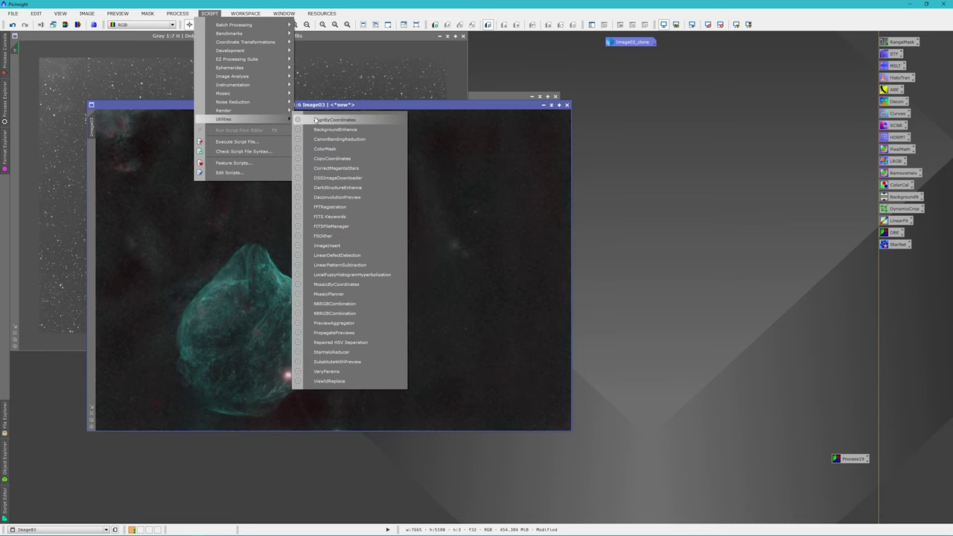
{"action": "left_click", "coordinate": [331, 149]}
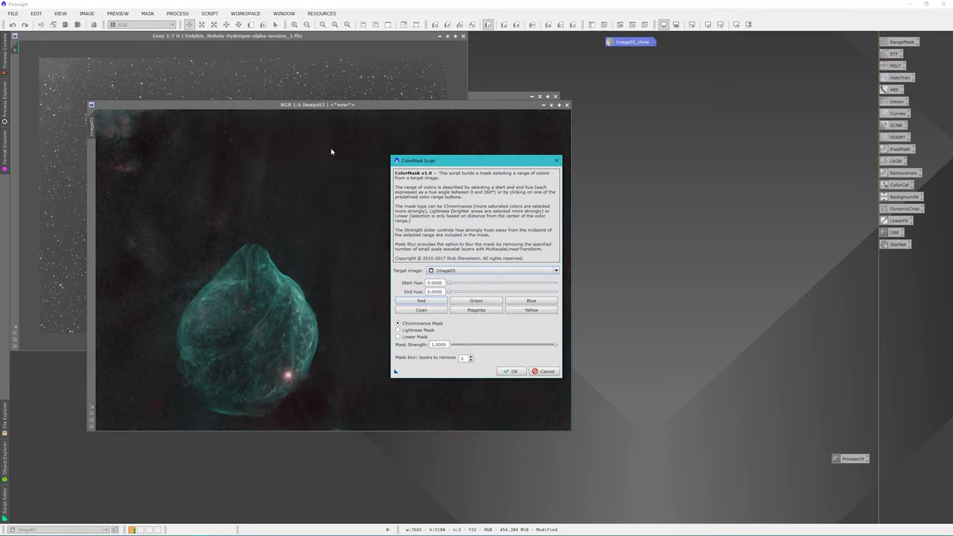
{"action": "left_click", "coordinate": [470, 359]}
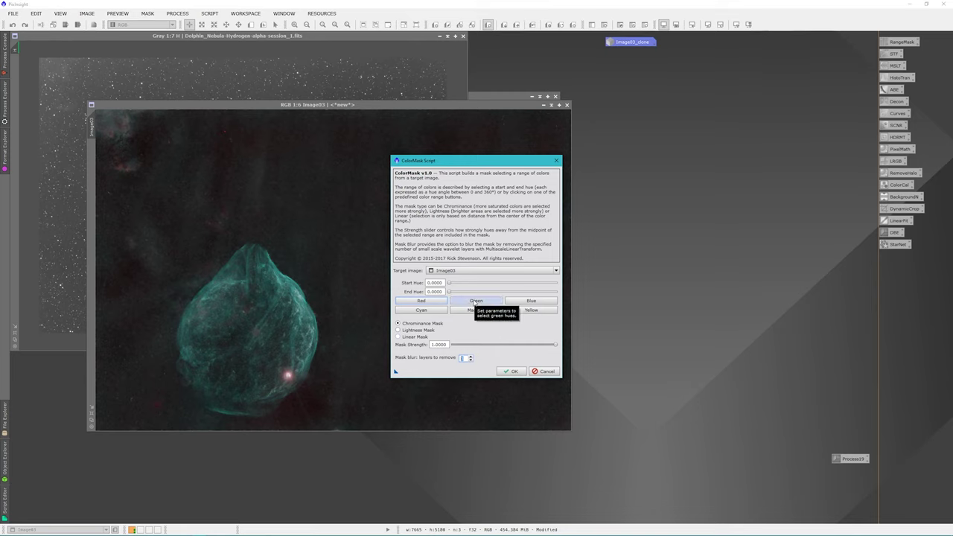
{"action": "left_click", "coordinate": [422, 311]}
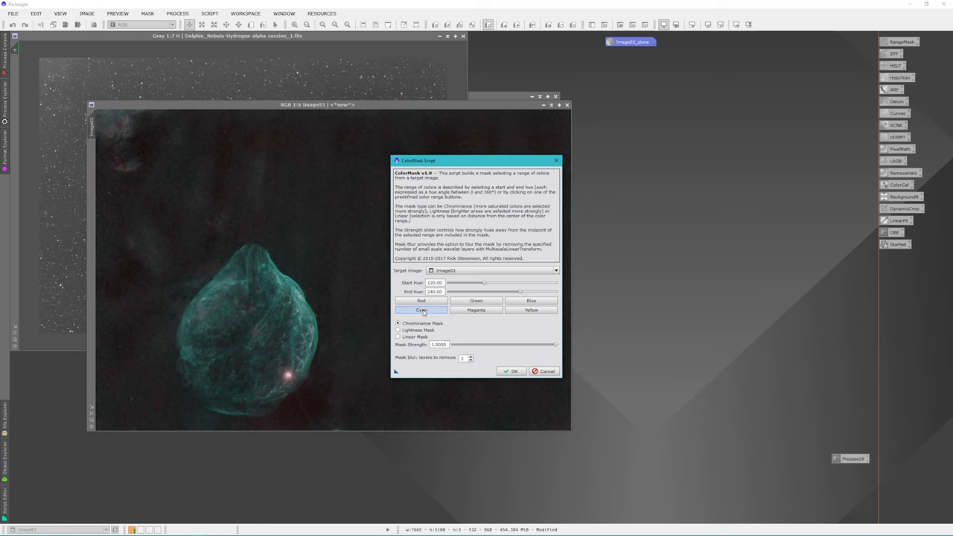
{"action": "left_click", "coordinate": [515, 371]}
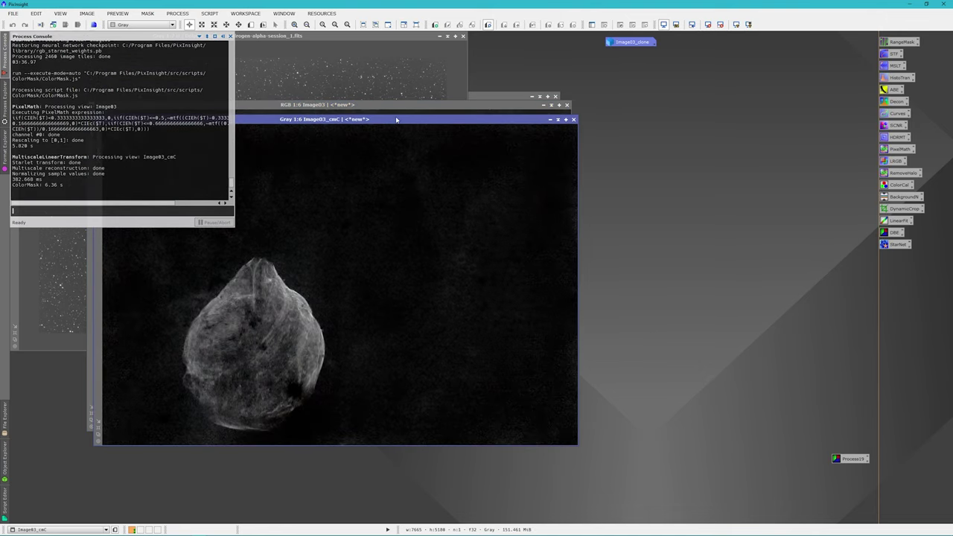
Step: Move the Image03_cmC mask to the upper right and the colour Image03 to the left
{"action": "left_click_drag", "start_coordinate": [395, 123], "coordinate": [672, 87]}
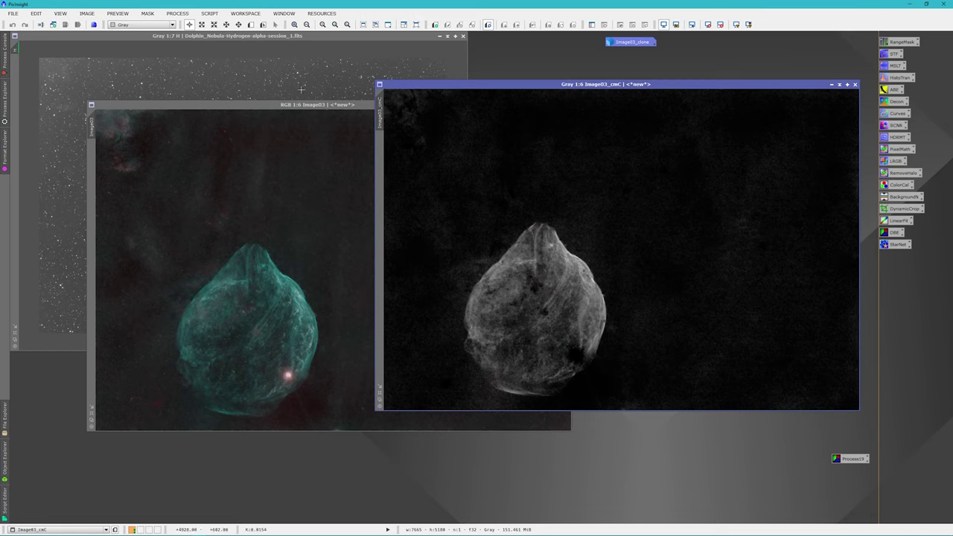
{"action": "left_click", "coordinate": [250, 109]}
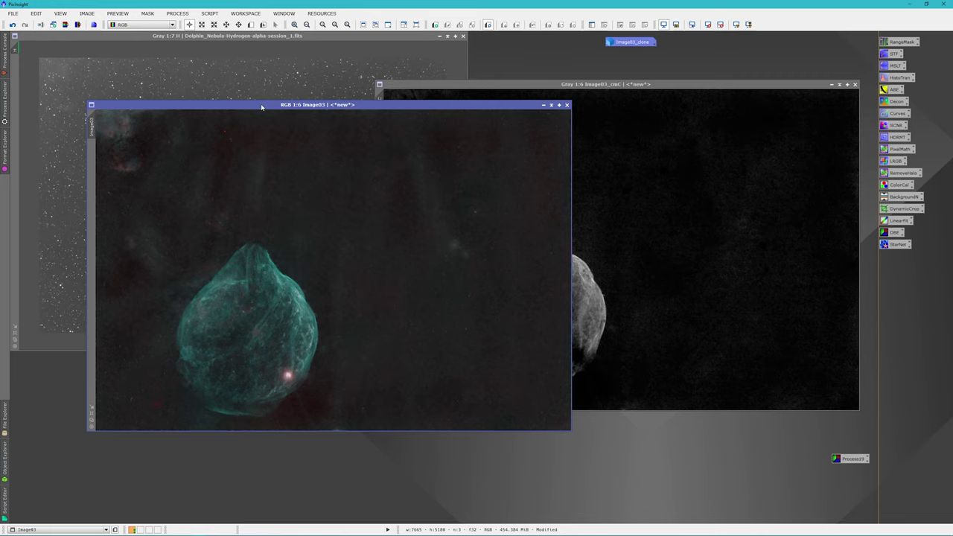
{"action": "left_click_drag", "start_coordinate": [262, 106], "coordinate": [237, 115]}
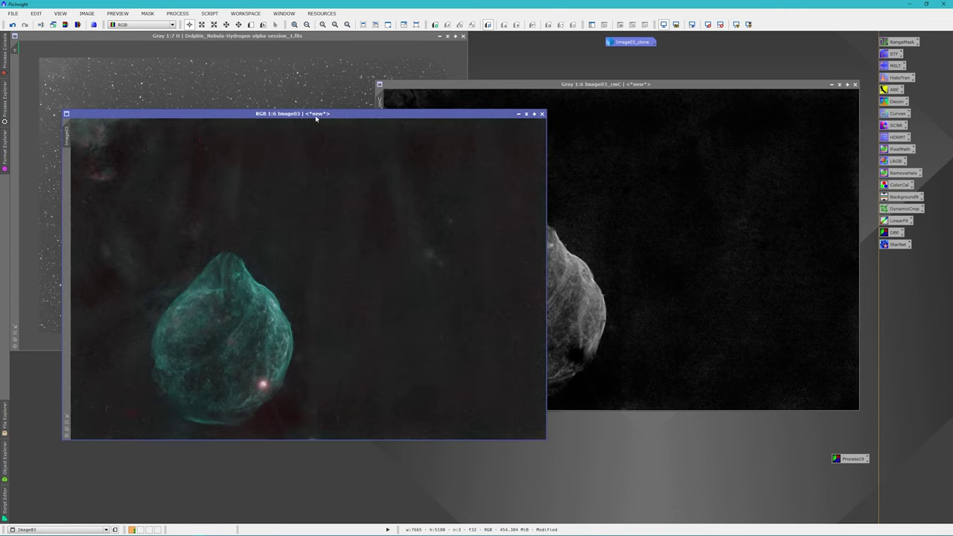
Step: Run ColorMask again with Magenta hues to create Image03_cmM and move it up right
{"action": "left_click", "coordinate": [209, 15]}
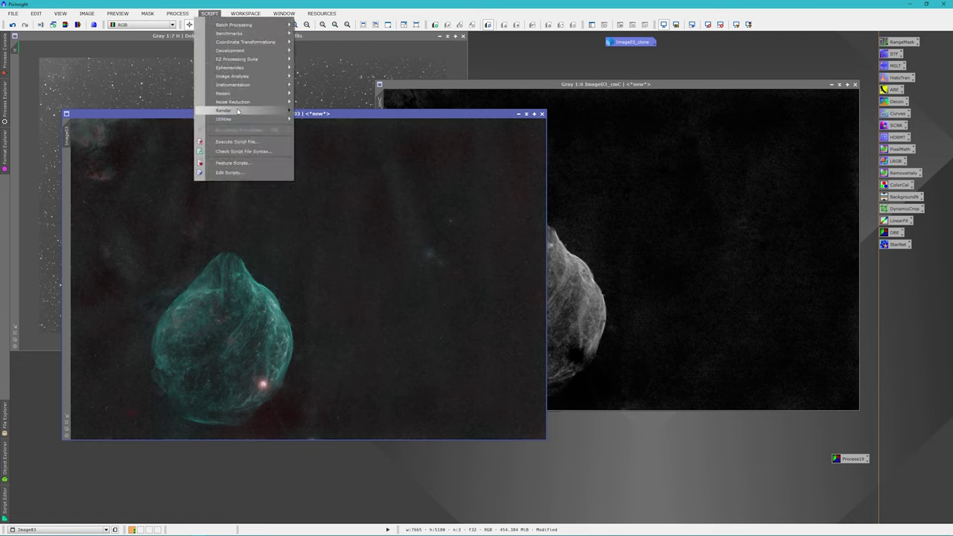
{"action": "mouse_move", "coordinate": [245, 120]}
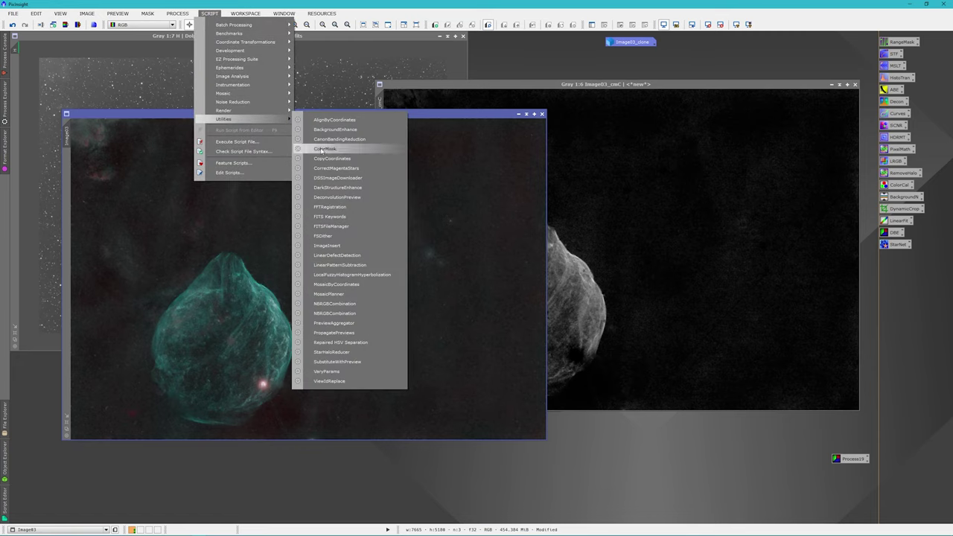
{"action": "left_click", "coordinate": [322, 150]}
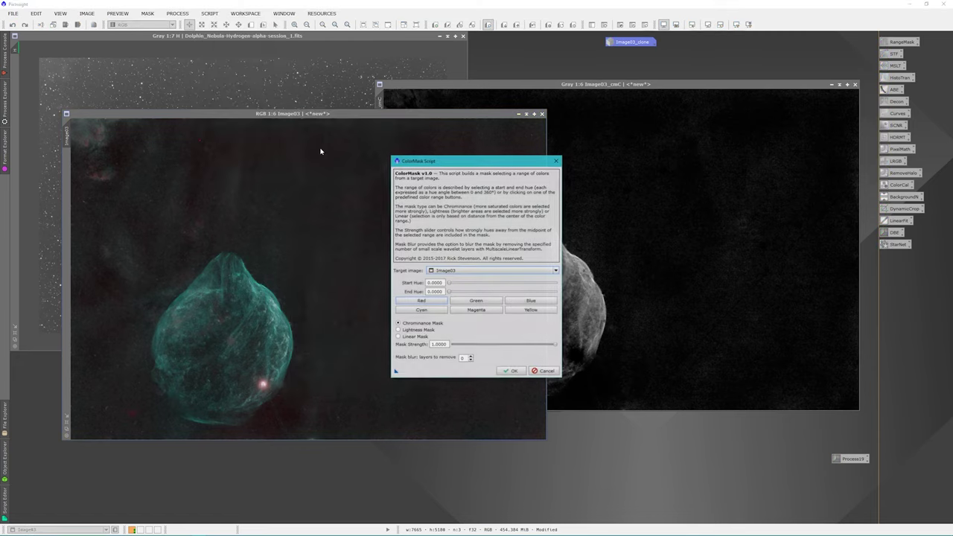
{"action": "left_click", "coordinate": [470, 360]}
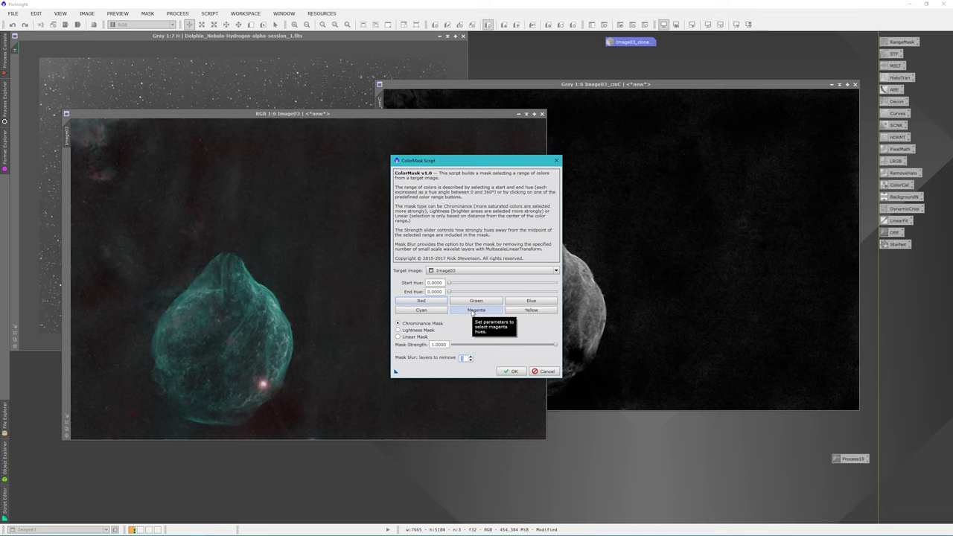
{"action": "left_click", "coordinate": [512, 371]}
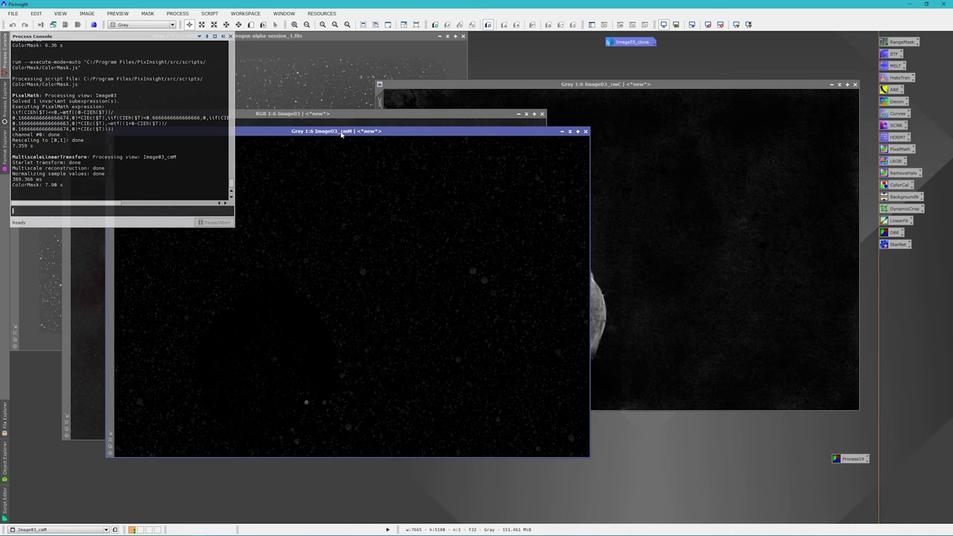
{"action": "left_click_drag", "start_coordinate": [341, 133], "coordinate": [605, 66]}
{"action": "left_click", "coordinate": [240, 114]}
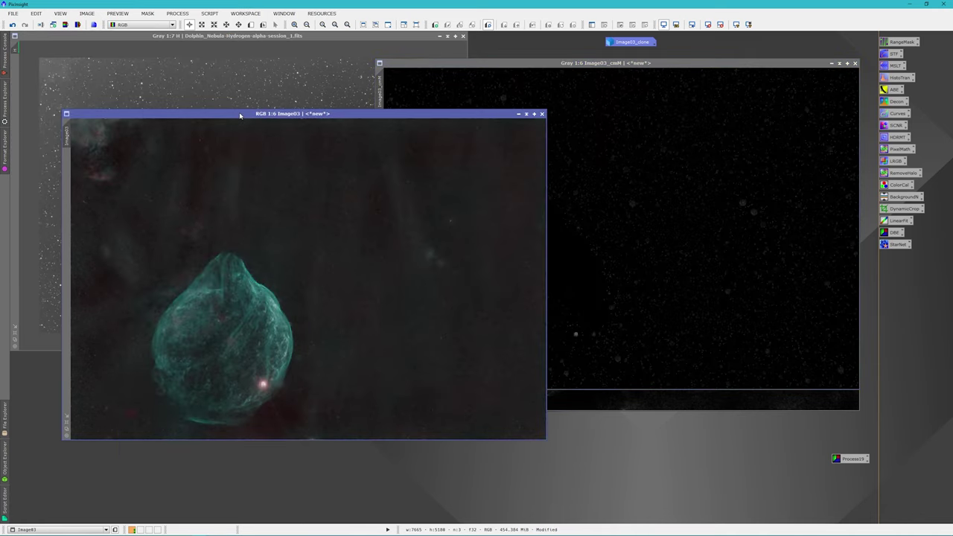
{"action": "left_click", "coordinate": [209, 14]}
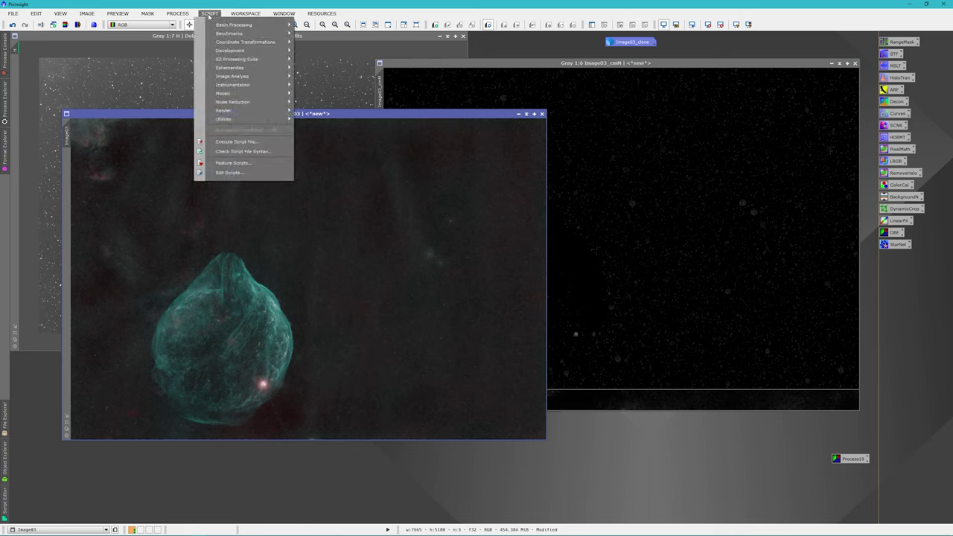
{"action": "mouse_move", "coordinate": [231, 117]}
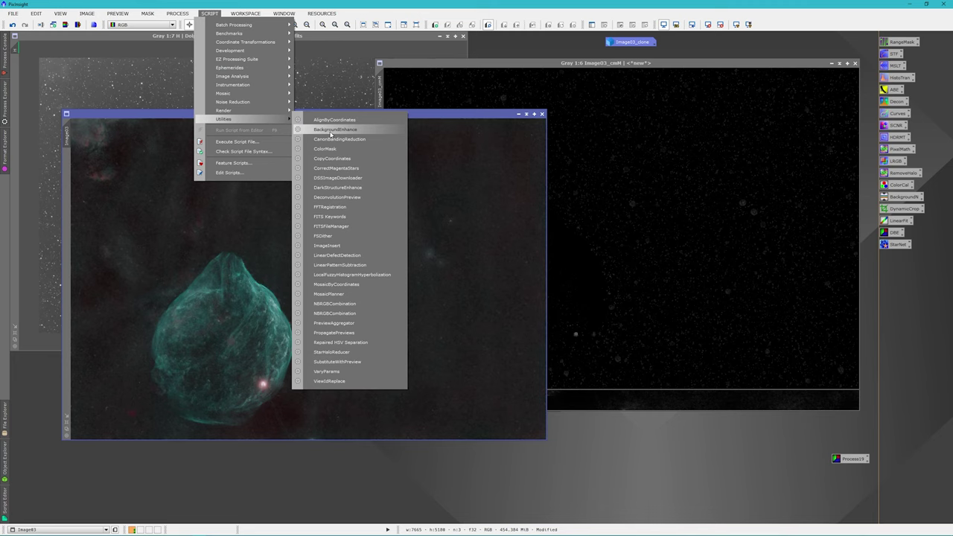
{"action": "left_click", "coordinate": [327, 149]}
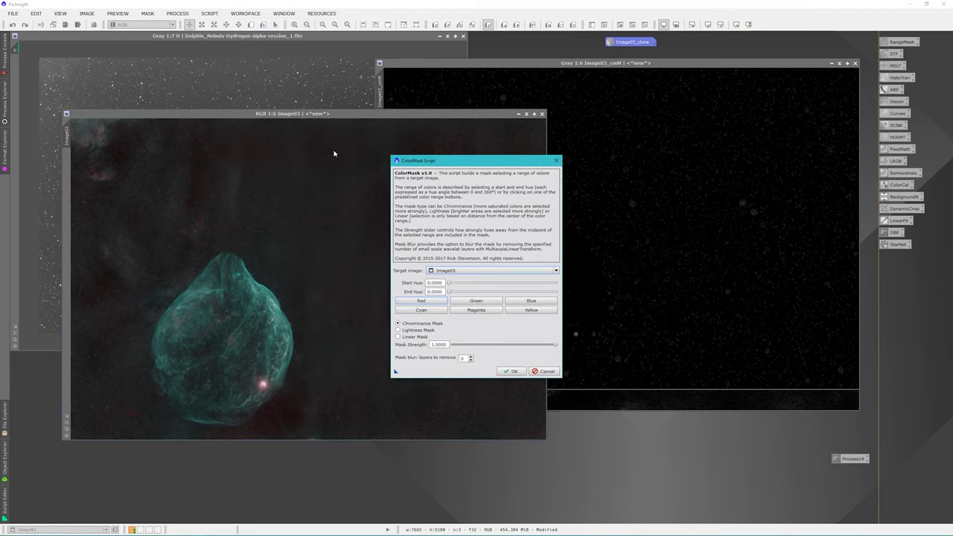
{"action": "left_click", "coordinate": [471, 359]}
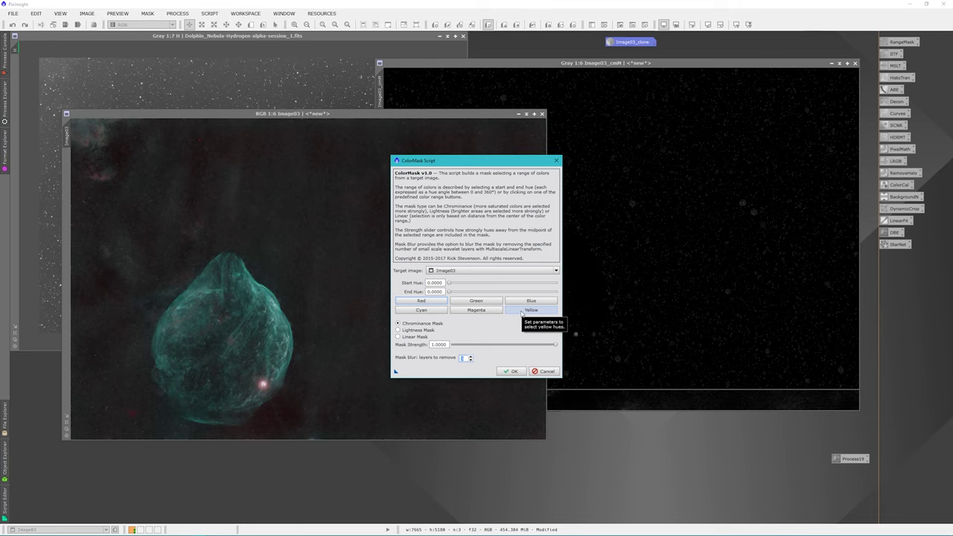
{"action": "left_click", "coordinate": [521, 313]}
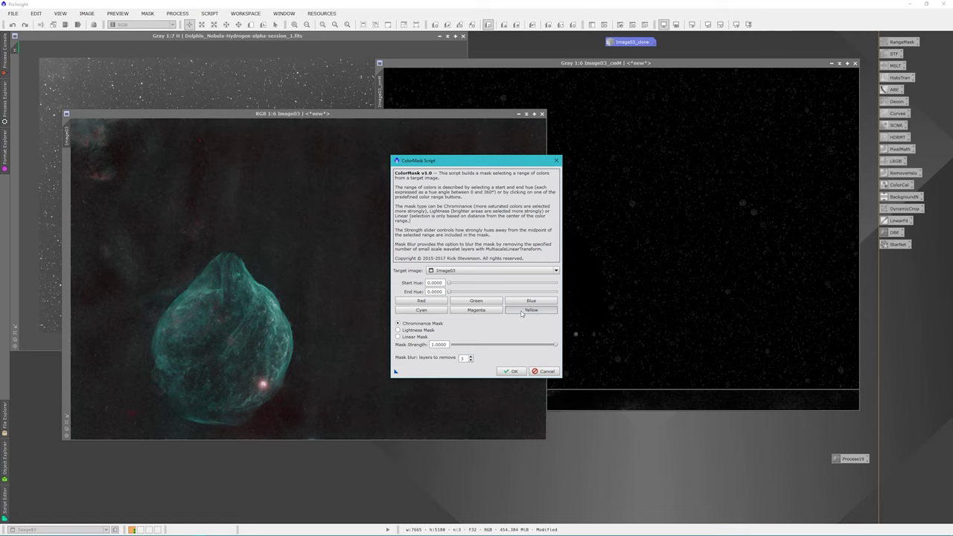
{"action": "left_click", "coordinate": [522, 313]}
{"action": "left_click", "coordinate": [511, 371]}
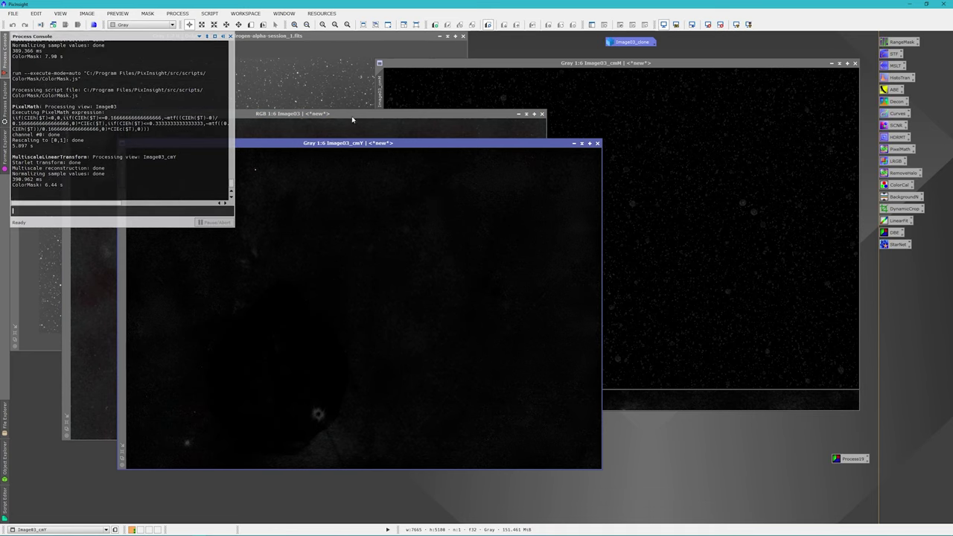
{"action": "left_click", "coordinate": [380, 147]}
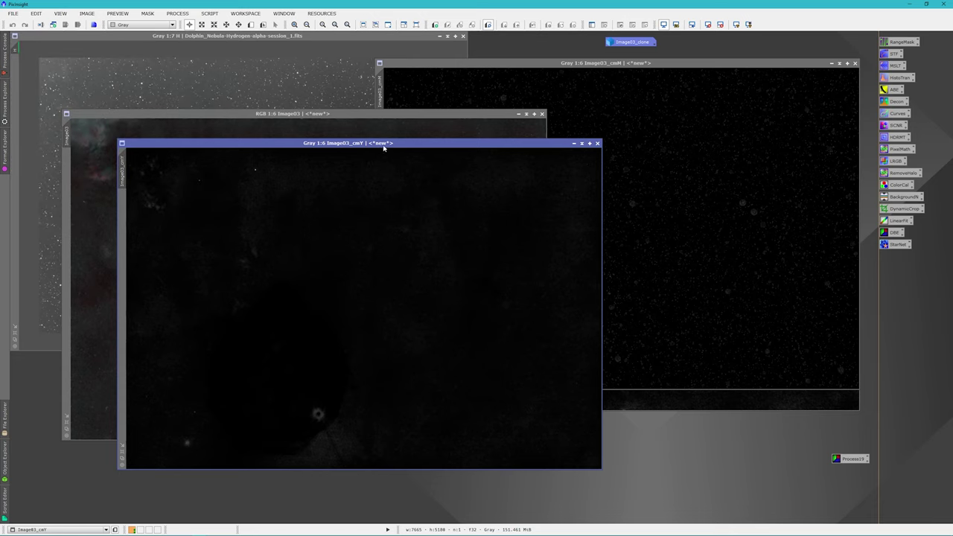
{"action": "left_click", "coordinate": [597, 144]}
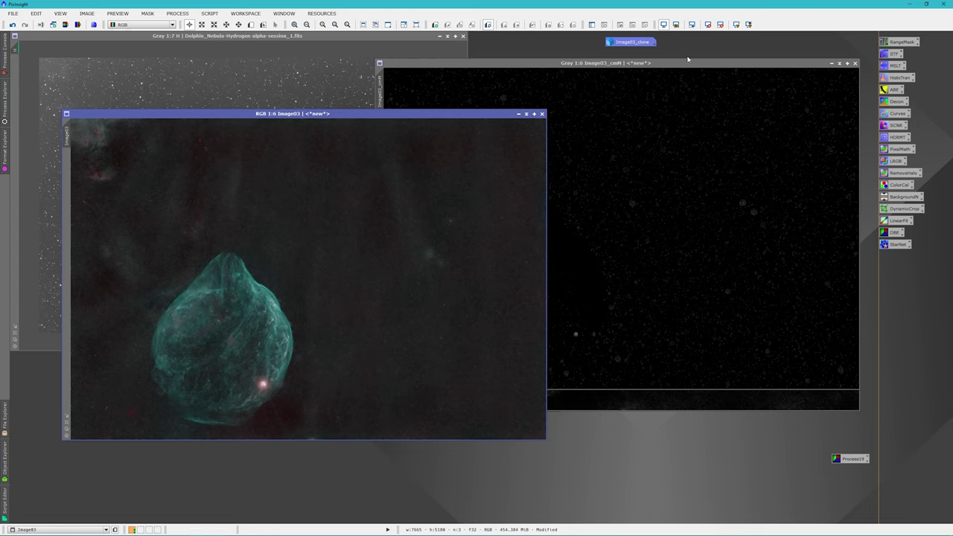
Step: Set Image03_cmM as the mask on Image03 and turn off the red mask overlay
{"action": "left_click", "coordinate": [478, 67]}
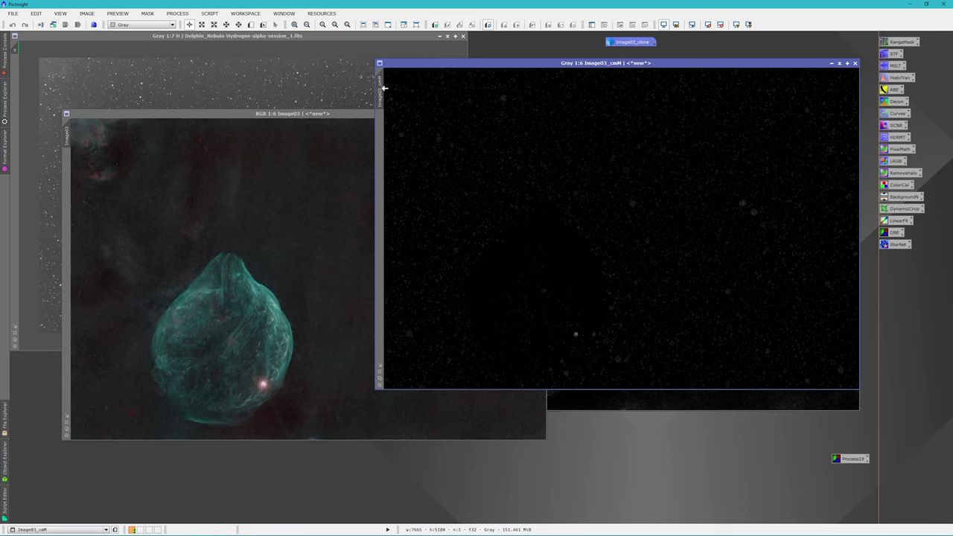
{"action": "left_click_drag", "start_coordinate": [381, 89], "coordinate": [103, 182]}
{"action": "left_click_drag", "start_coordinate": [73, 167], "coordinate": [74, 168]}
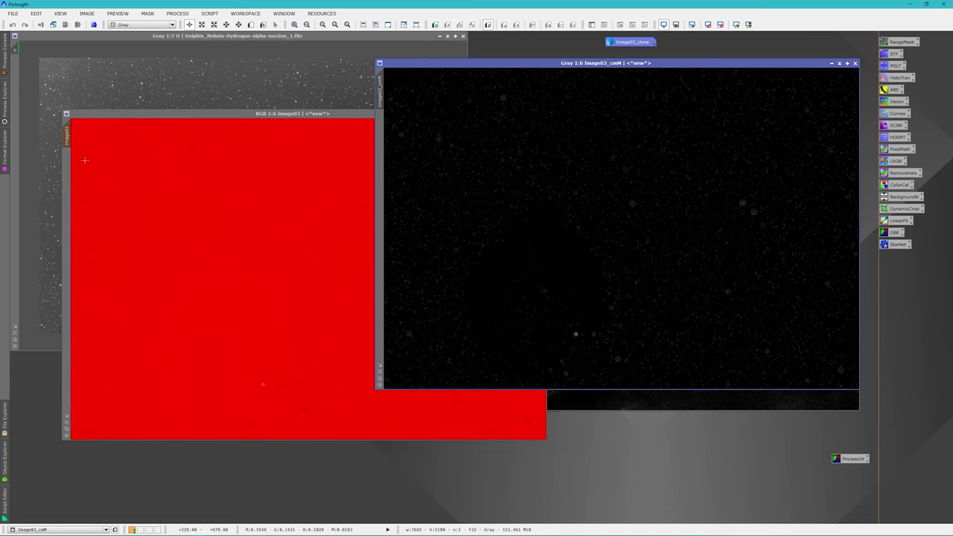
{"action": "left_click", "coordinate": [245, 114]}
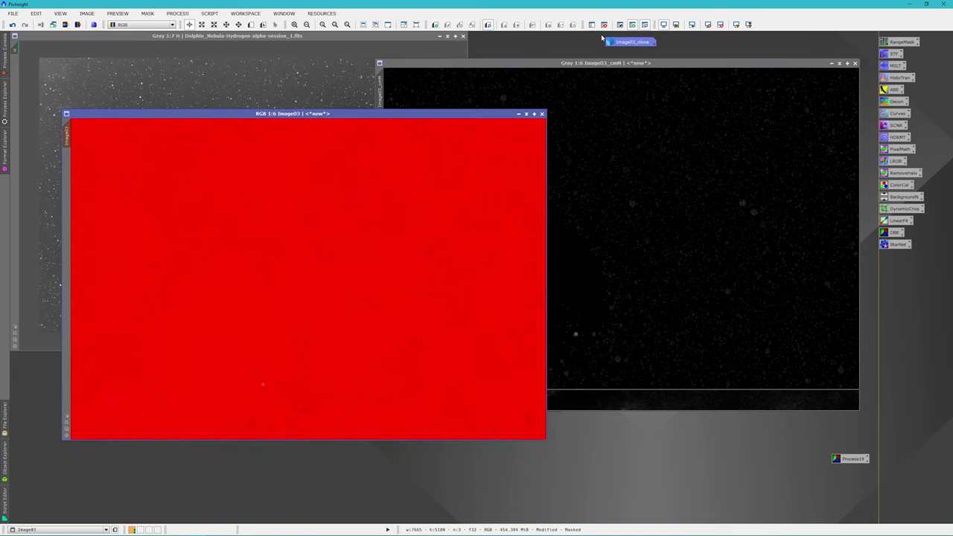
{"action": "left_click", "coordinate": [646, 26]}
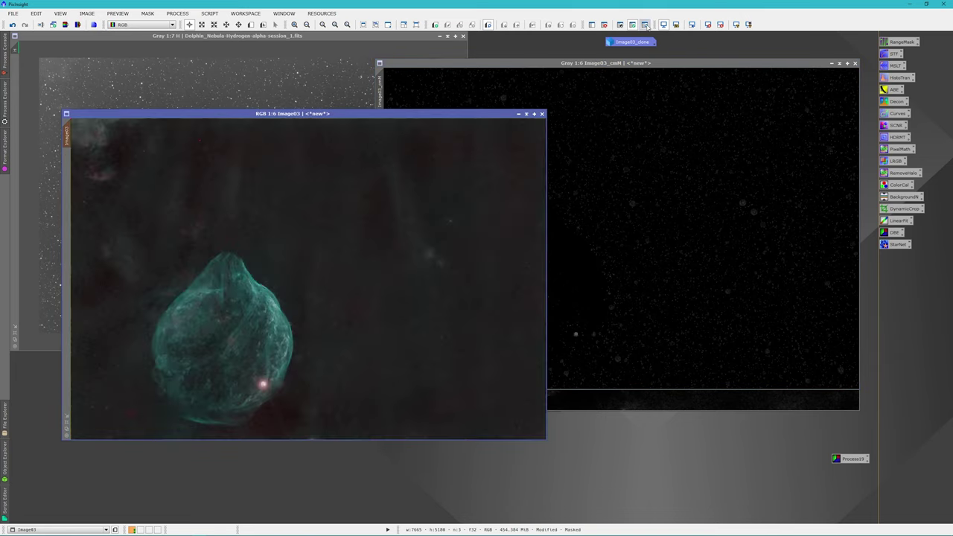
Step: Apply a darkening CurvesTransformation curve to masked Image03, then reset the curve and close the preview
{"action": "double_click", "coordinate": [896, 114]}
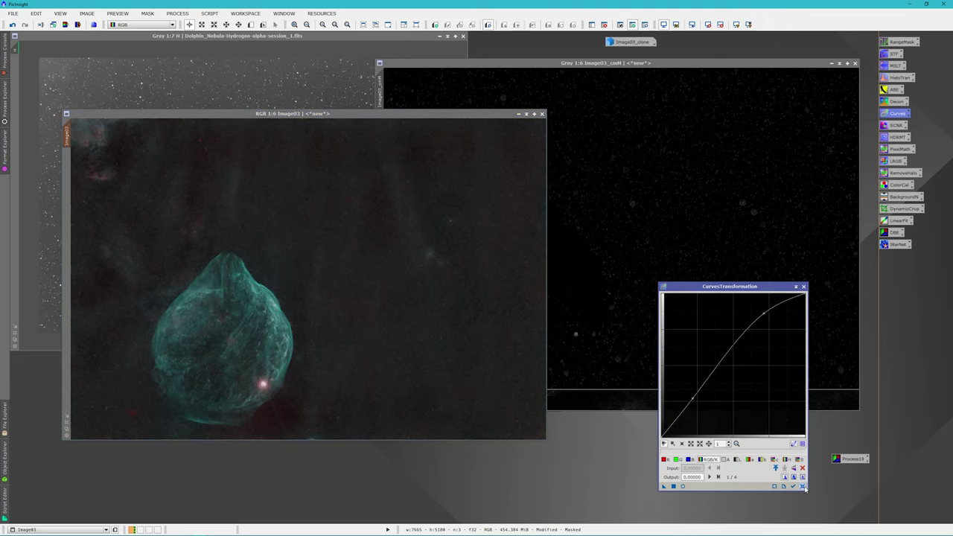
{"action": "left_click", "coordinate": [802, 486]}
{"action": "left_click", "coordinate": [682, 487]}
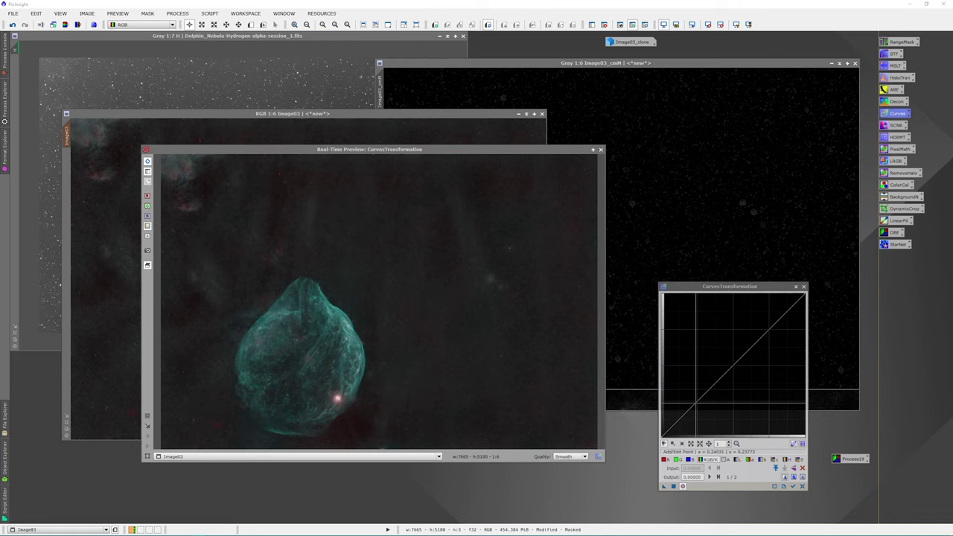
{"action": "left_click_drag", "start_coordinate": [696, 403], "coordinate": [755, 400]}
{"action": "left_click", "coordinate": [673, 486]}
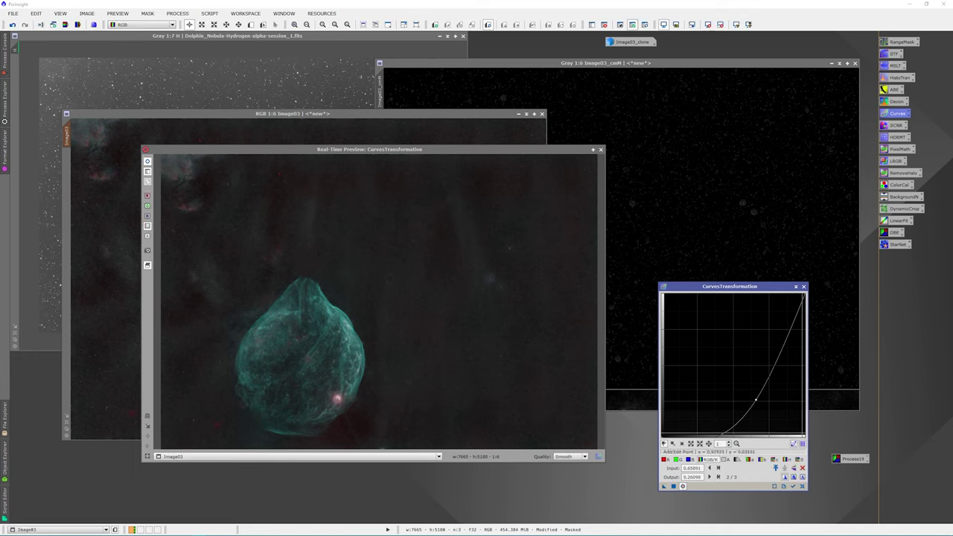
{"action": "left_click", "coordinate": [801, 486]}
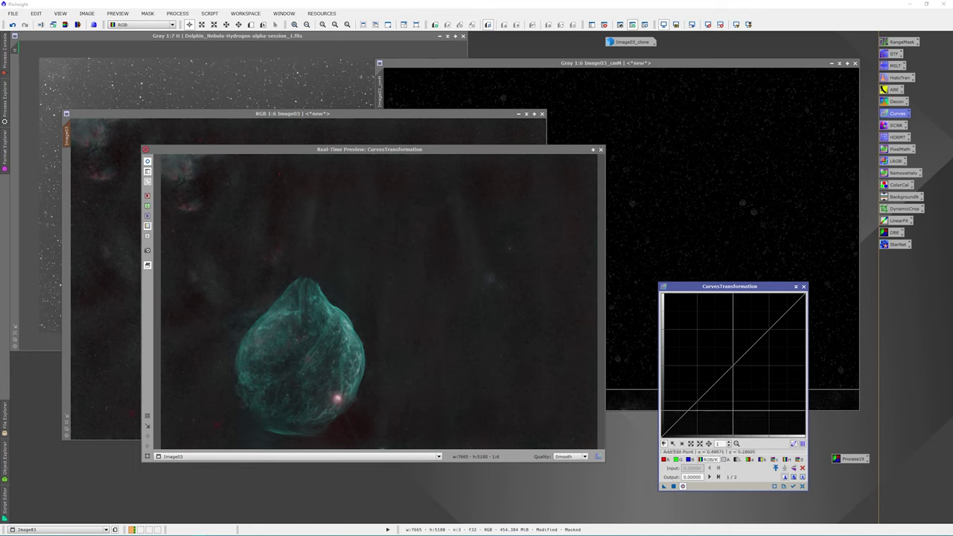
{"action": "left_click", "coordinate": [601, 150]}
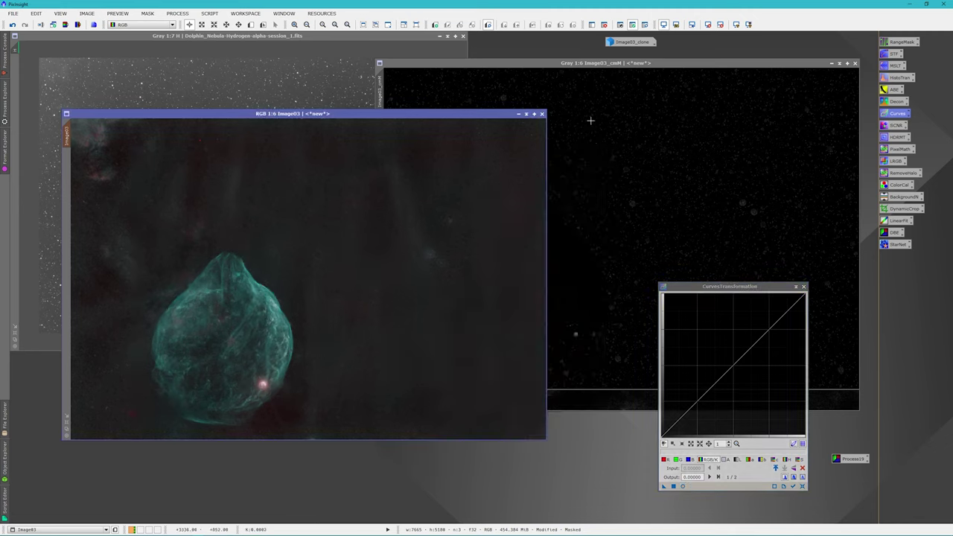
Step: Minimize Image03_cmM to an icon and park it at the top of the workspace
{"action": "left_click", "coordinate": [561, 66]}
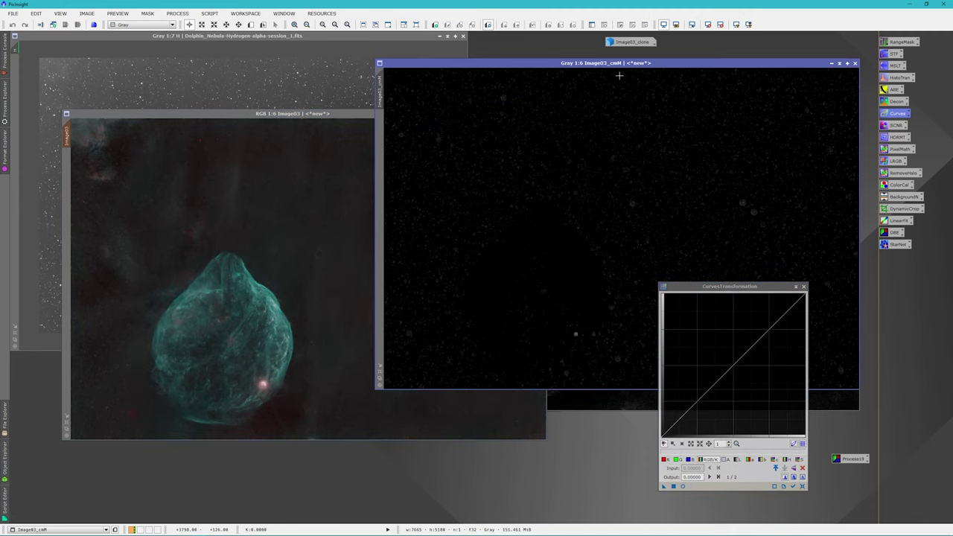
{"action": "left_click", "coordinate": [832, 63]}
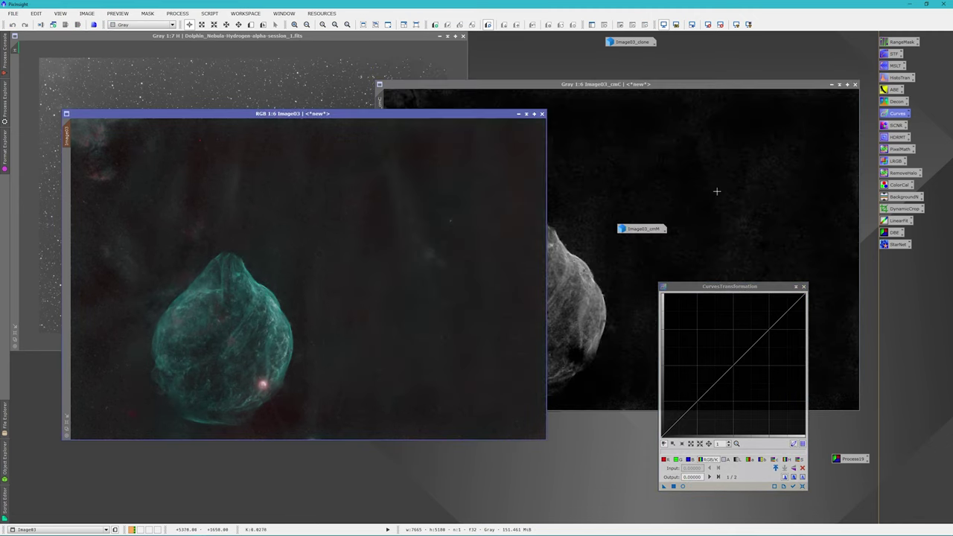
{"action": "left_click_drag", "start_coordinate": [640, 230], "coordinate": [720, 49]}
Step: Apply Image03_cmC as the mask on Image03 and bring Image03 forward
{"action": "left_click", "coordinate": [671, 88]}
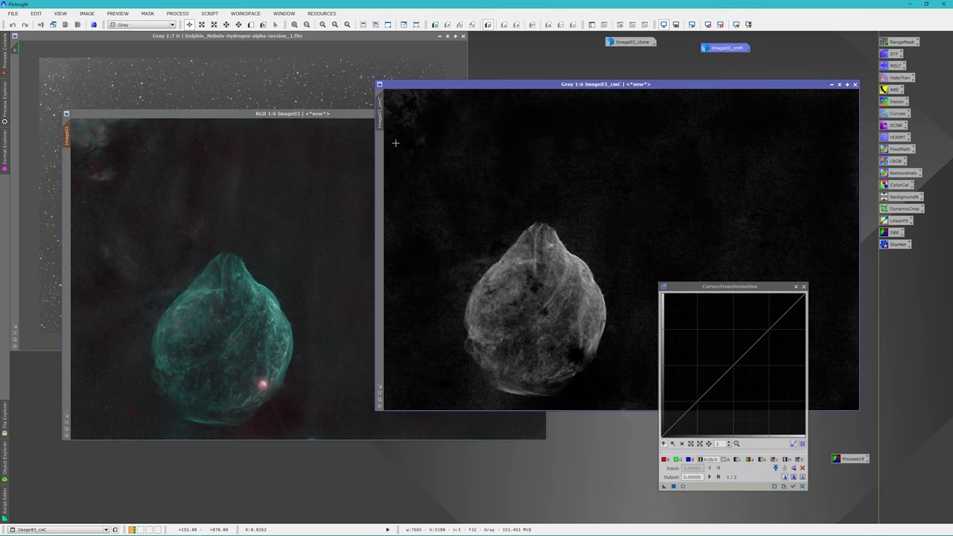
{"action": "left_click_drag", "start_coordinate": [380, 113], "coordinate": [67, 182]}
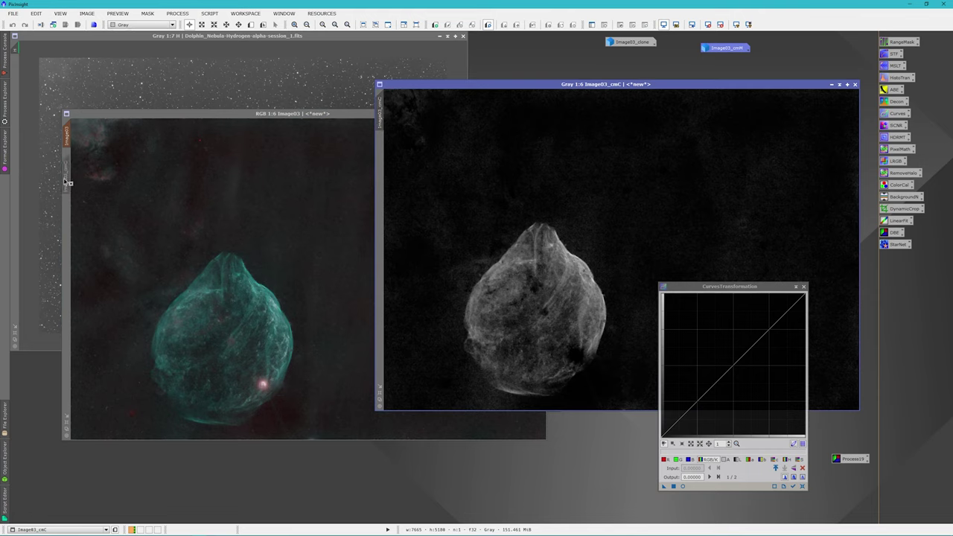
{"action": "left_click", "coordinate": [157, 117]}
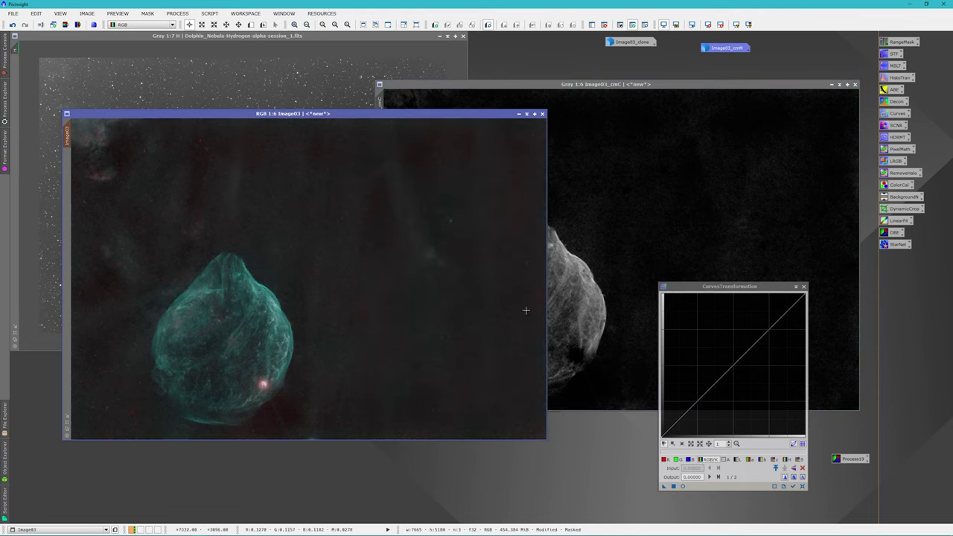
Step: With Real-Time Preview on, raise the blue curve's midpoint and lower the green curve's midpoint
{"action": "left_click", "coordinate": [682, 486]}
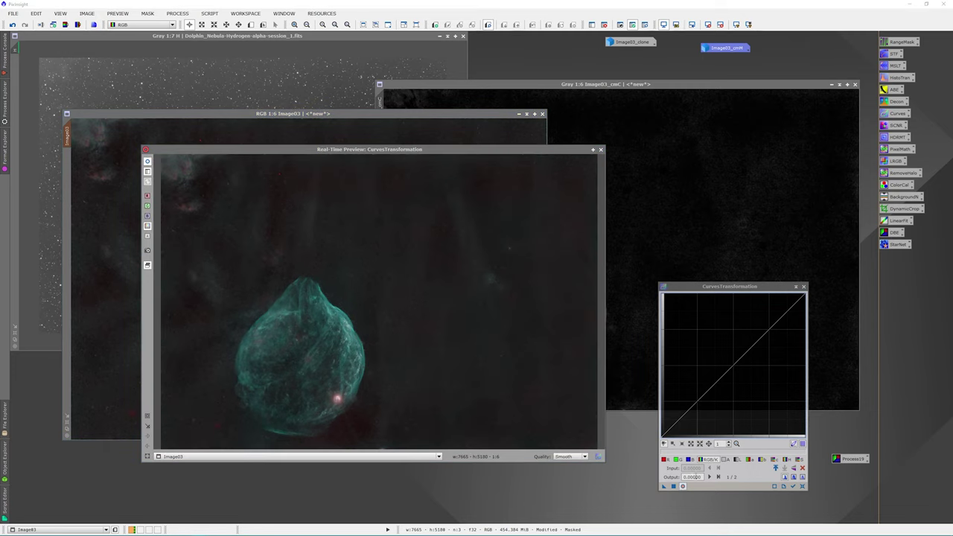
{"action": "left_click", "coordinate": [690, 459]}
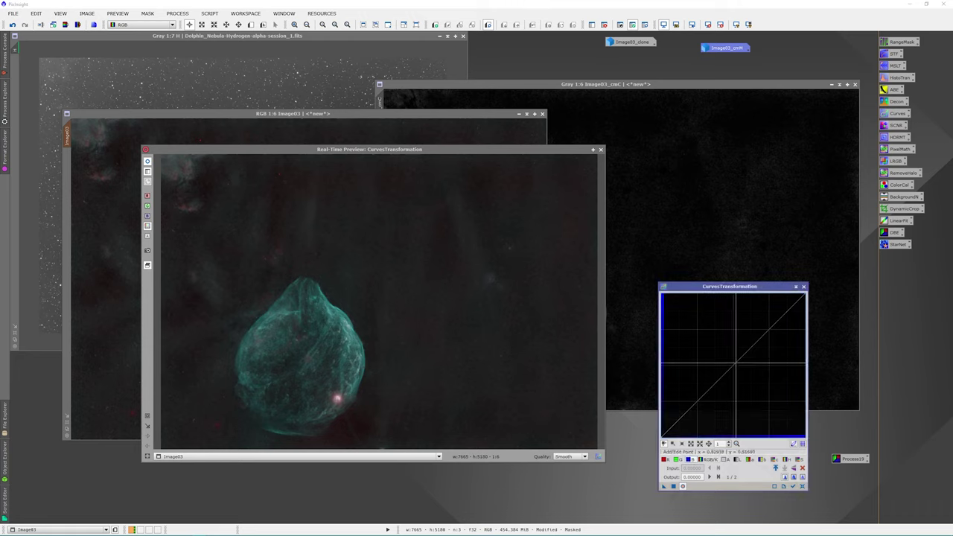
{"action": "left_click", "coordinate": [732, 365]}
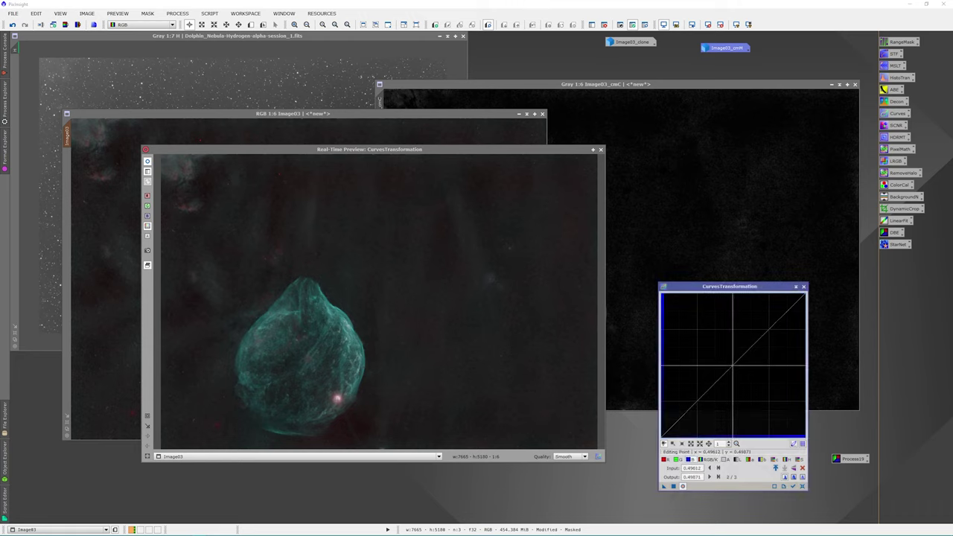
{"action": "left_click_drag", "start_coordinate": [732, 365], "coordinate": [725, 355]}
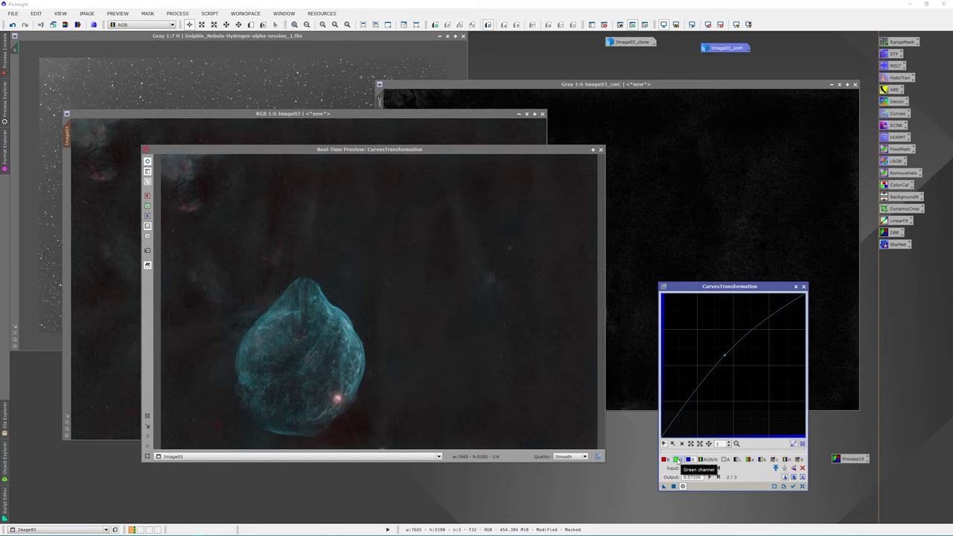
{"action": "left_click", "coordinate": [679, 460]}
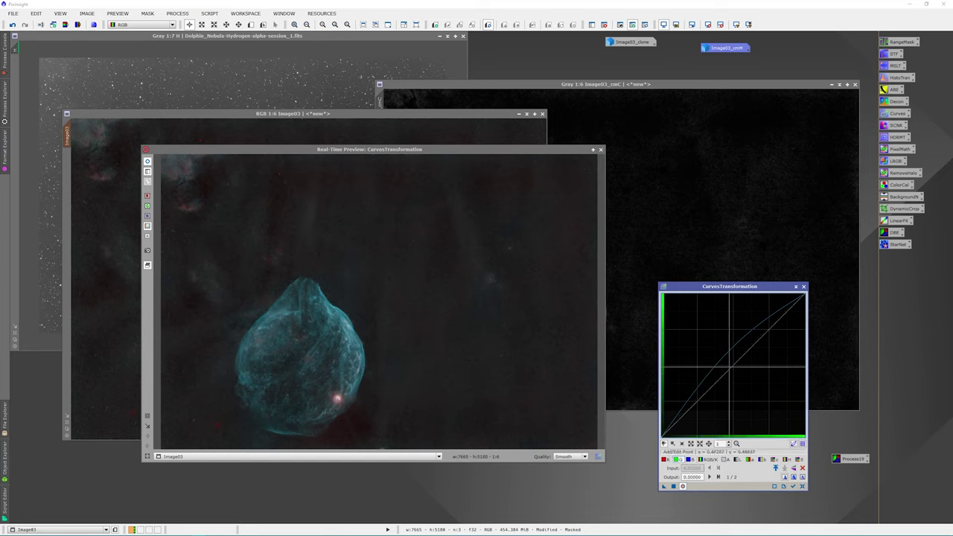
{"action": "left_click_drag", "start_coordinate": [731, 366], "coordinate": [737, 375]}
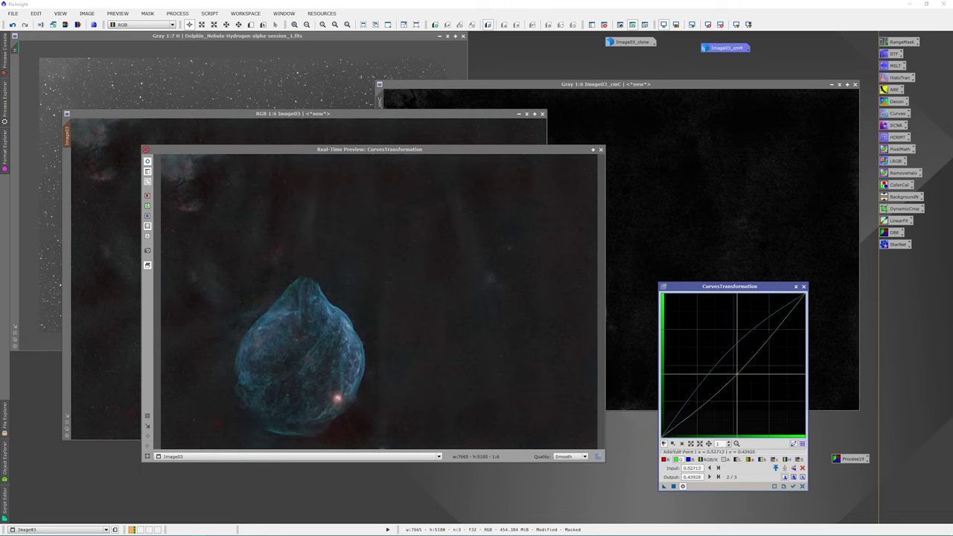
Step: Raise the red channel curve's midpoint up-left, apply it to Image03, then reset the curve to linear
{"action": "left_click", "coordinate": [664, 459]}
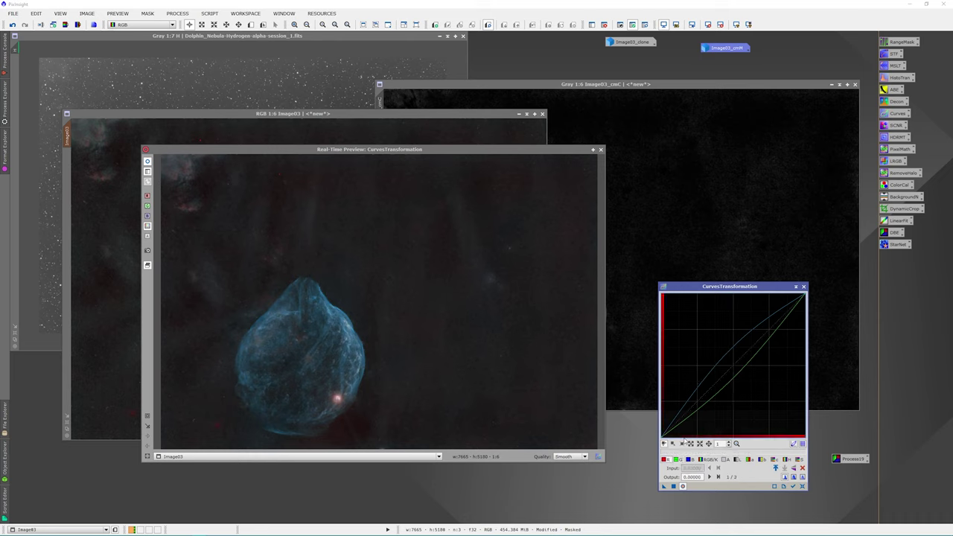
{"action": "left_click_drag", "start_coordinate": [724, 366], "coordinate": [724, 350]}
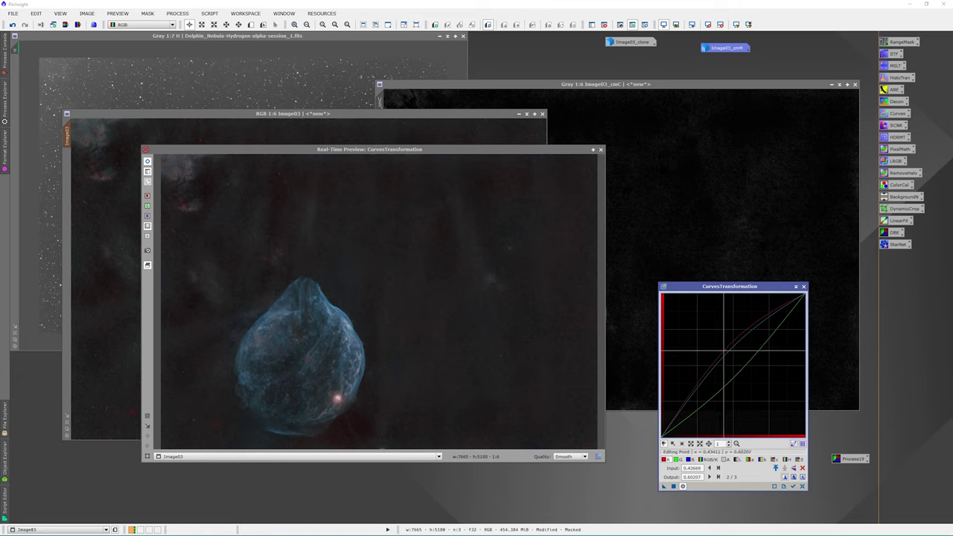
{"action": "left_click_drag", "start_coordinate": [724, 351], "coordinate": [714, 339]}
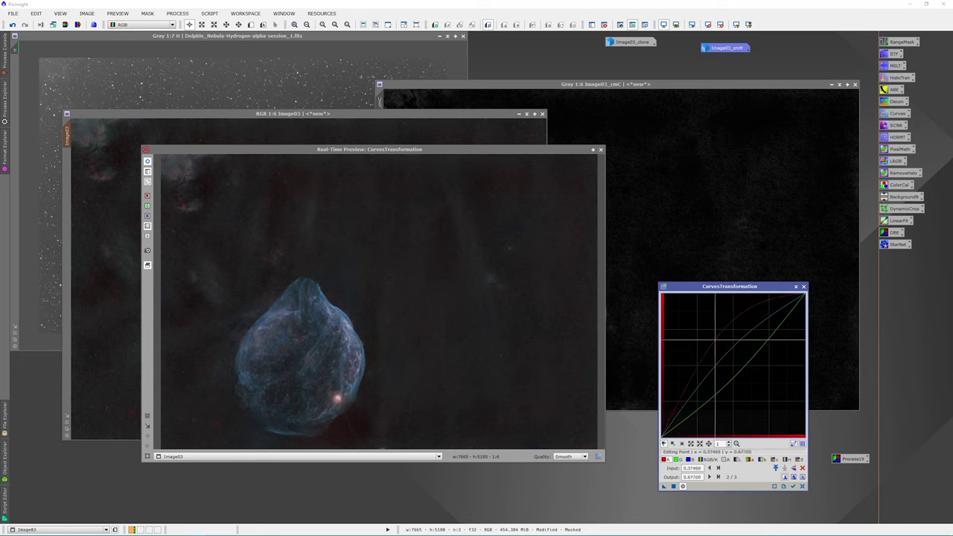
{"action": "left_click_drag", "start_coordinate": [714, 339], "coordinate": [712, 337]}
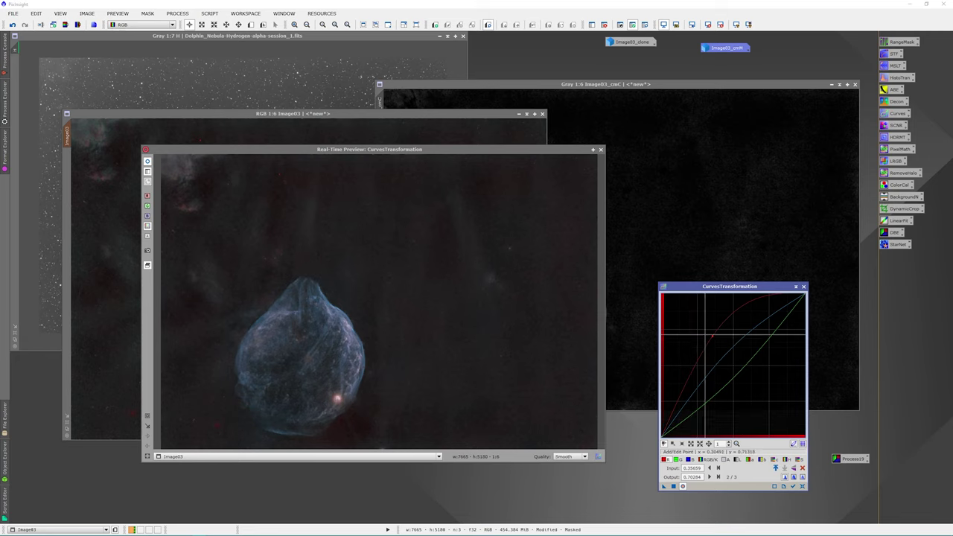
{"action": "left_click", "coordinate": [672, 487]}
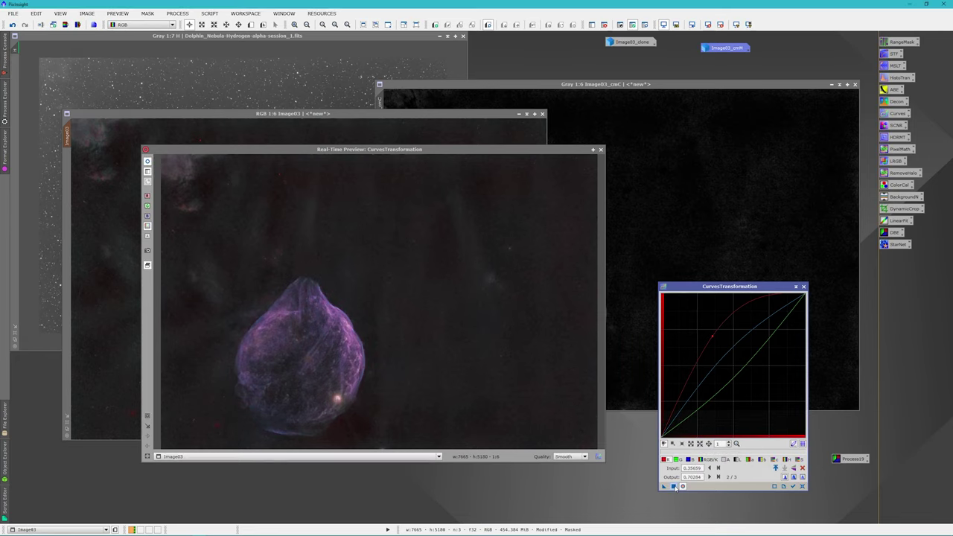
{"action": "left_click", "coordinate": [803, 487]}
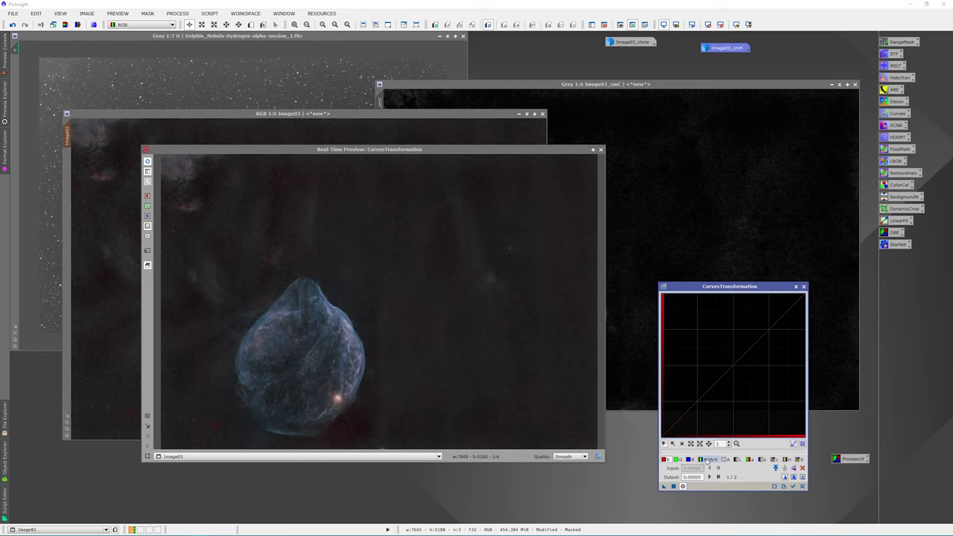
Step: Build an RGB/K S-curve with a raised highlight point and lowered shadow point, and apply it to Image03
{"action": "left_click", "coordinate": [707, 460]}
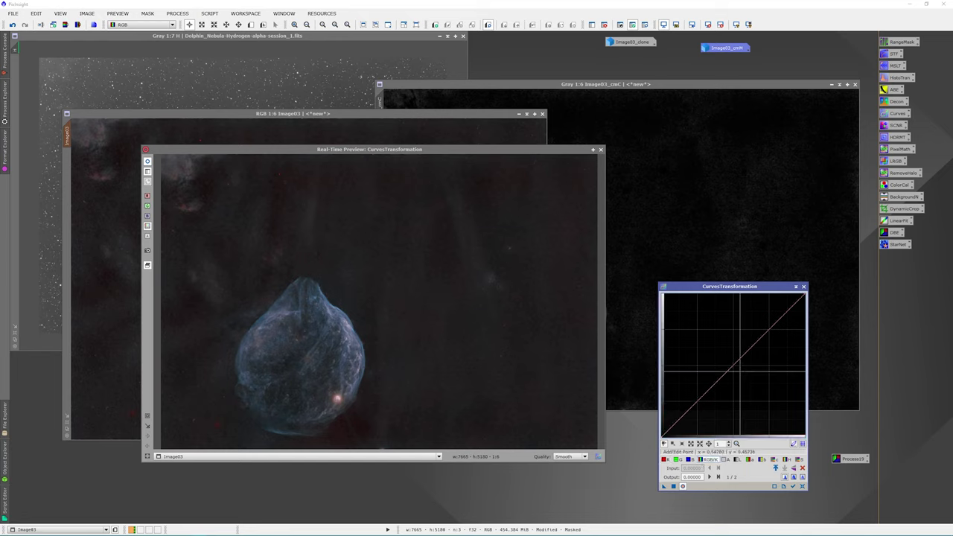
{"action": "left_click", "coordinate": [768, 330]}
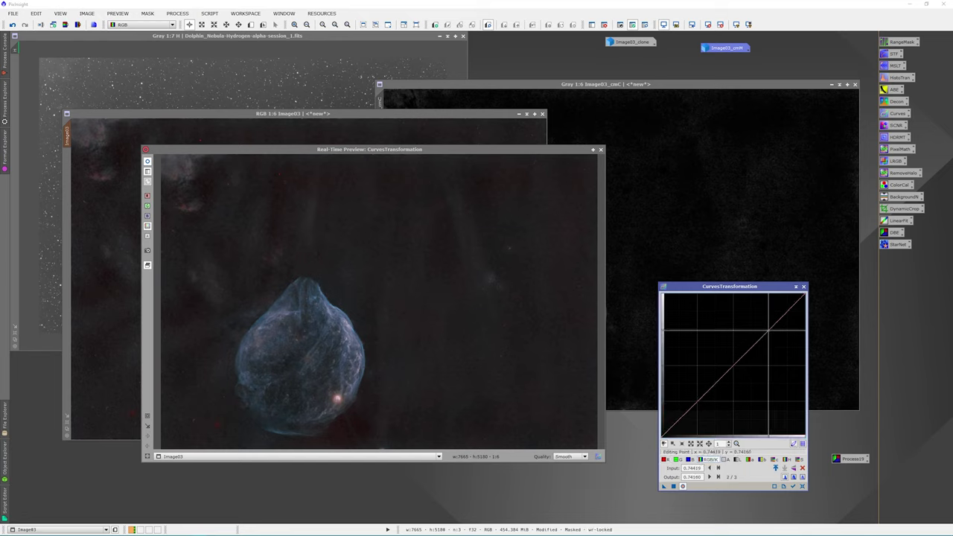
{"action": "left_click_drag", "start_coordinate": [769, 330], "coordinate": [761, 324]}
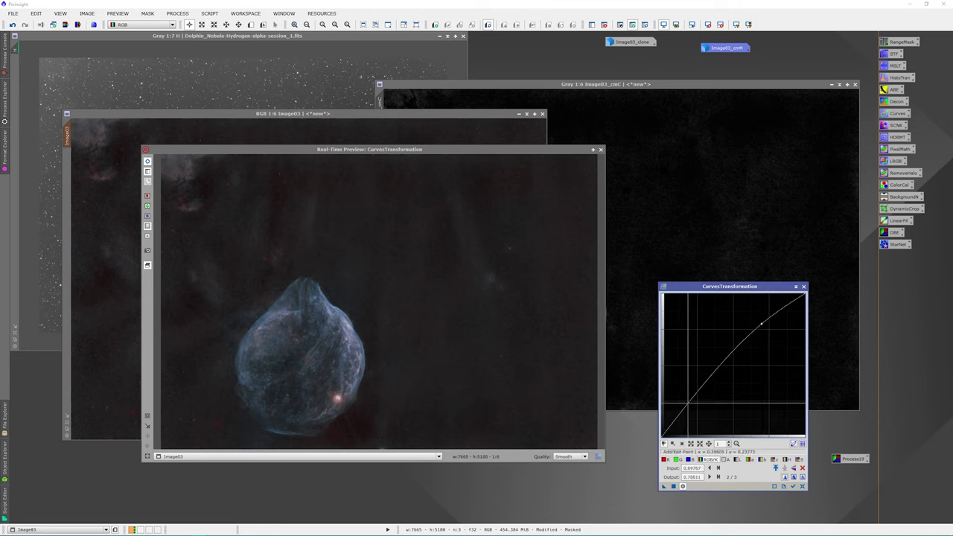
{"action": "left_click", "coordinate": [688, 403]}
{"action": "left_click_drag", "start_coordinate": [688, 403], "coordinate": [694, 409]}
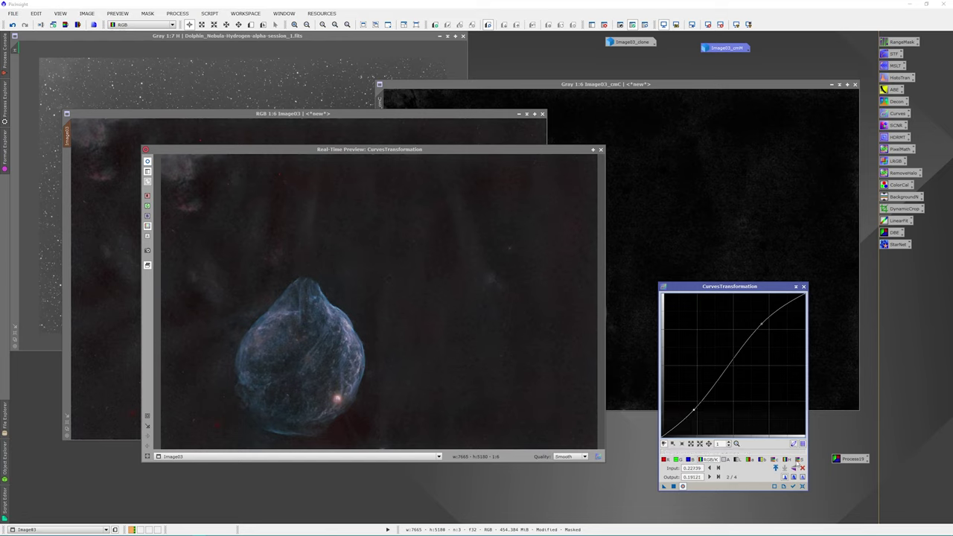
{"action": "left_click", "coordinate": [672, 486]}
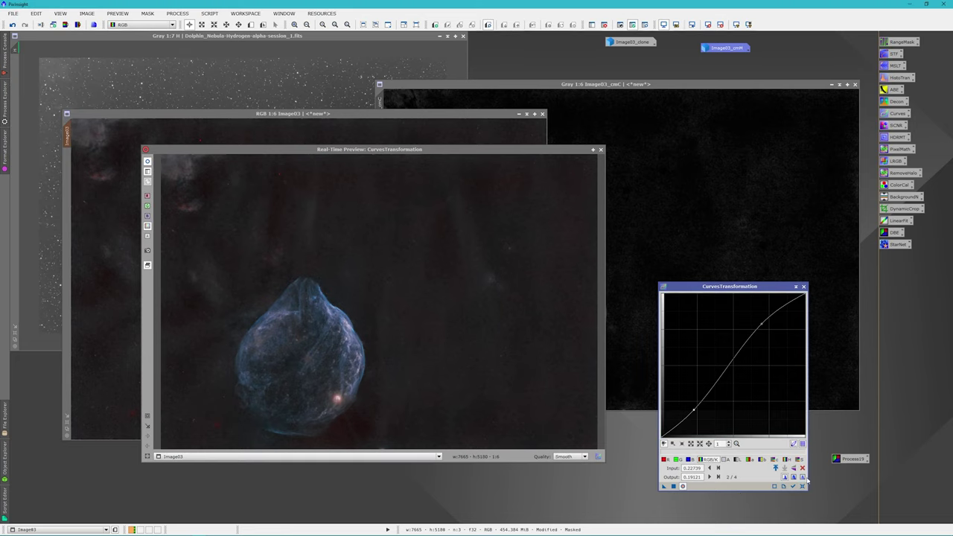
Step: Starting from a reset curve, bow the RGB/K curve upward, apply it to Image03, then reset it
{"action": "left_click", "coordinate": [802, 486]}
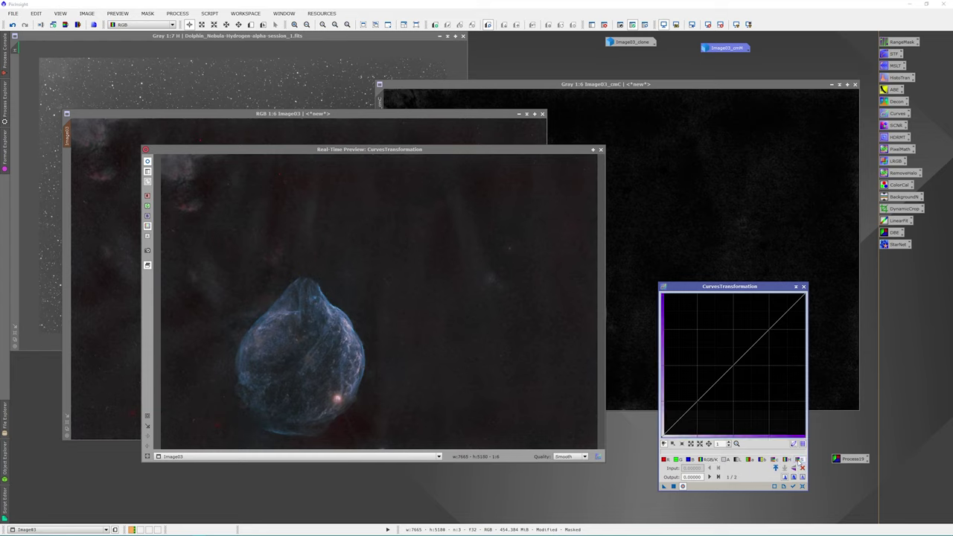
{"action": "left_click", "coordinate": [767, 326]}
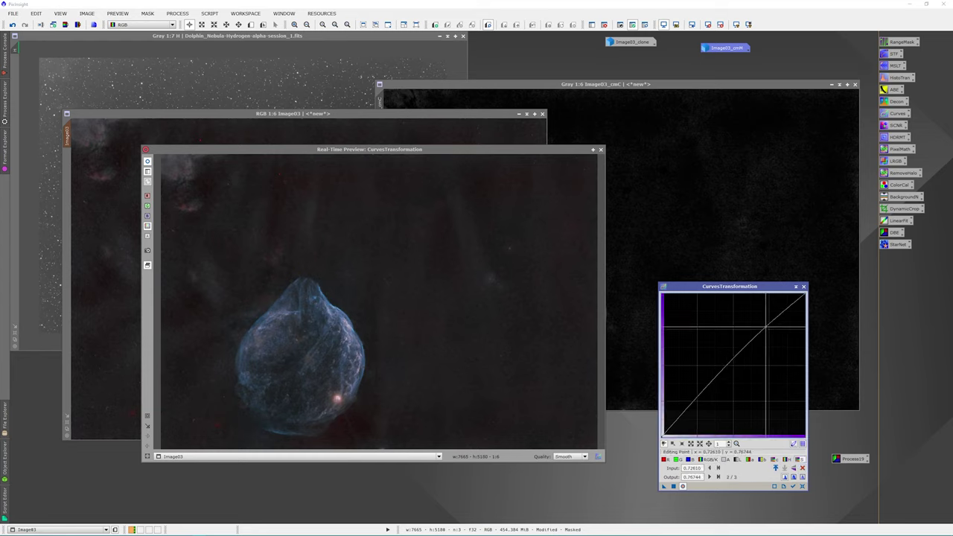
{"action": "left_click_drag", "start_coordinate": [766, 326], "coordinate": [748, 313]}
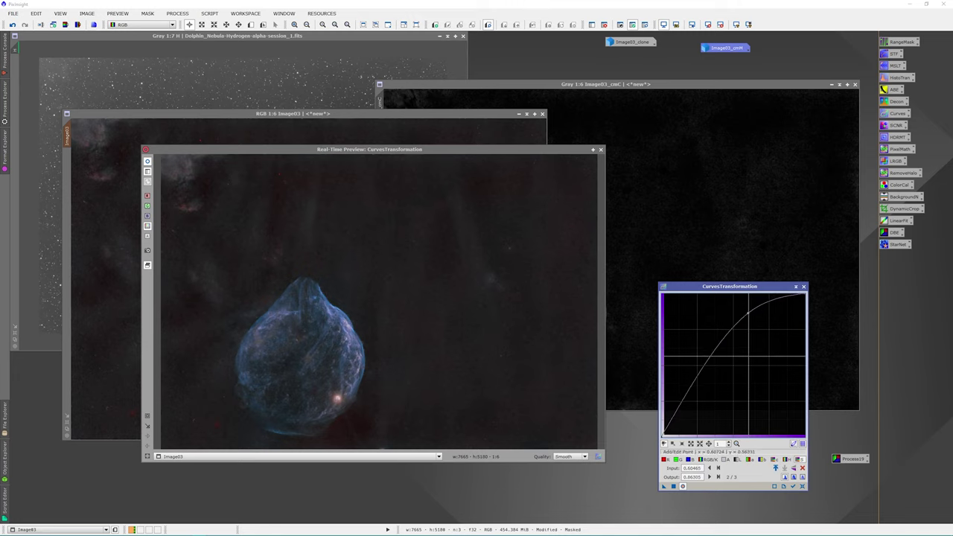
{"action": "left_click", "coordinate": [674, 486]}
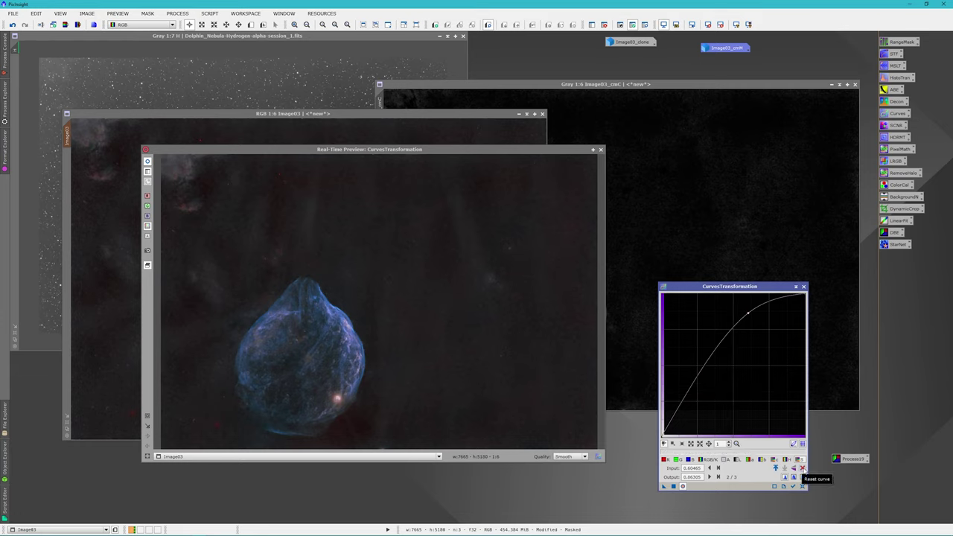
{"action": "left_click", "coordinate": [802, 468]}
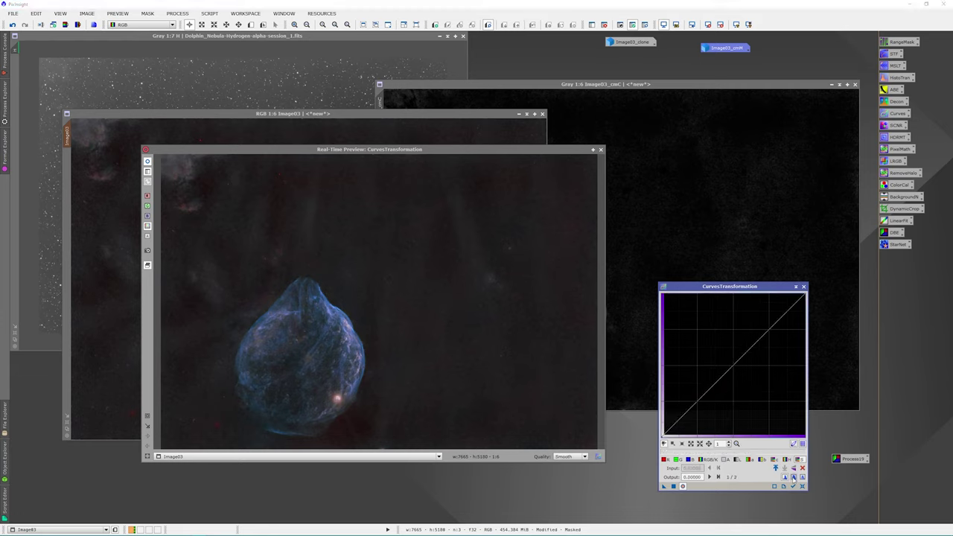
Step: Close Real-Time Preview and CurvesTransformation, iconize Image03_cmC, and shift Image03 slightly left
{"action": "left_click", "coordinate": [600, 149]}
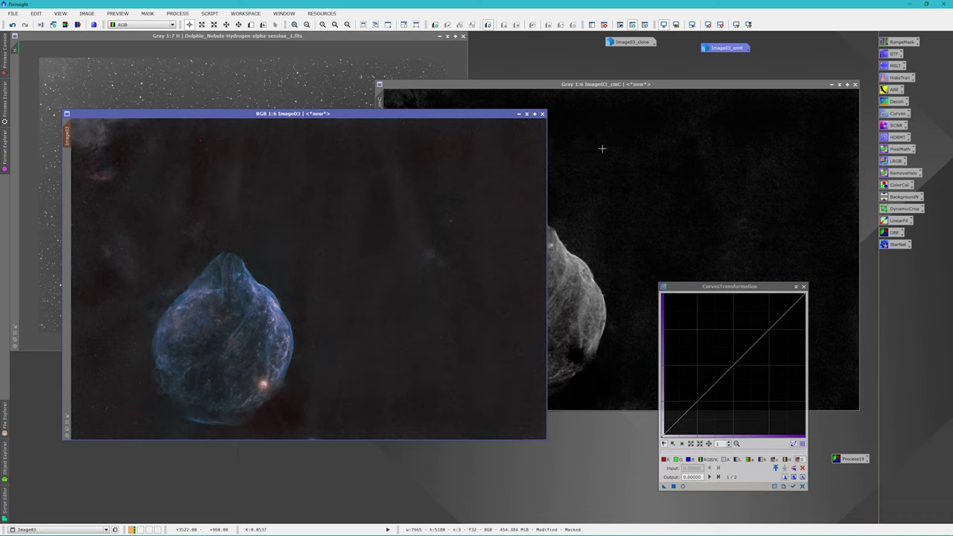
{"action": "left_click", "coordinate": [804, 287]}
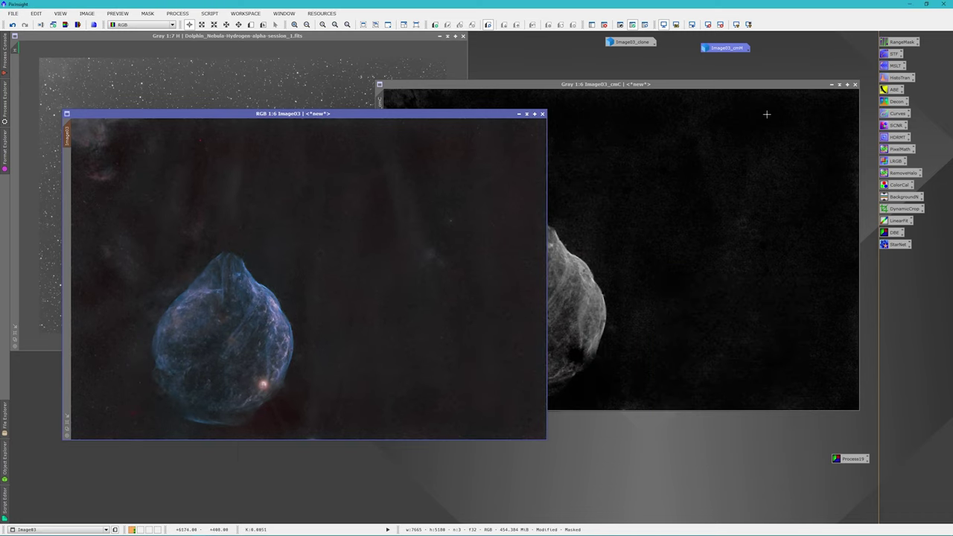
{"action": "left_click", "coordinate": [832, 84]}
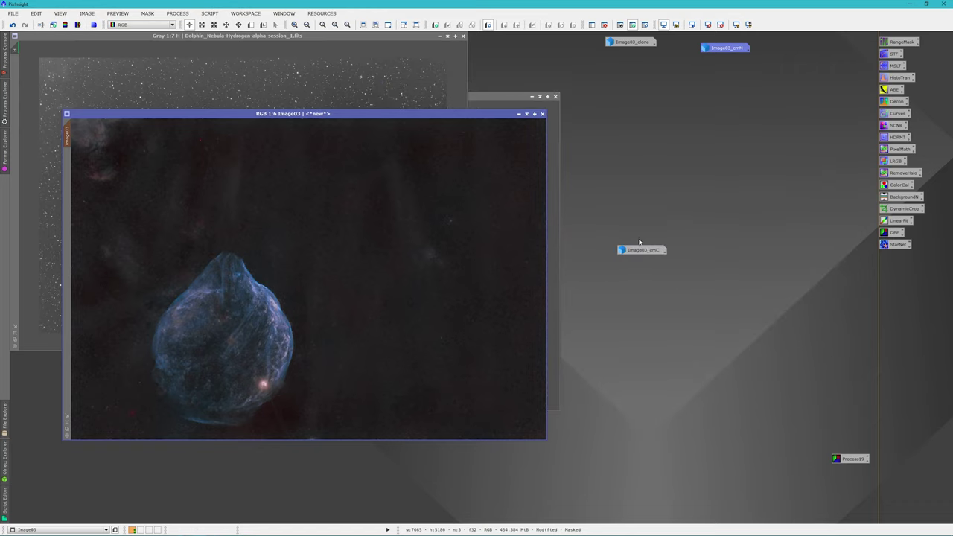
{"action": "left_click_drag", "start_coordinate": [649, 251], "coordinate": [575, 48]}
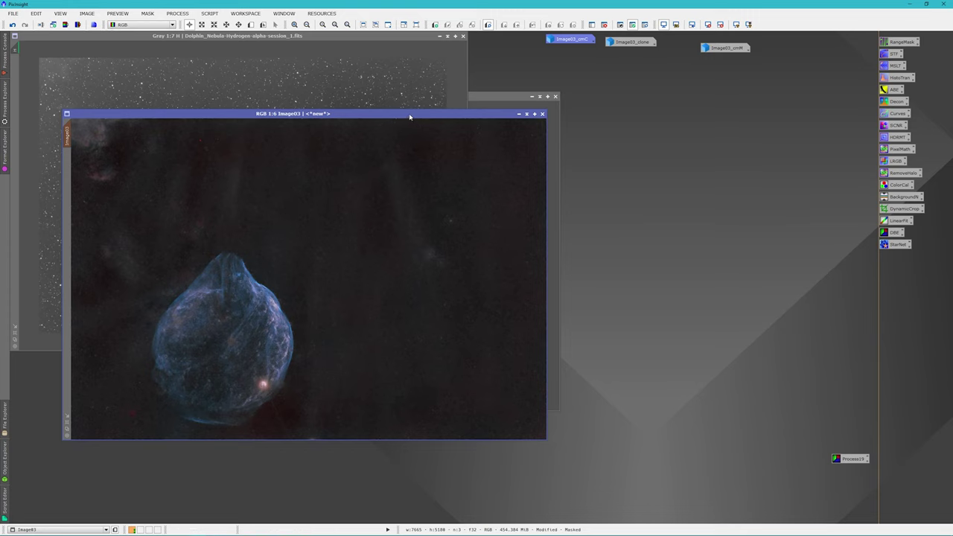
{"action": "left_click_drag", "start_coordinate": [408, 117], "coordinate": [367, 122]}
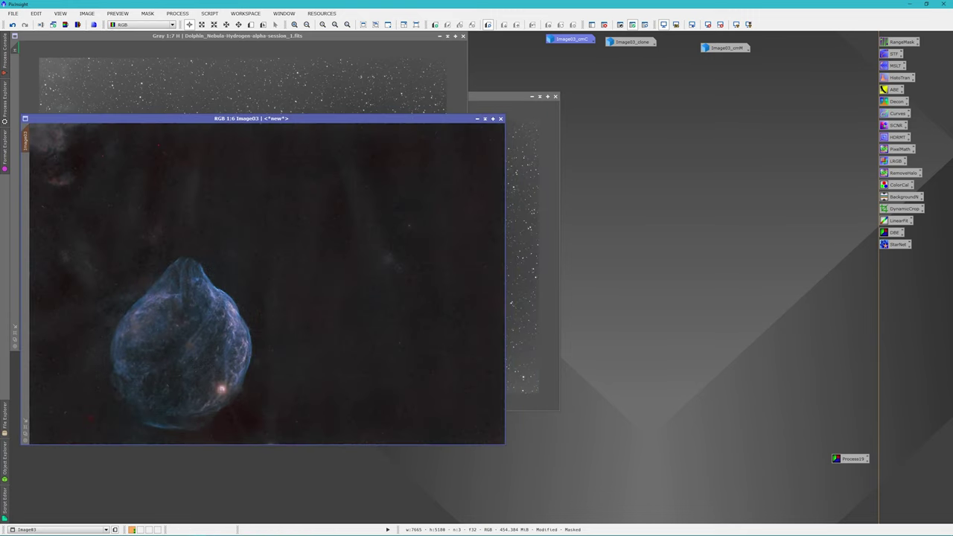
Step: Remove Image03's mask, iconize the H-alpha frame, and bring the Oxygen III frame forward
{"action": "left_click", "coordinate": [603, 25]}
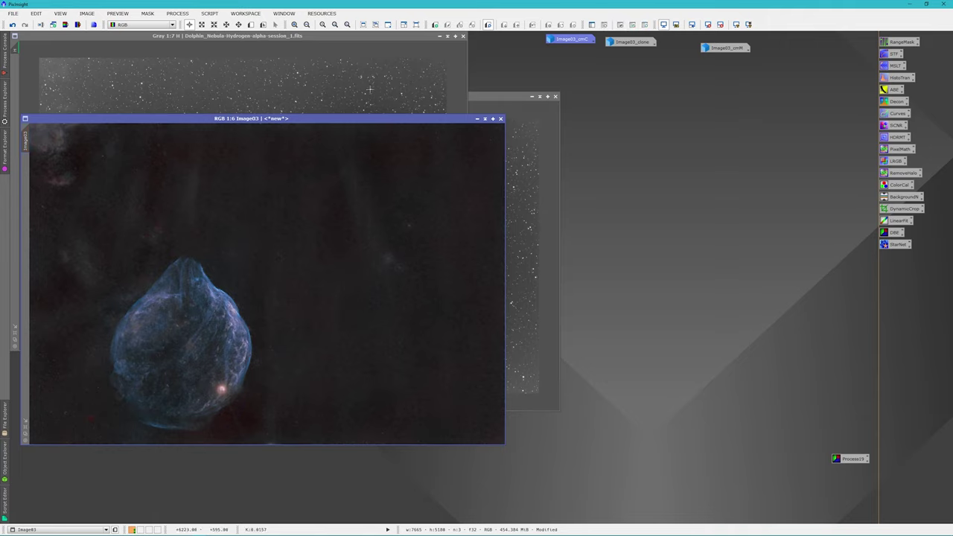
{"action": "left_click", "coordinate": [439, 38]}
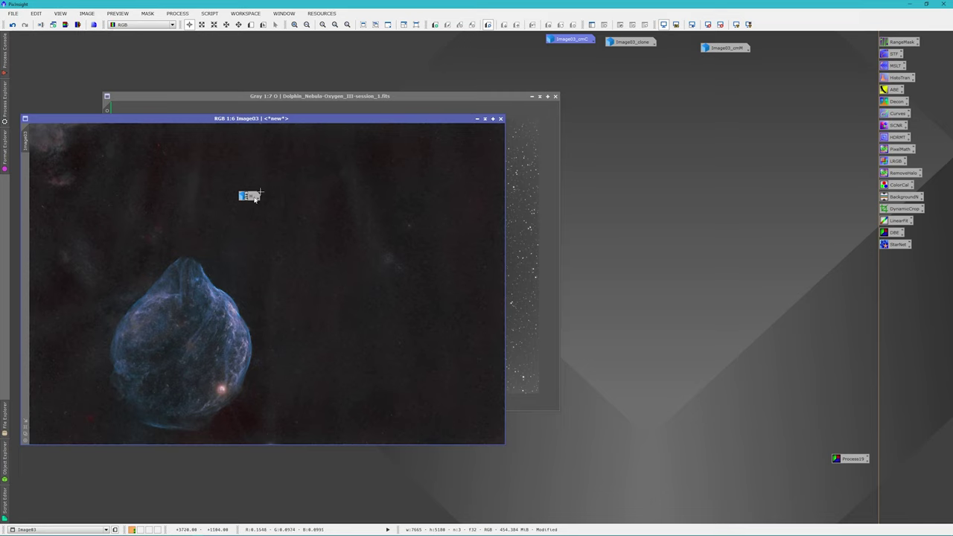
{"action": "left_click_drag", "start_coordinate": [253, 198], "coordinate": [40, 43]}
{"action": "left_click", "coordinate": [249, 98]}
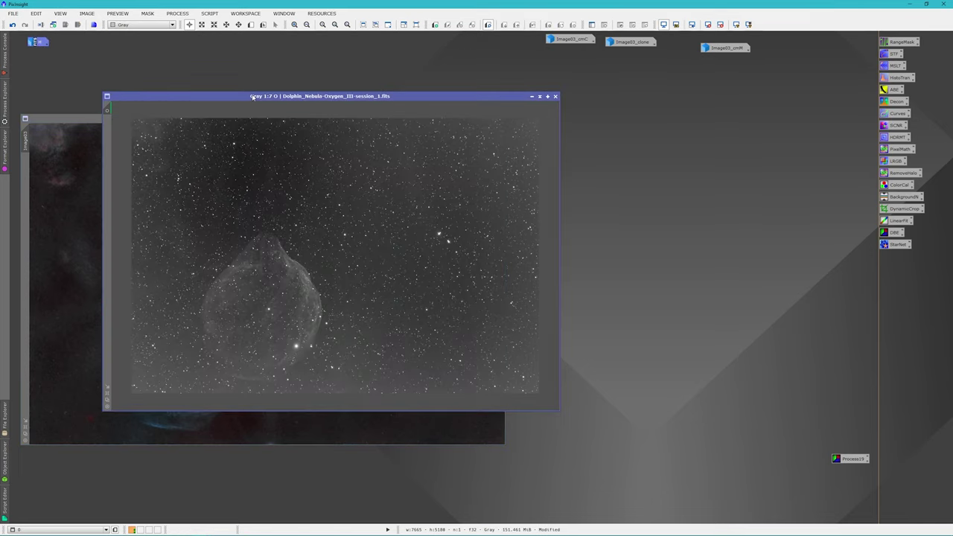
{"action": "left_click_drag", "start_coordinate": [252, 97], "coordinate": [269, 69]}
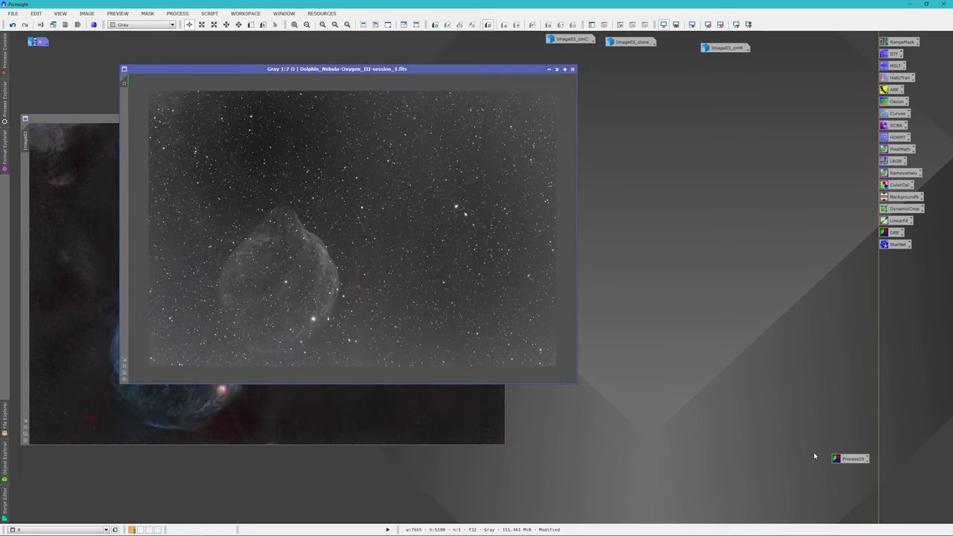
Step: Run the saved Process19 background extraction on the Oxygen III frame, end the session, and re-stretch the display
{"action": "double_click", "coordinate": [845, 459]}
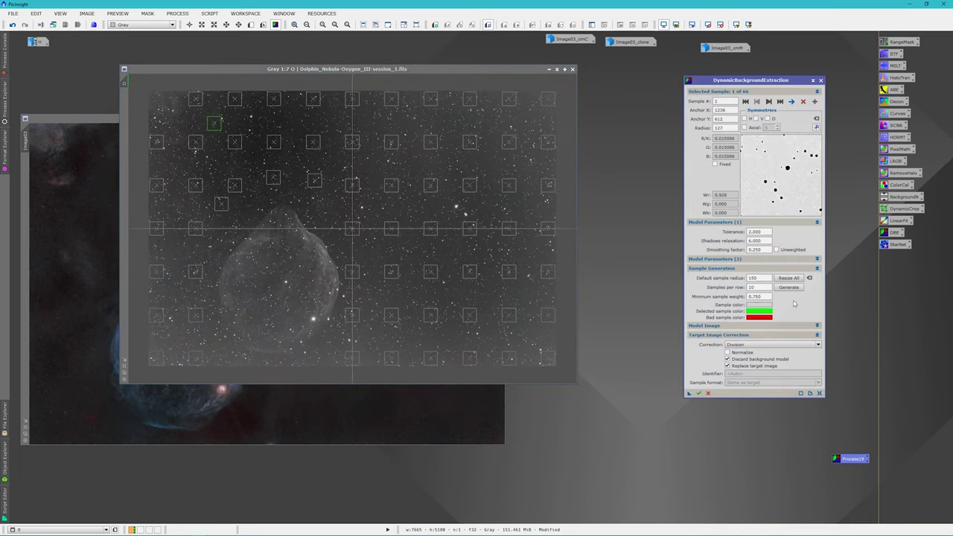
{"action": "left_click", "coordinate": [698, 393]}
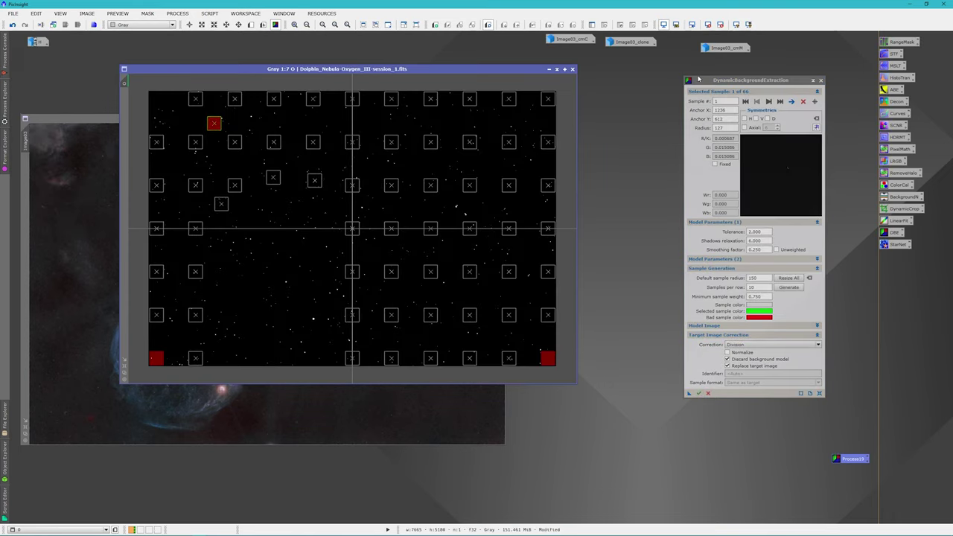
{"action": "left_click", "coordinate": [820, 80]}
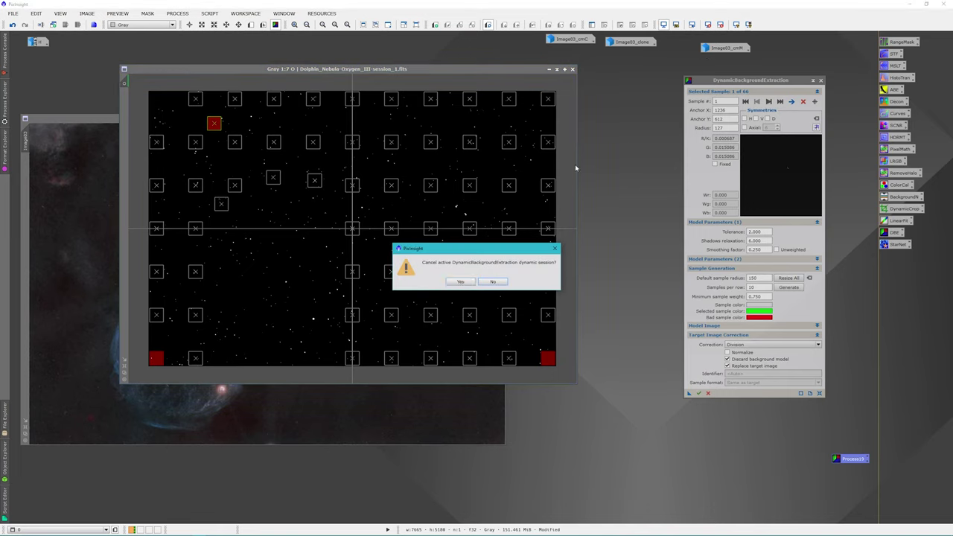
{"action": "left_click", "coordinate": [462, 281]}
{"action": "left_click", "coordinate": [708, 24]}
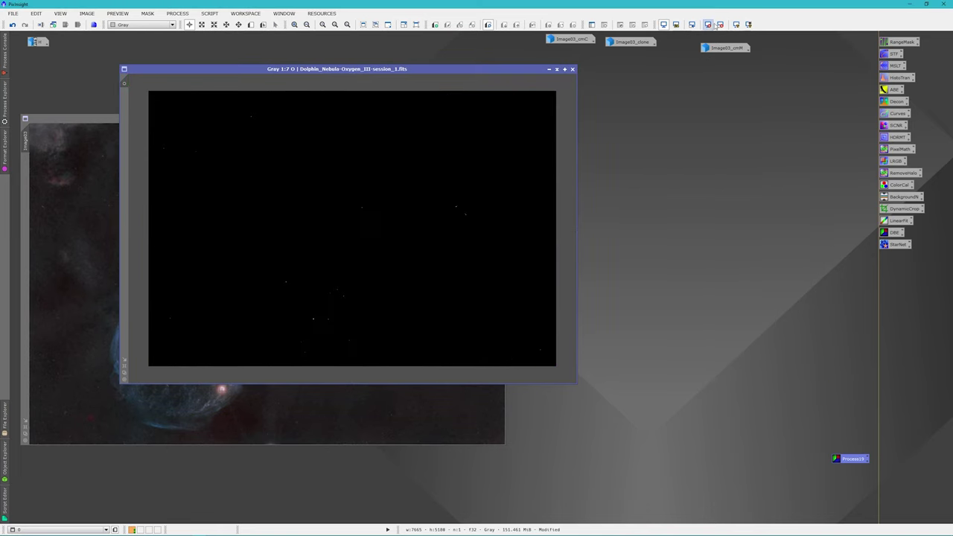
{"action": "left_click", "coordinate": [736, 25]}
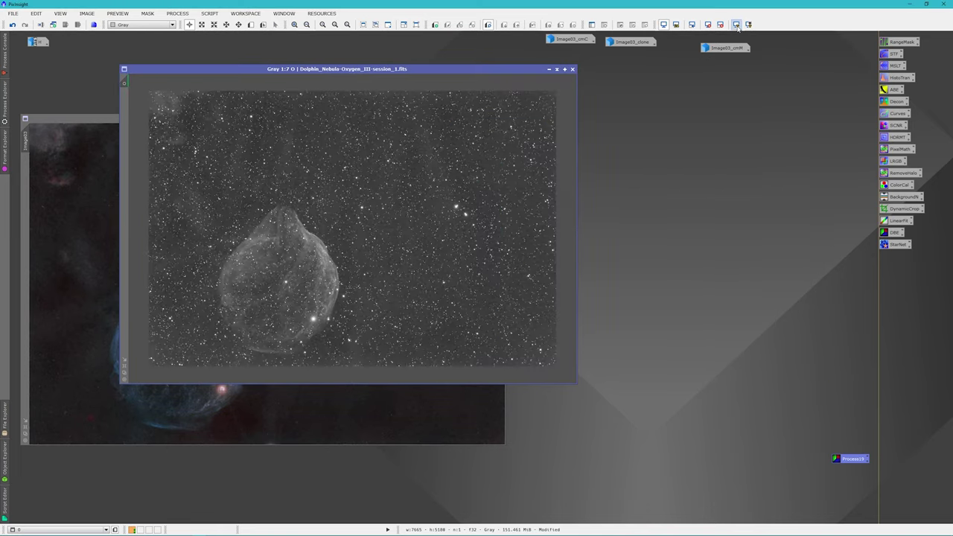
Step: Rerun the background extraction with Correction set to Subtraction, then cancel the session
{"action": "double_click", "coordinate": [852, 460]}
{"action": "left_click", "coordinate": [748, 344]}
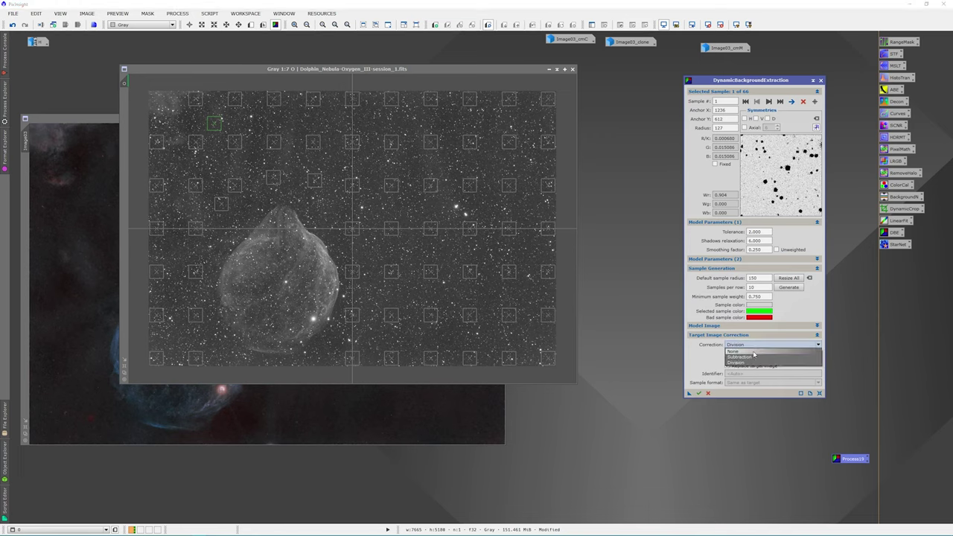
{"action": "left_click", "coordinate": [751, 358]}
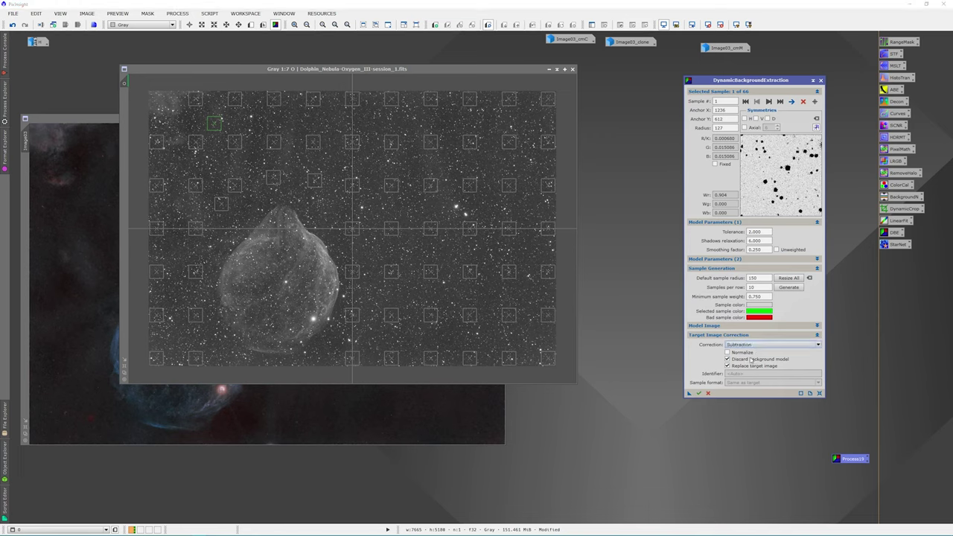
{"action": "left_click", "coordinate": [698, 393]}
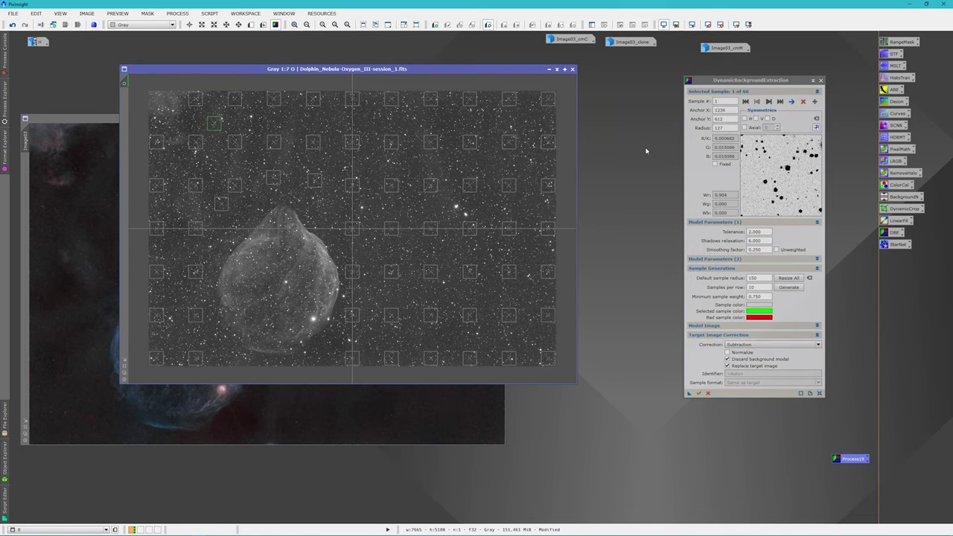
{"action": "left_click", "coordinate": [820, 80]}
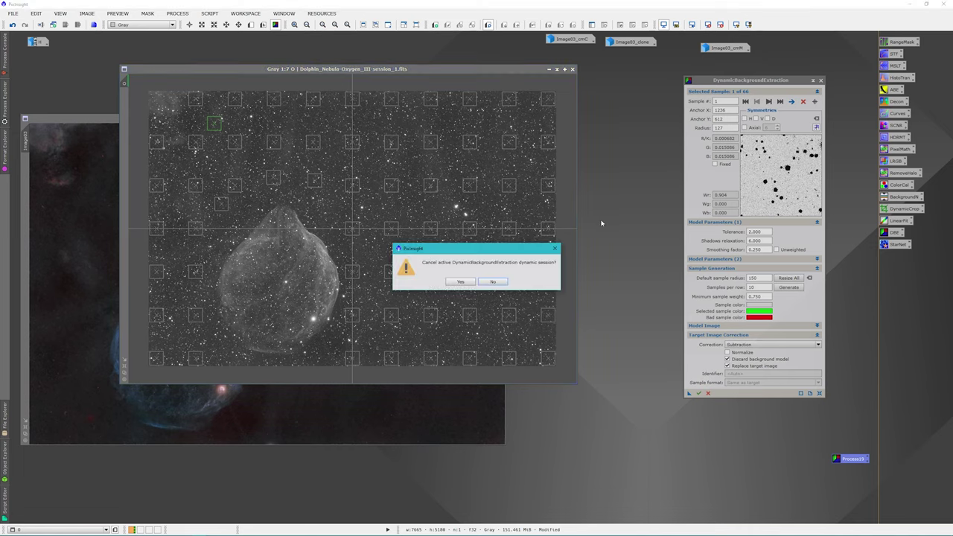
{"action": "left_click", "coordinate": [474, 281]}
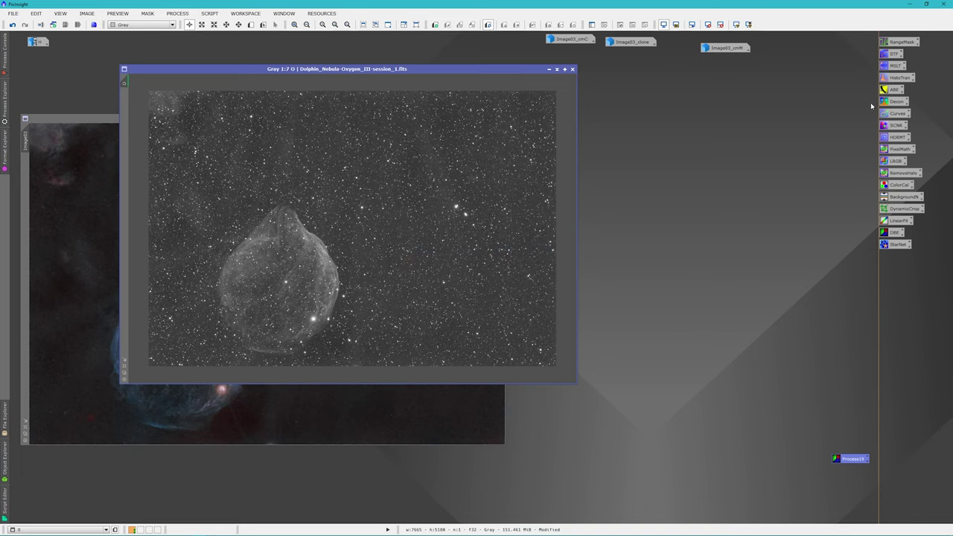
Step: Open MultiscaleLinearTransform and live-preview its linear mask on the unstretched Oxygen III frame
{"action": "left_click", "coordinate": [889, 67]}
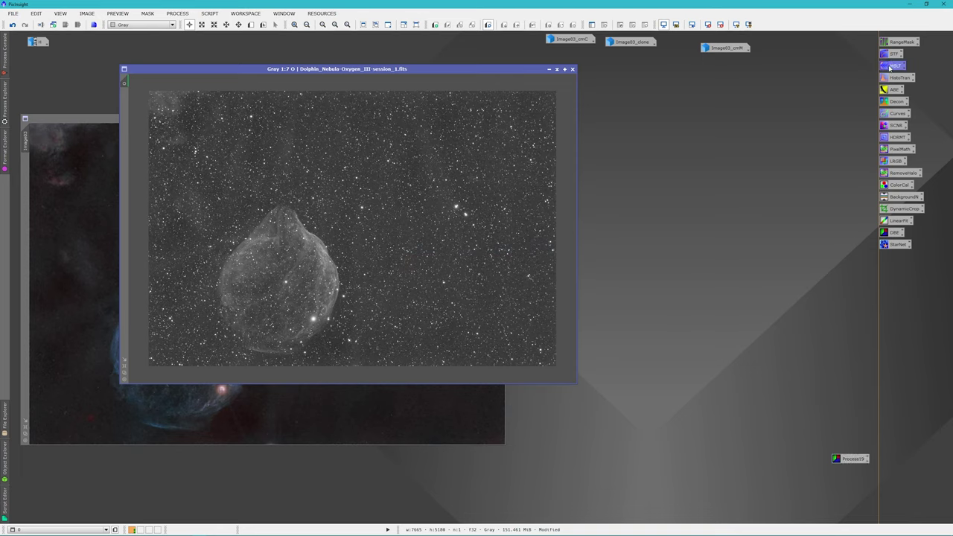
{"action": "double_click", "coordinate": [889, 67]}
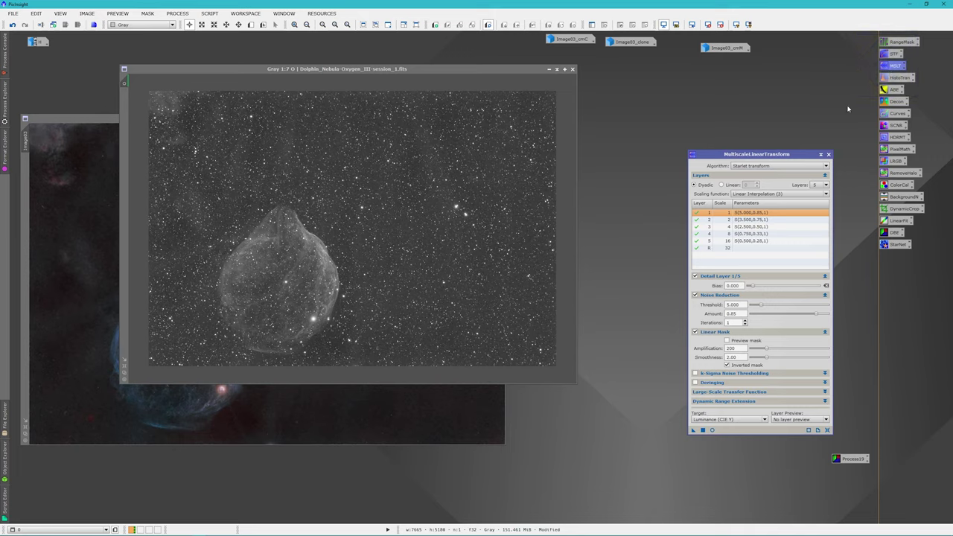
{"action": "left_click", "coordinate": [708, 24]}
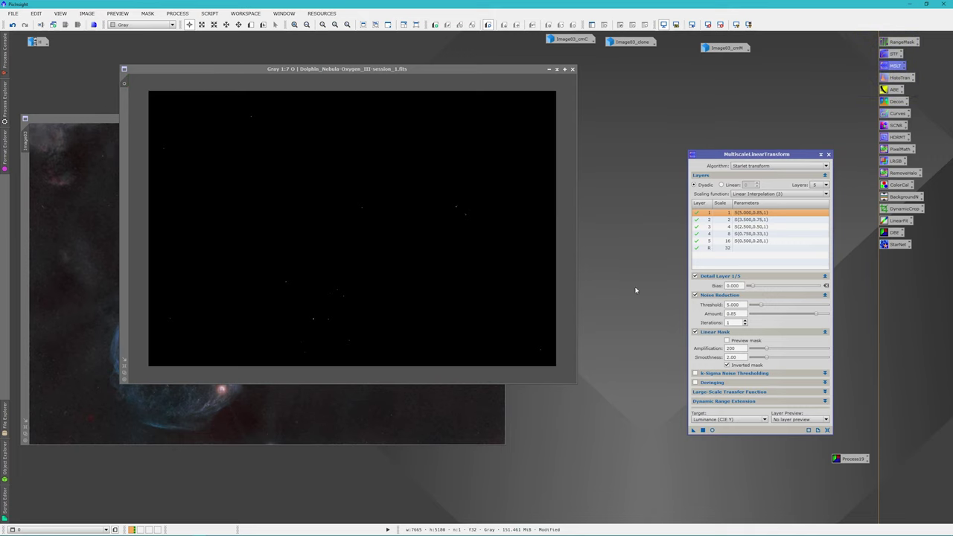
{"action": "left_click", "coordinate": [727, 341]}
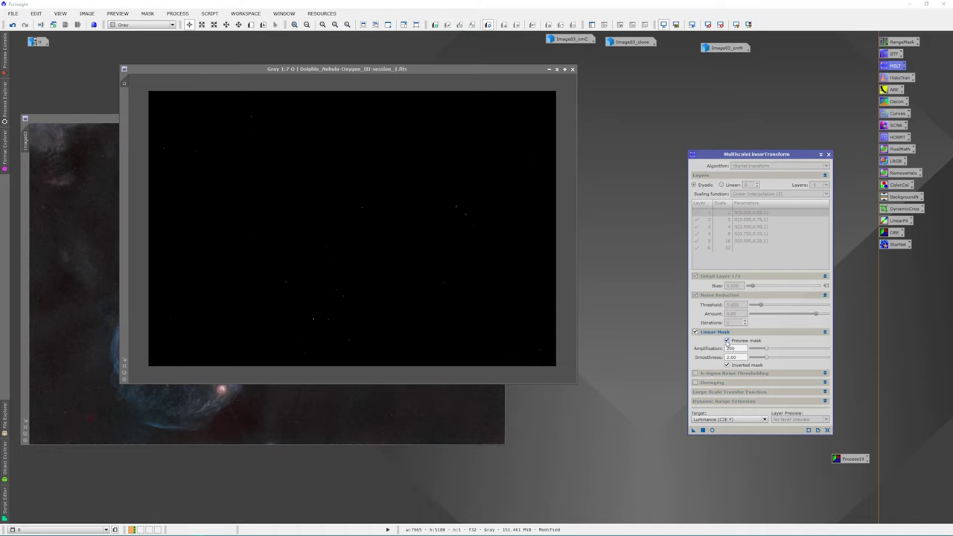
{"action": "left_click", "coordinate": [712, 430]}
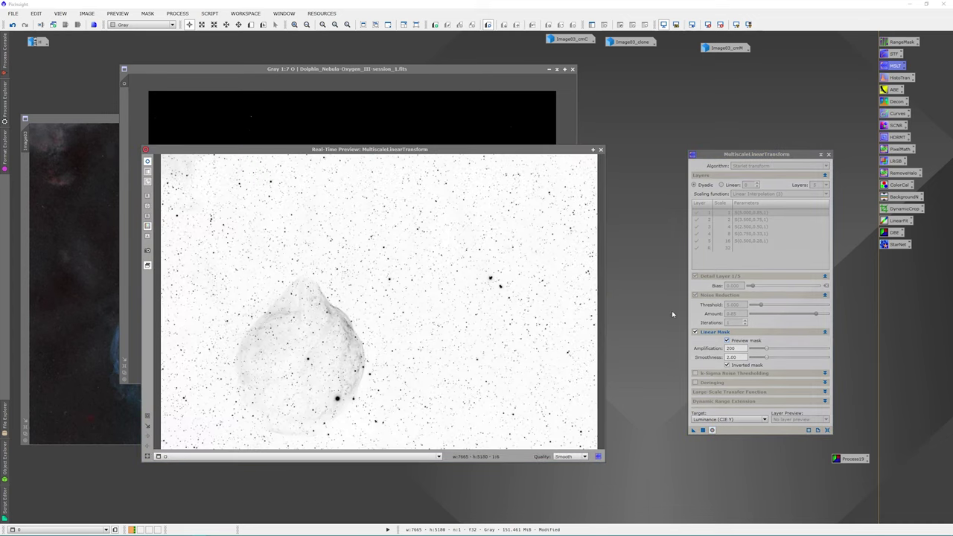
Step: Set mask amplification to 300, turn off the mask preview, and apply the noise reduction to the Oxygen III frame
{"action": "left_click", "coordinate": [736, 348]}
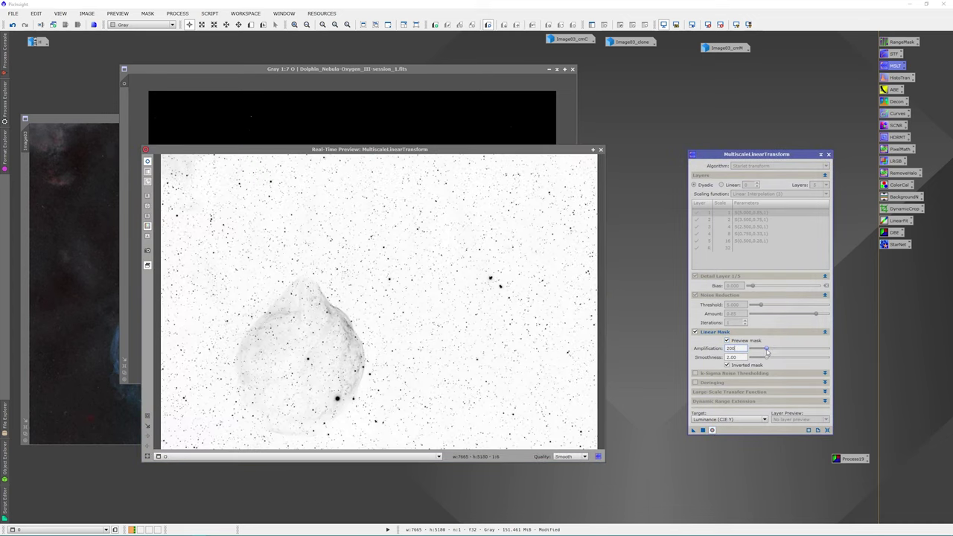
{"action": "left_click_drag", "start_coordinate": [767, 350], "coordinate": [779, 350]}
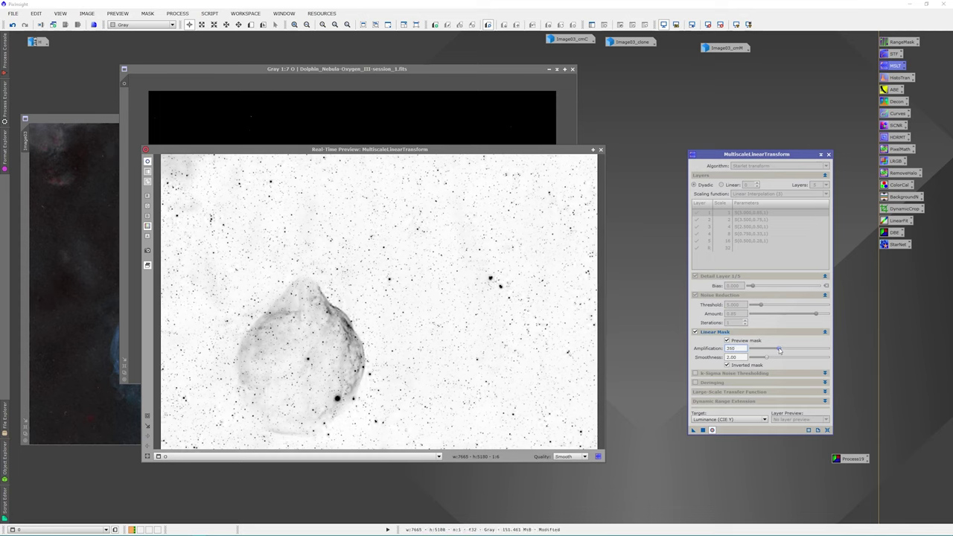
{"action": "left_click_drag", "start_coordinate": [779, 350], "coordinate": [775, 351]}
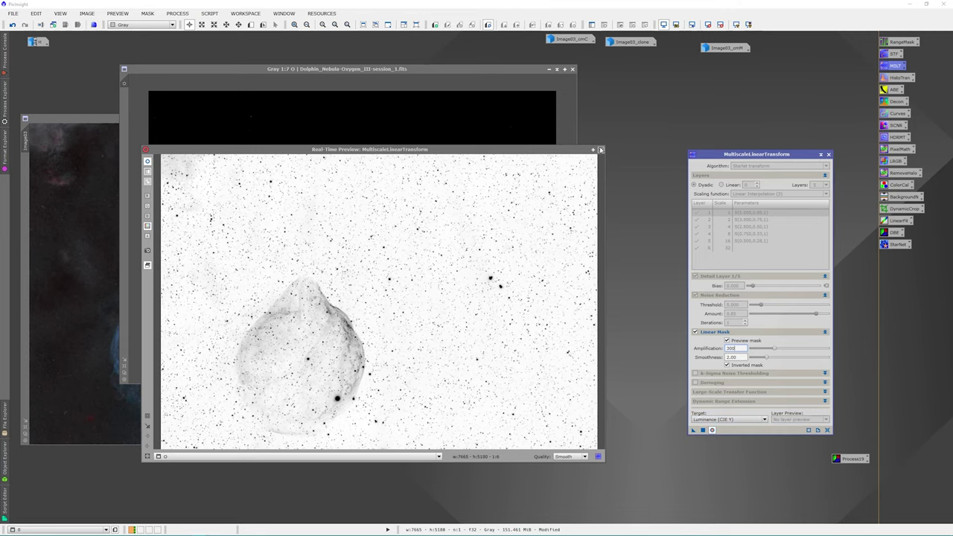
{"action": "left_click", "coordinate": [601, 150]}
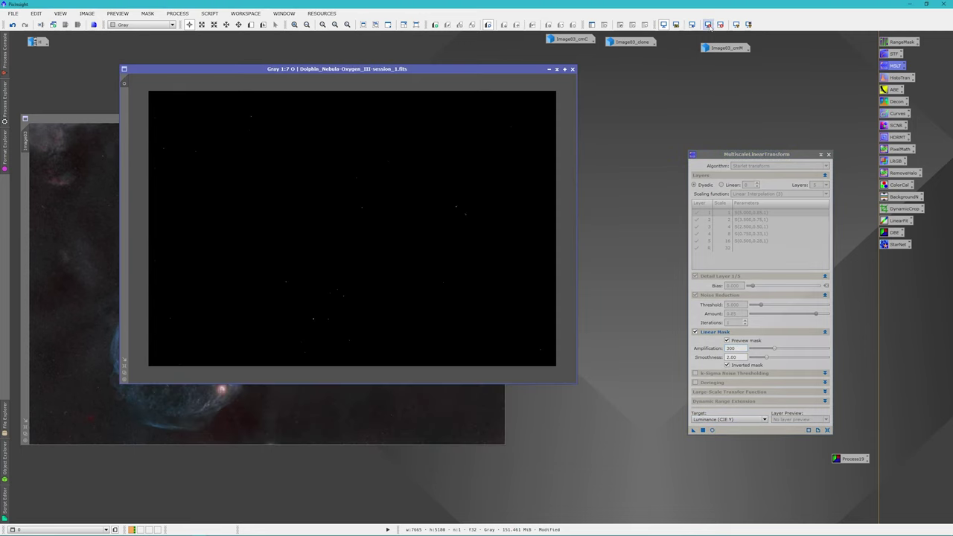
{"action": "left_click", "coordinate": [735, 25]}
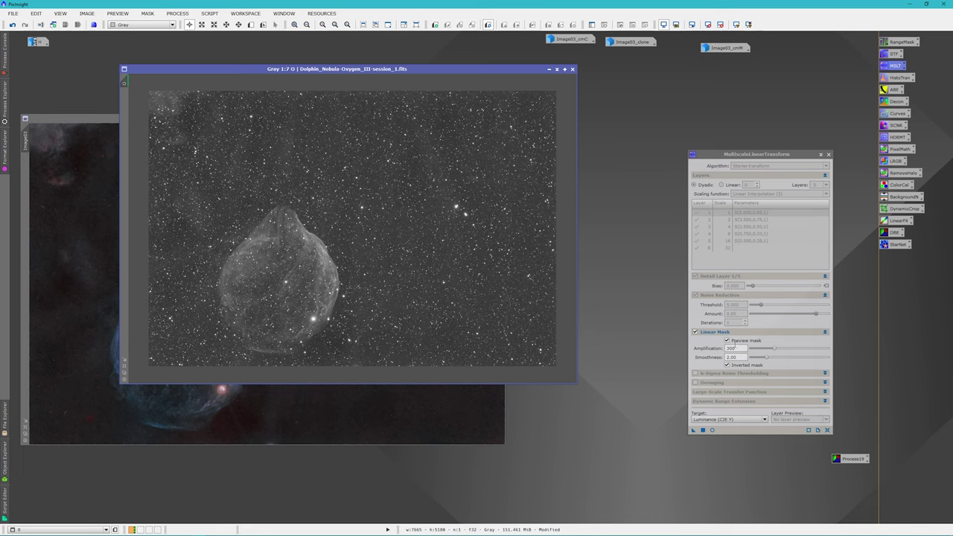
{"action": "left_click", "coordinate": [726, 341]}
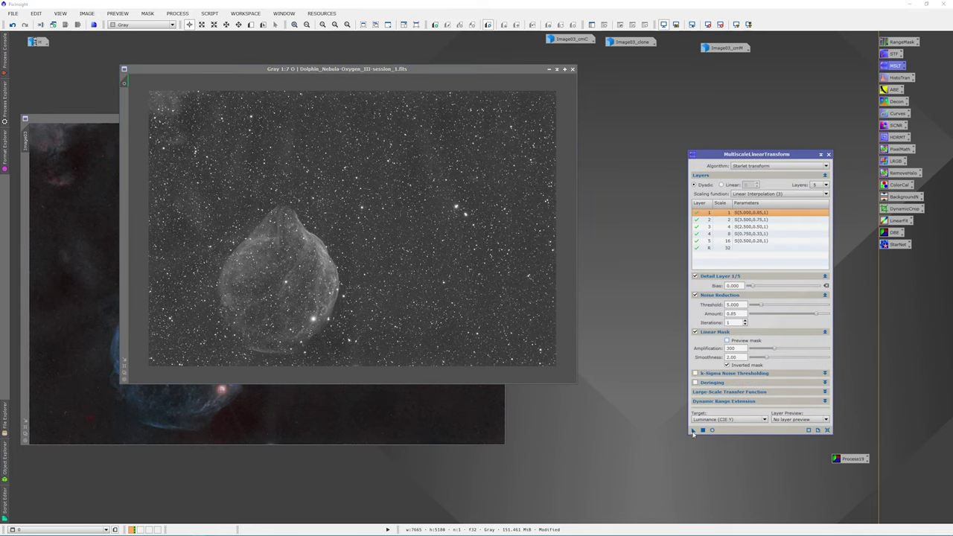
{"action": "left_click_drag", "start_coordinate": [691, 430], "coordinate": [436, 320]}
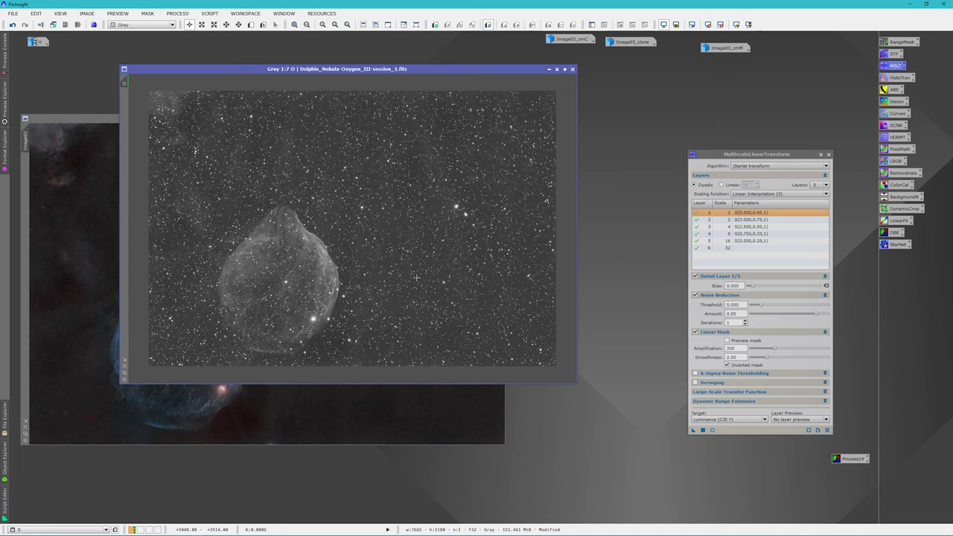
Step: Close MultiscaleLinearTransform and clear the O frame's screen stretch, bringing up HistogramTransformation
{"action": "left_click", "coordinate": [828, 154]}
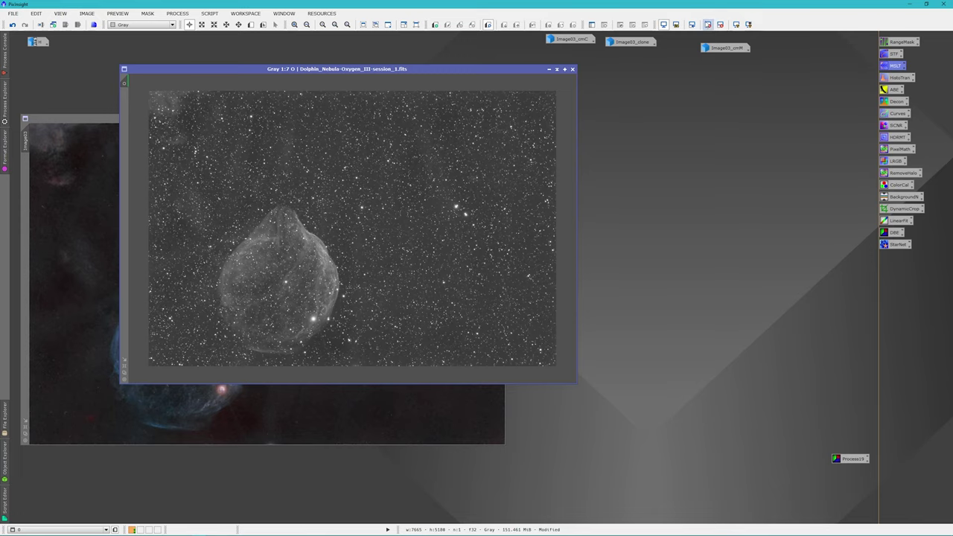
{"action": "left_click", "coordinate": [708, 25]}
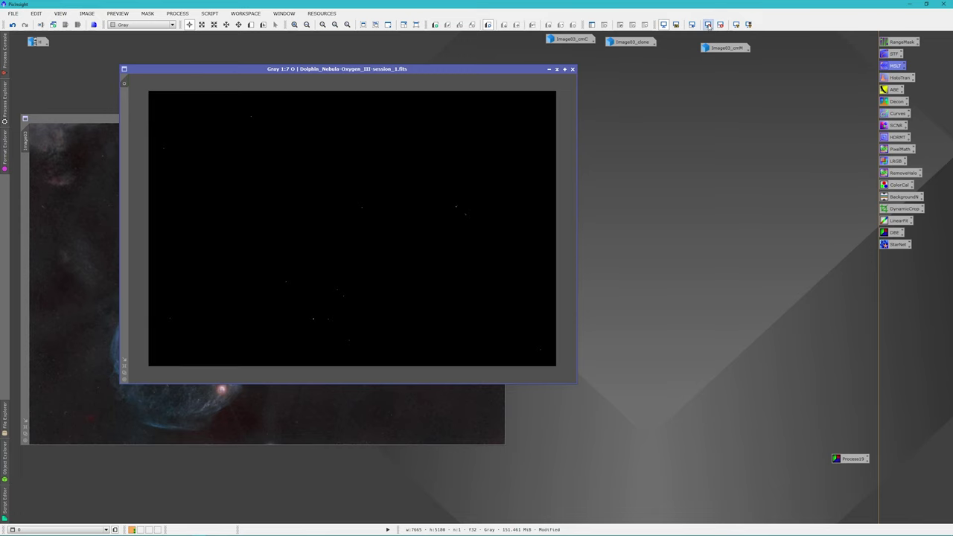
{"action": "double_click", "coordinate": [898, 78]}
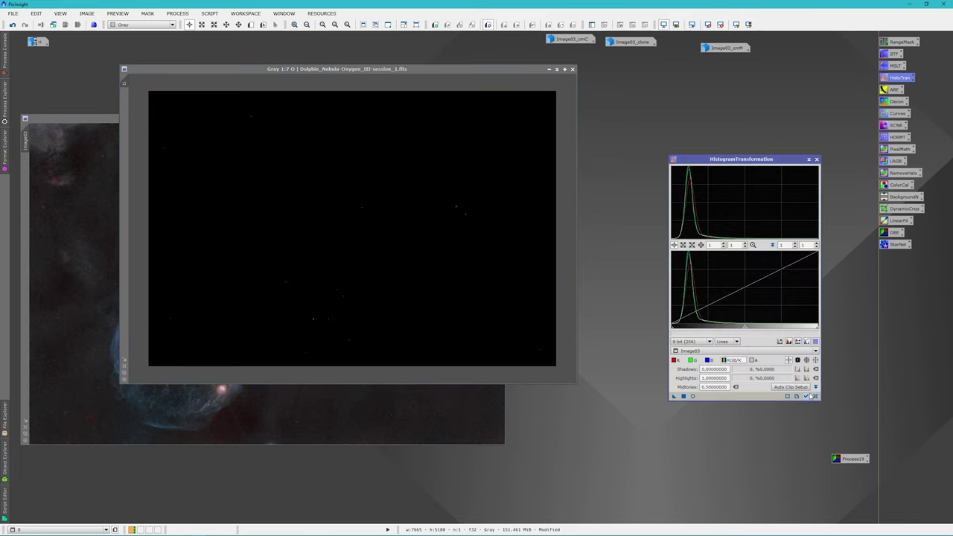
Step: Live-preview a histogram stretch with midtones pulled far down, apply it to the O frame, and reset
{"action": "left_click", "coordinate": [692, 396]}
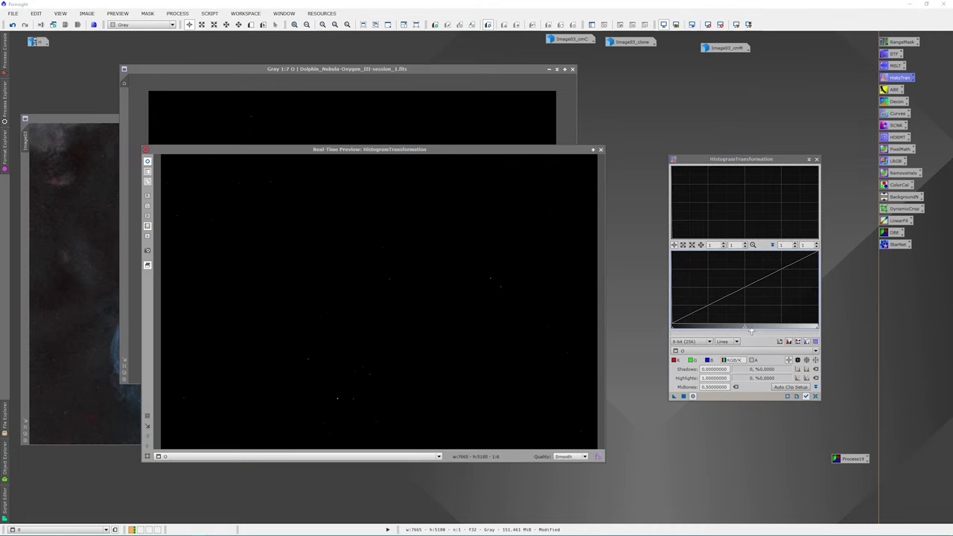
{"action": "left_click_drag", "start_coordinate": [745, 328], "coordinate": [673, 328]}
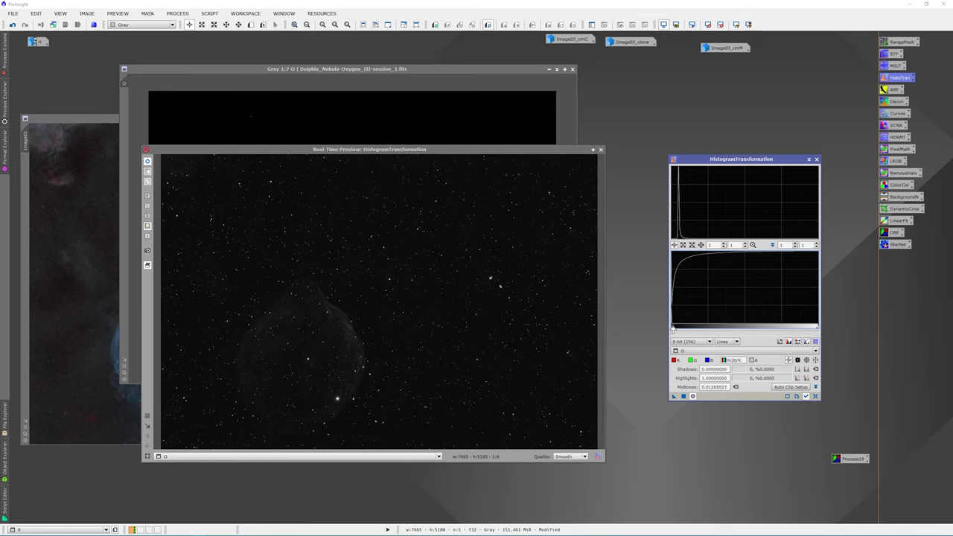
{"action": "left_click_drag", "start_coordinate": [672, 329], "coordinate": [672, 329]}
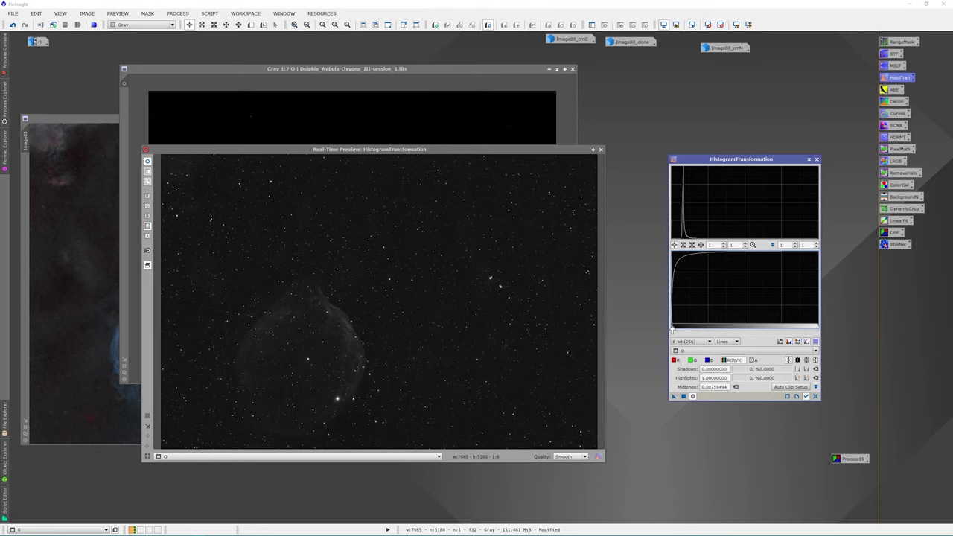
{"action": "left_click_drag", "start_coordinate": [671, 329], "coordinate": [671, 329]}
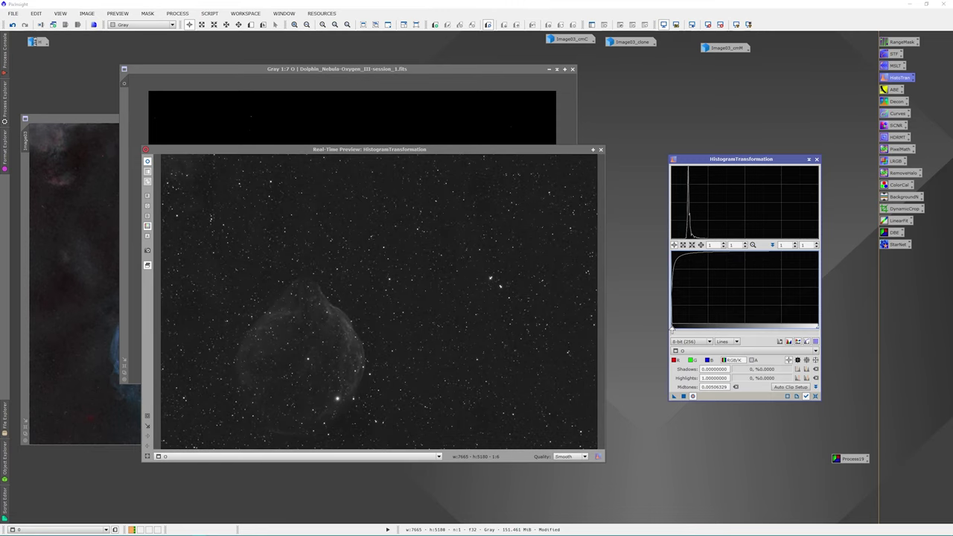
{"action": "left_click", "coordinate": [683, 396]}
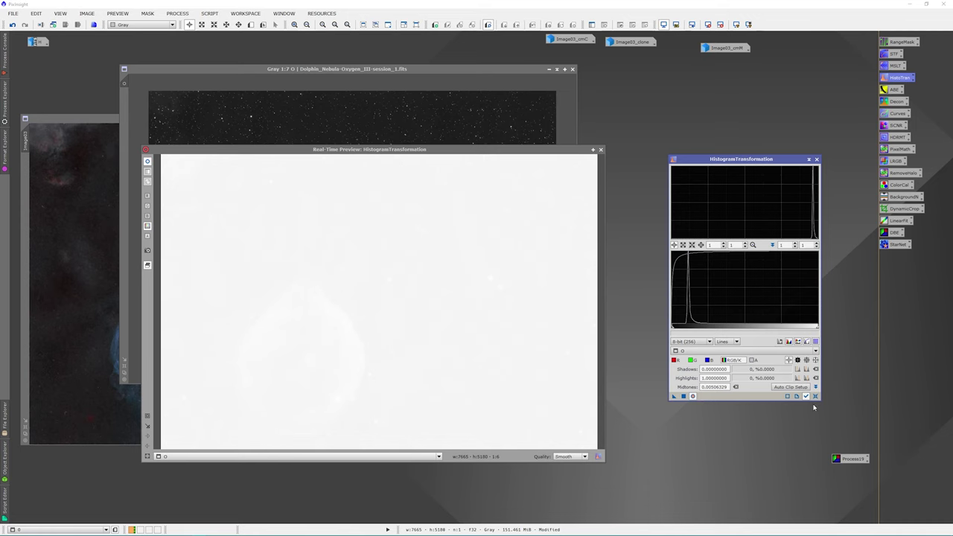
{"action": "left_click", "coordinate": [815, 396]}
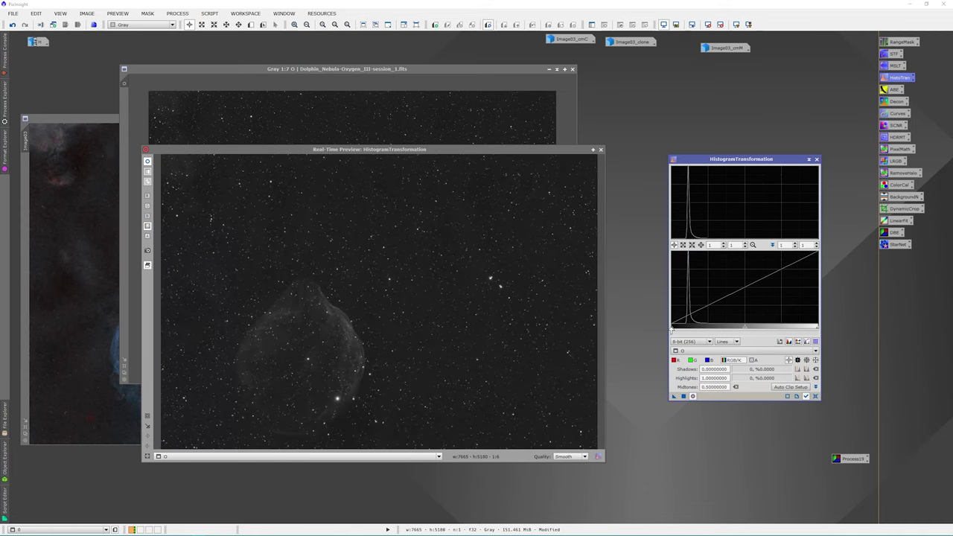
Step: Apply a gentler stretch with slightly raised shadows and lowered midtones, then close the tool and preview
{"action": "left_click_drag", "start_coordinate": [672, 329], "coordinate": [683, 329]}
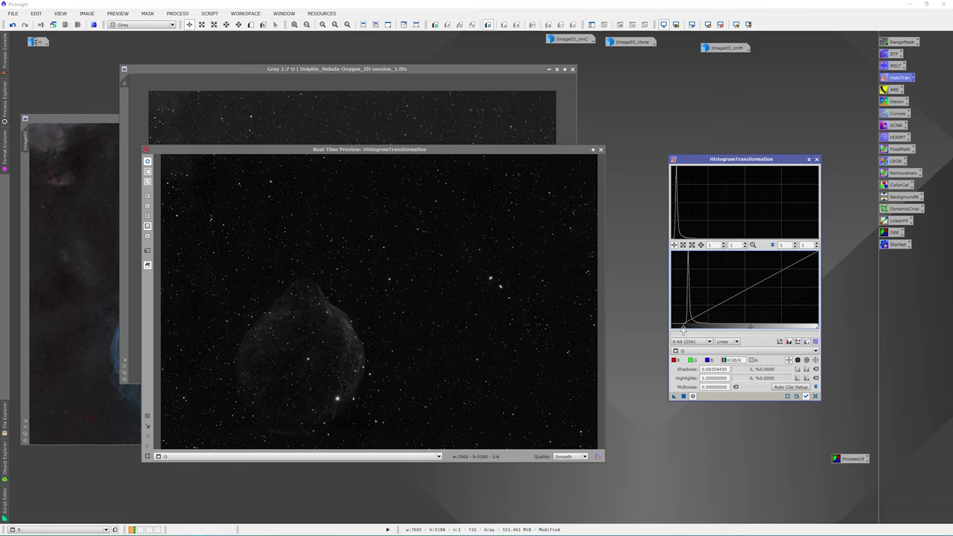
{"action": "left_click_drag", "start_coordinate": [752, 329], "coordinate": [703, 328]}
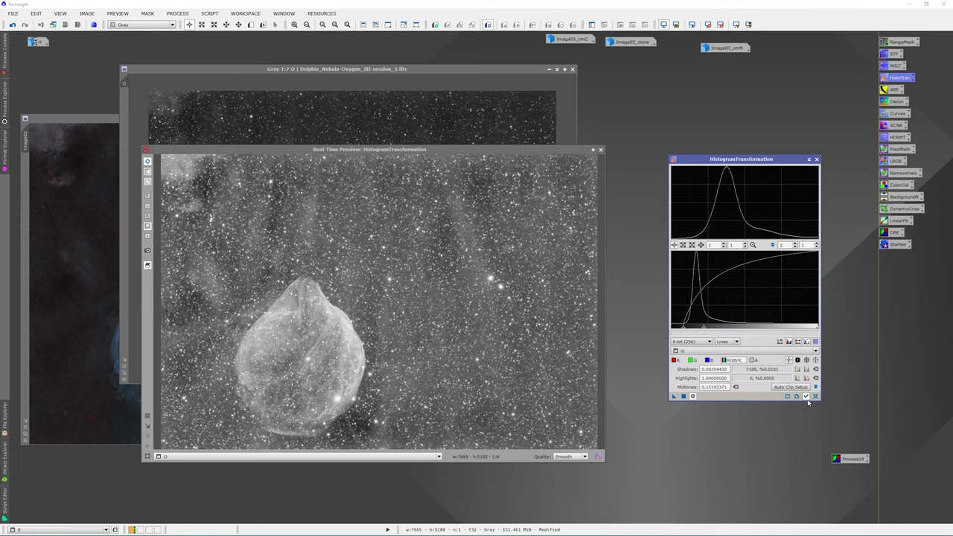
{"action": "left_click", "coordinate": [815, 396]}
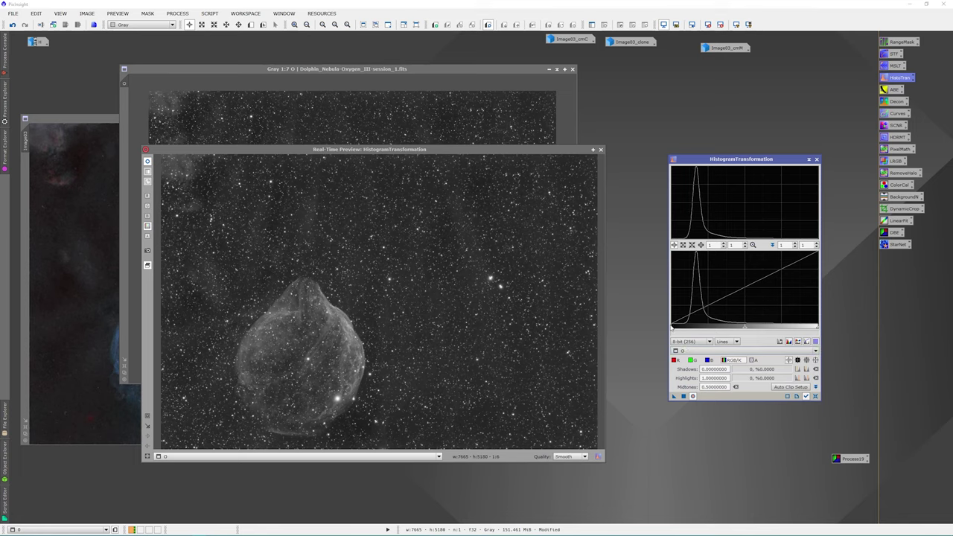
{"action": "left_click_drag", "start_coordinate": [673, 331], "coordinate": [679, 330]}
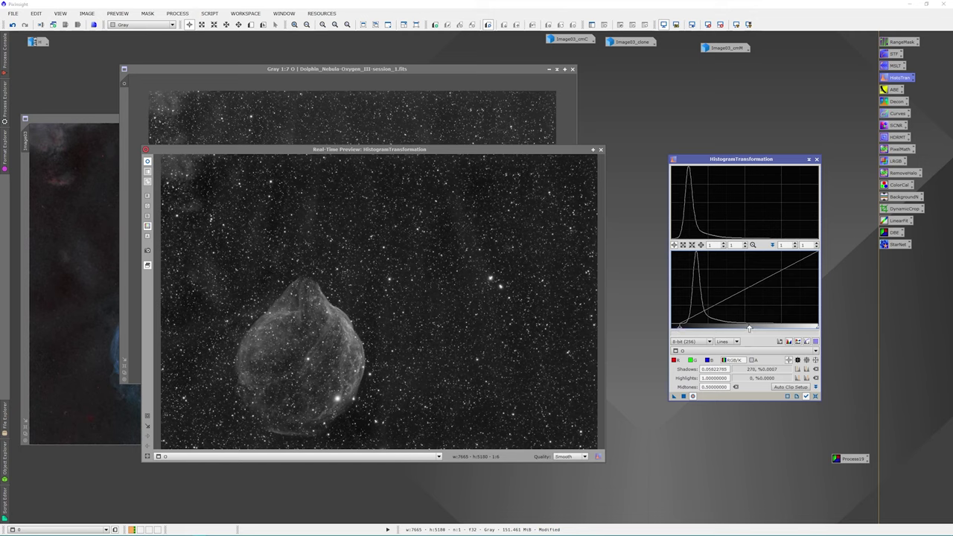
{"action": "left_click_drag", "start_coordinate": [748, 326], "coordinate": [737, 326]}
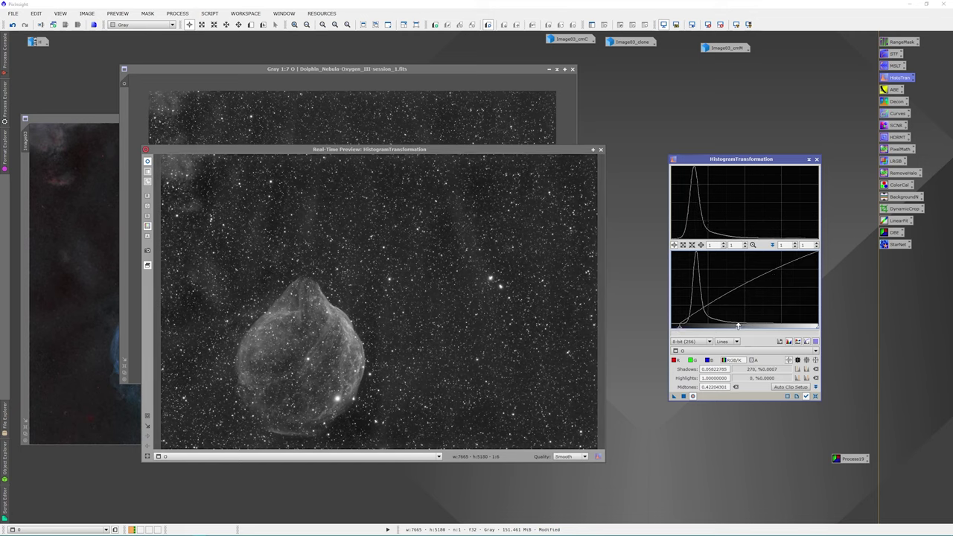
{"action": "left_click", "coordinate": [683, 396]}
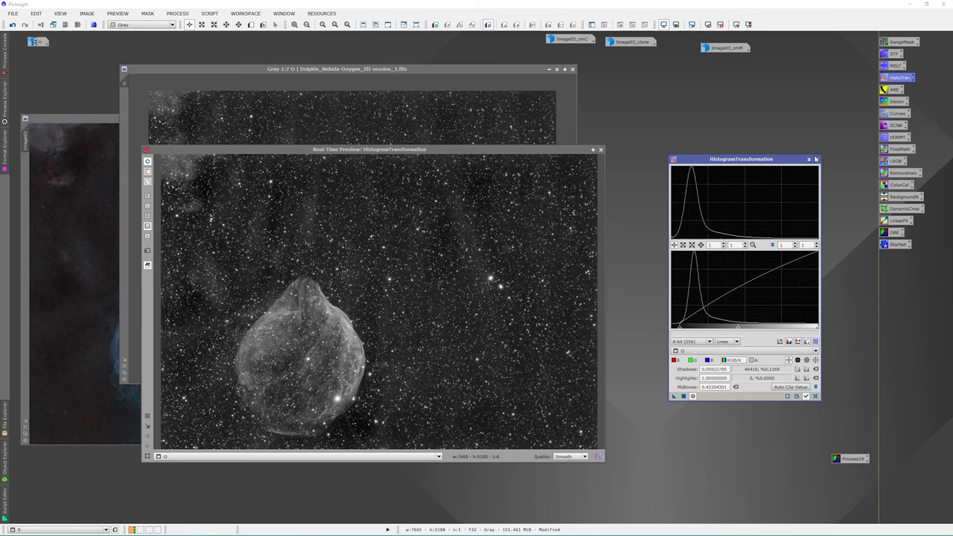
{"action": "left_click", "coordinate": [816, 159]}
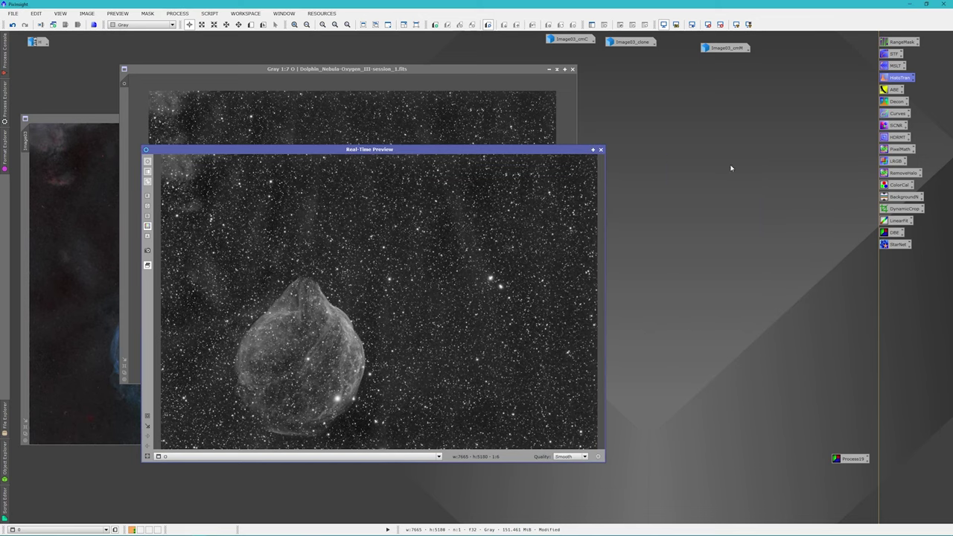
{"action": "left_click", "coordinate": [601, 151]}
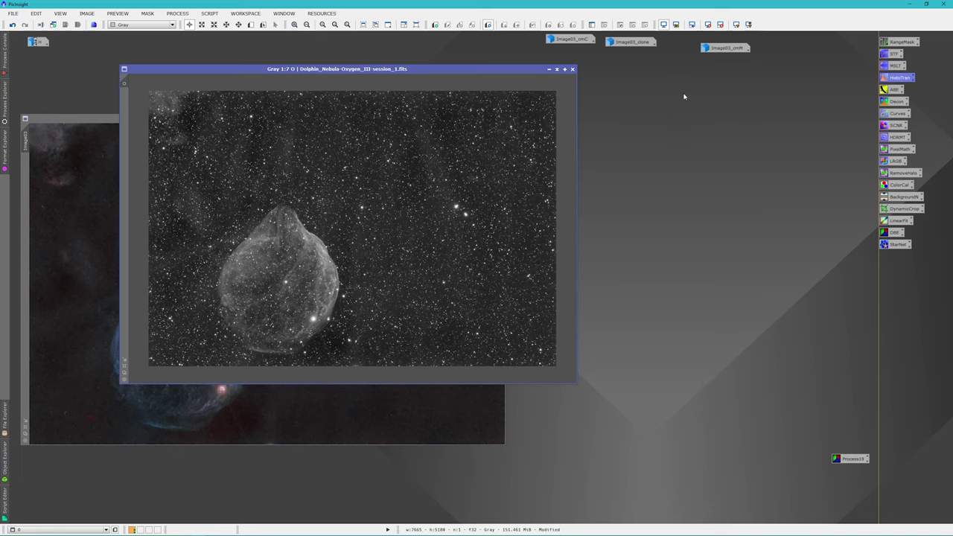
Step: Run StarNet on the Oxygen-III image to produce a starless Dolphin Nebula frame
{"action": "left_click_drag", "start_coordinate": [471, 71], "coordinate": [485, 86]}
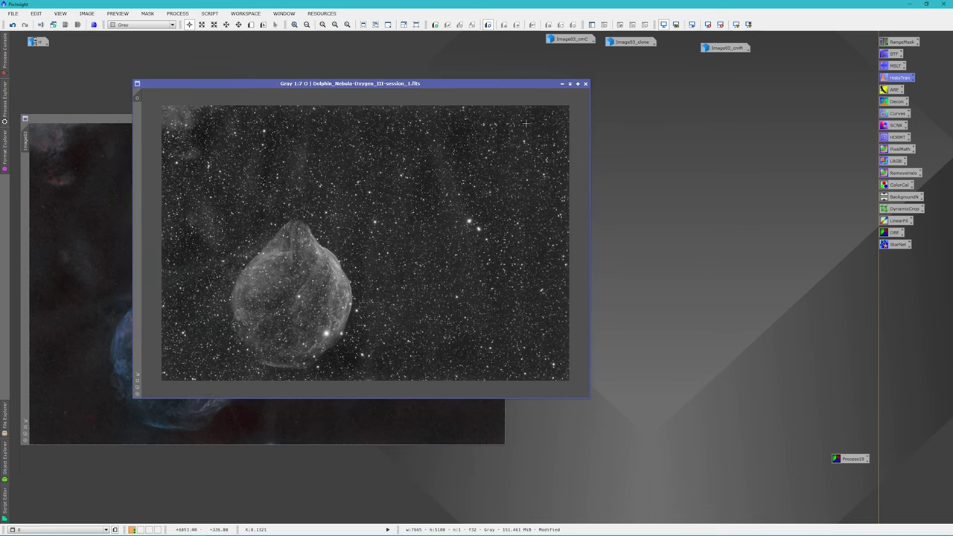
{"action": "double_click", "coordinate": [897, 246]}
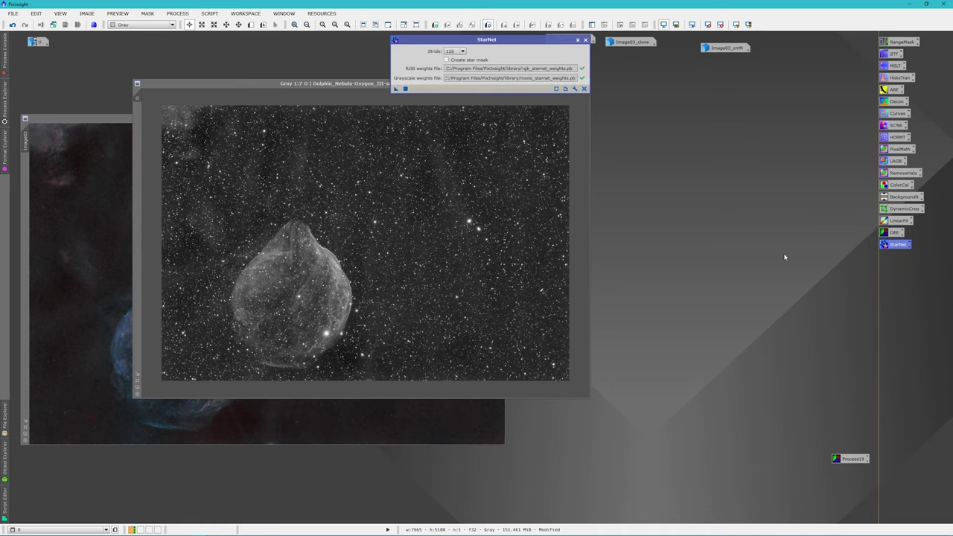
{"action": "left_click_drag", "start_coordinate": [396, 90], "coordinate": [395, 195]}
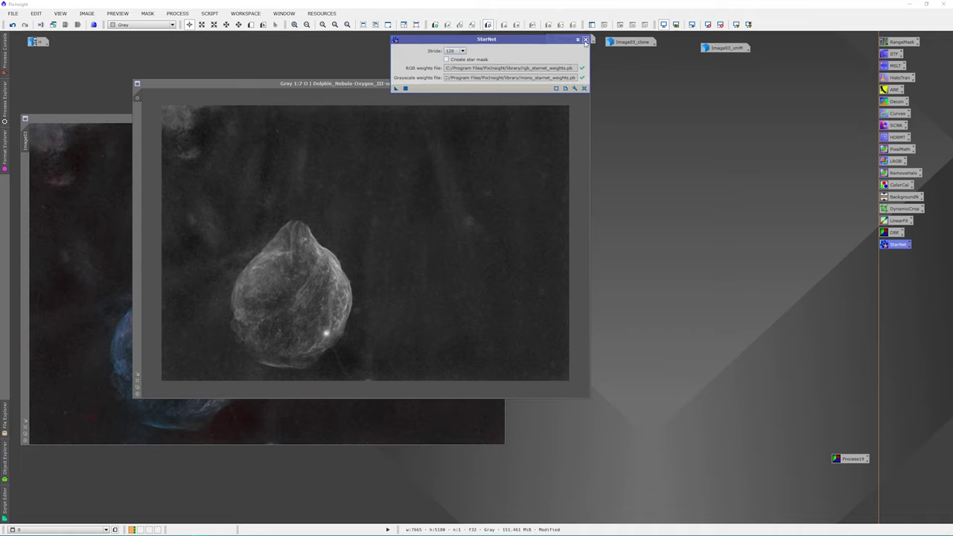
{"action": "left_click", "coordinate": [585, 39]}
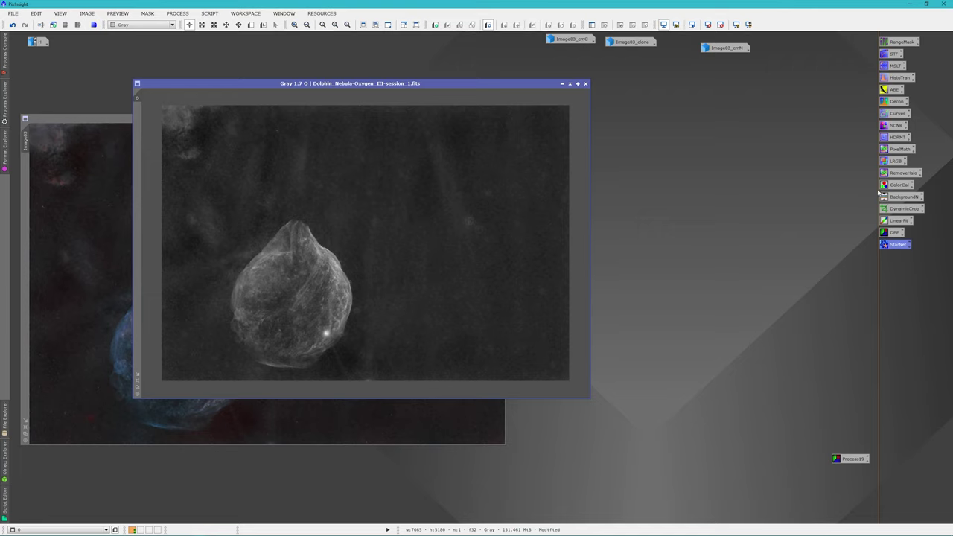
Step: In LRGBCombination, disable R, G and B, set the starless O image as luminance, and bring Image03 forward
{"action": "double_click", "coordinate": [894, 162]}
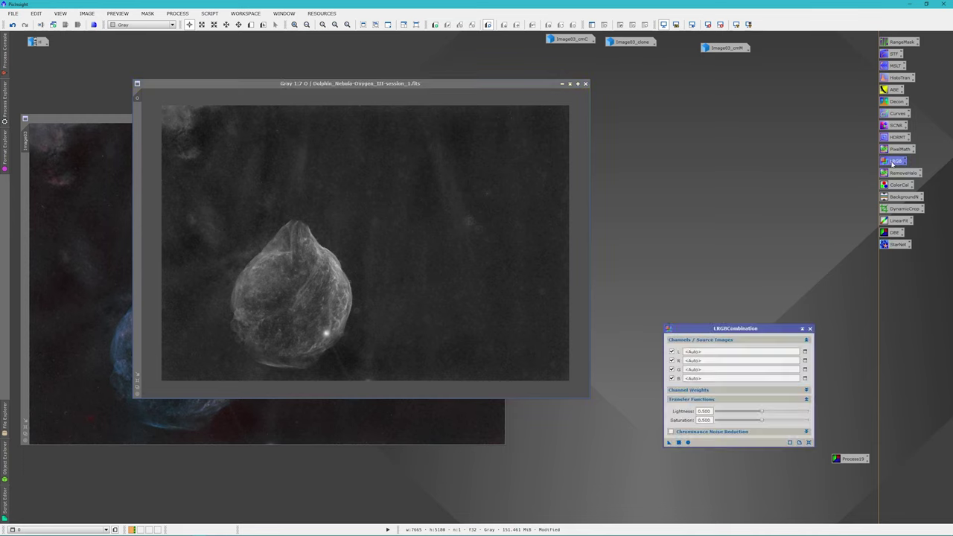
{"action": "left_click", "coordinate": [672, 361]}
{"action": "left_click", "coordinate": [671, 369]}
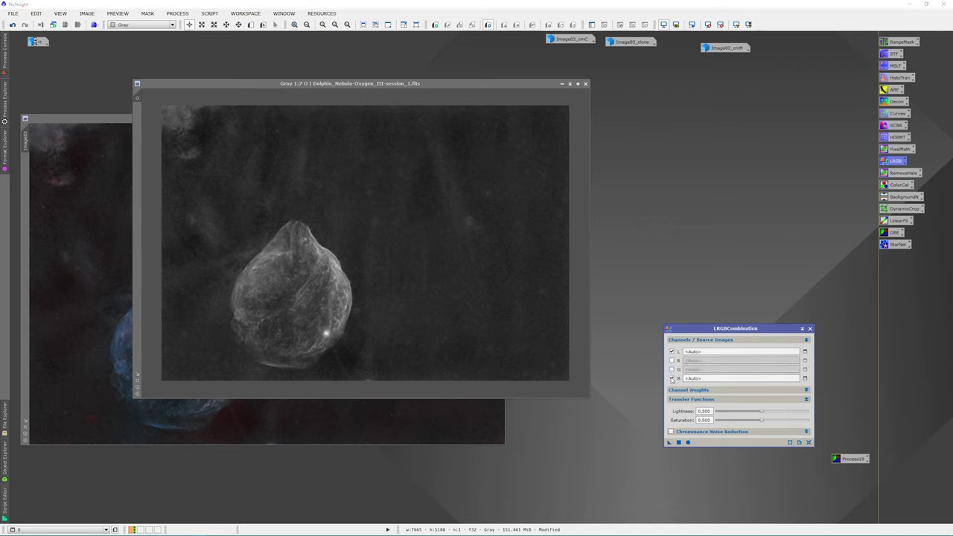
{"action": "left_click", "coordinate": [671, 378]}
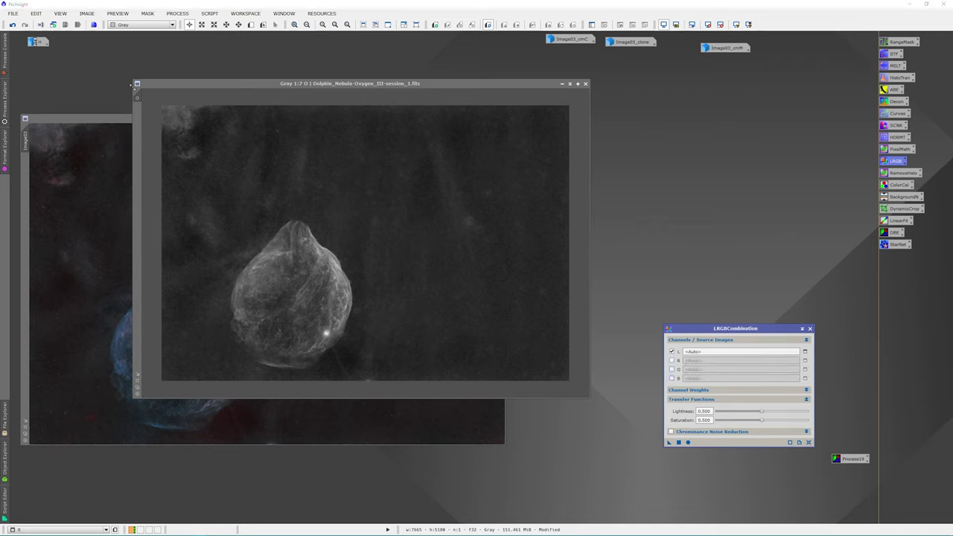
{"action": "mouse_move", "coordinate": [140, 95]}
{"action": "left_click_drag", "start_coordinate": [139, 95], "coordinate": [707, 350]}
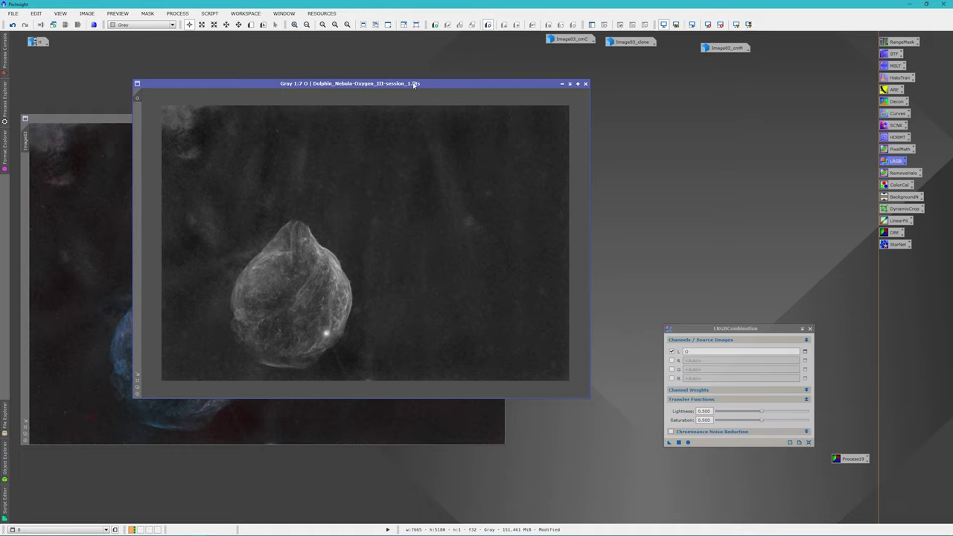
{"action": "left_click_drag", "start_coordinate": [414, 84], "coordinate": [432, 75]}
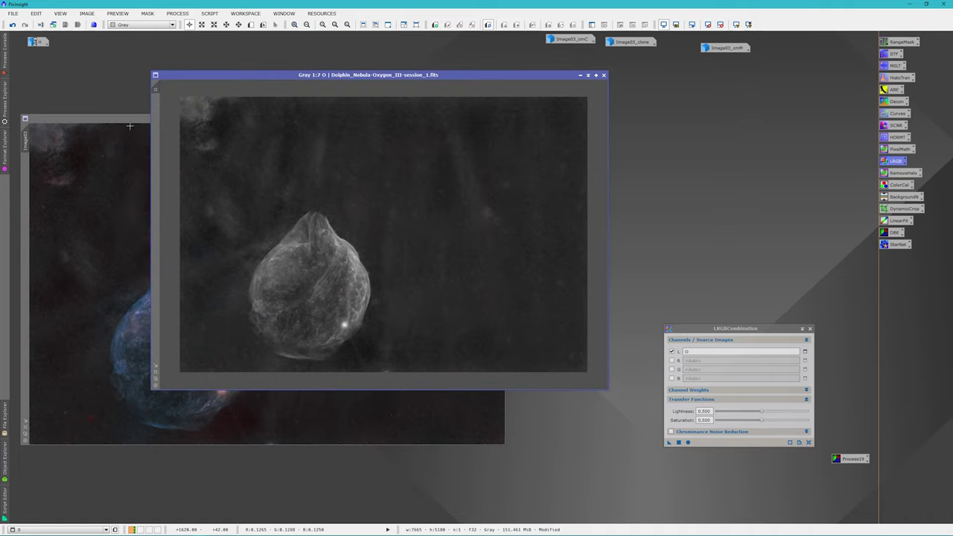
{"action": "left_click", "coordinate": [131, 125]}
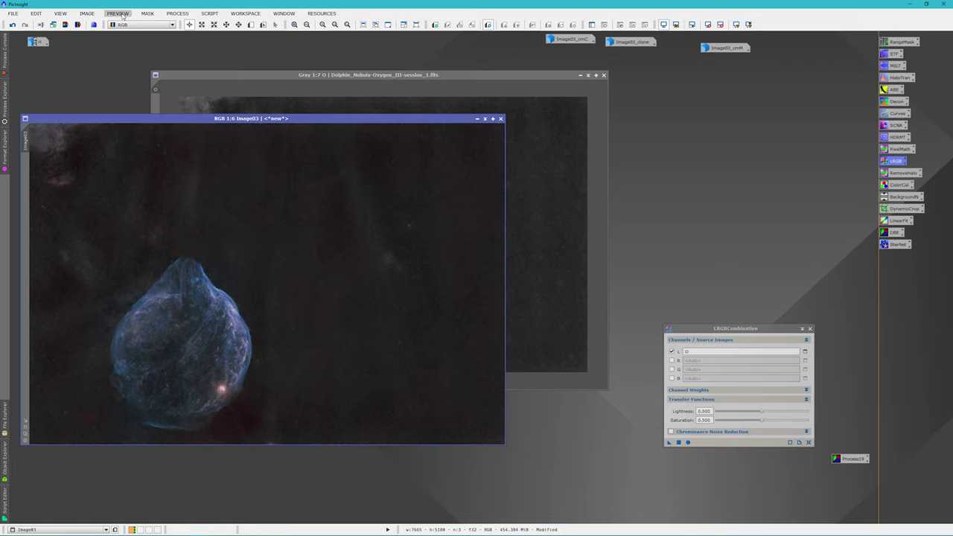
Step: Blur Image03 with Convolution at StdDev 4.00, keeping Image03 in front
{"action": "left_click", "coordinate": [179, 13]}
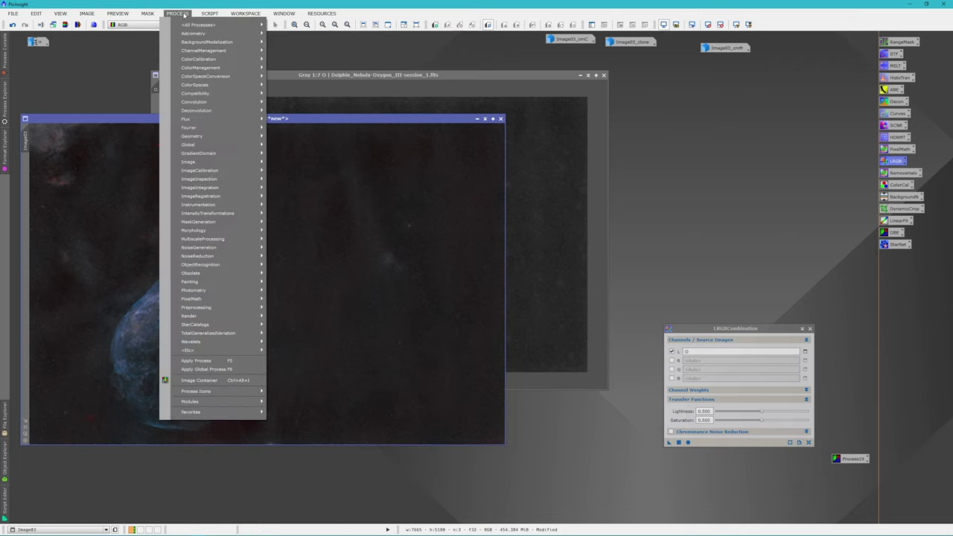
{"action": "mouse_move", "coordinate": [267, 102]}
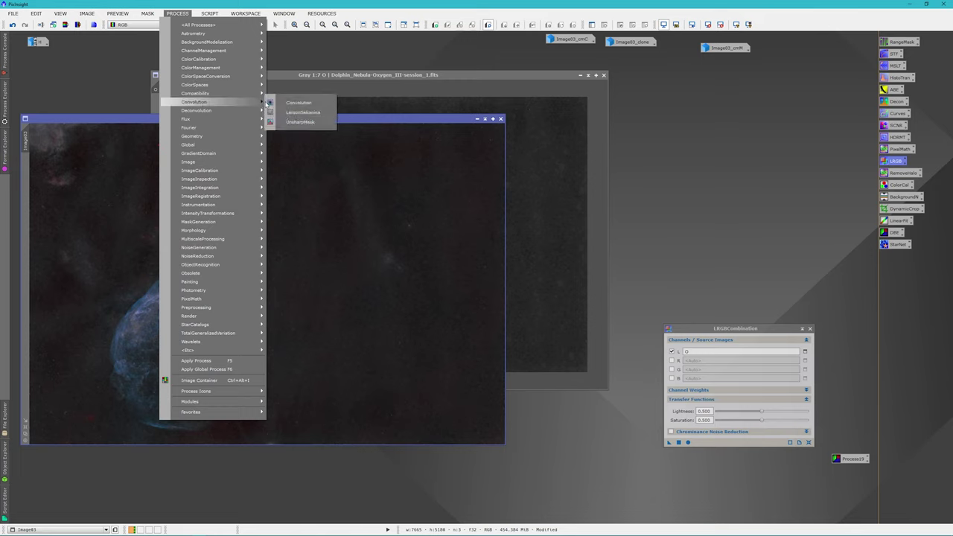
{"action": "left_click", "coordinate": [298, 103]}
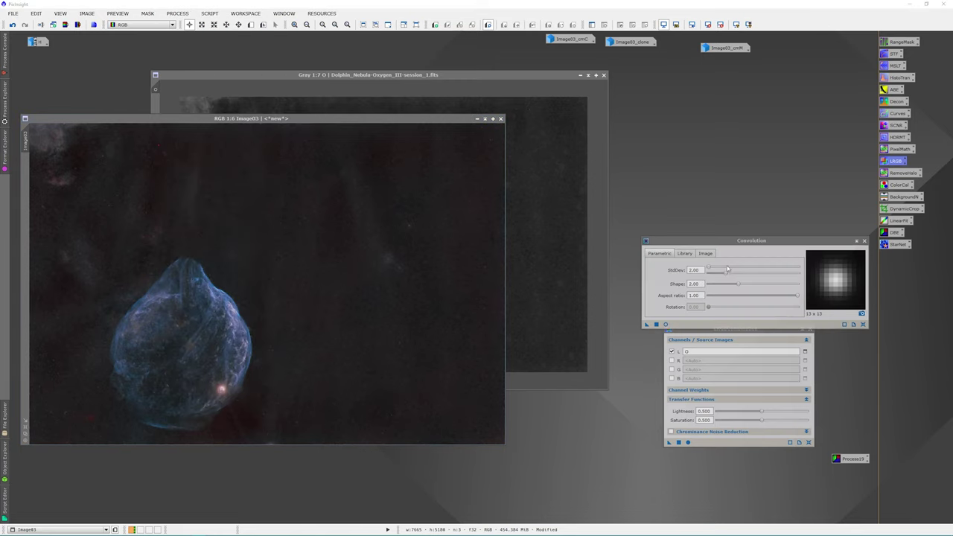
{"action": "left_click_drag", "start_coordinate": [725, 274], "coordinate": [745, 275]}
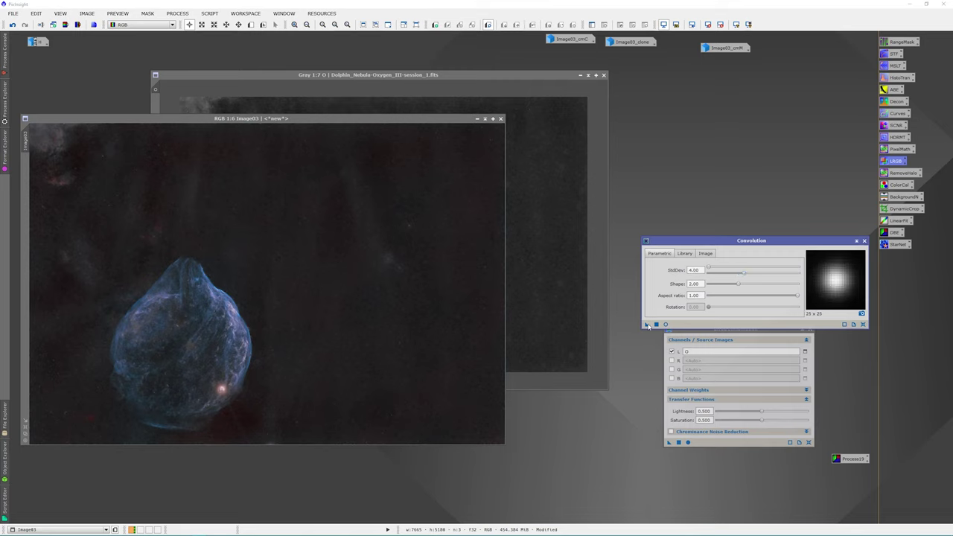
{"action": "left_click_drag", "start_coordinate": [646, 325], "coordinate": [320, 379]}
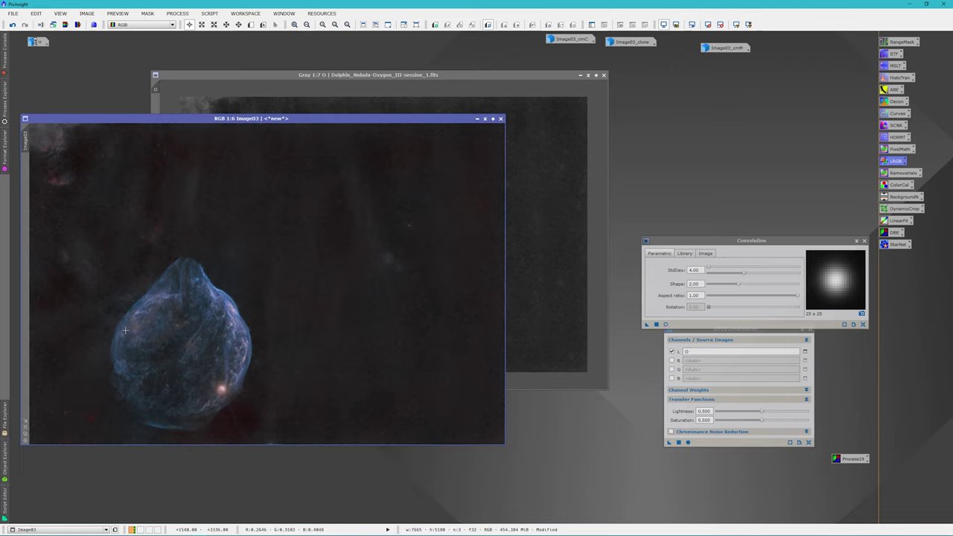
{"action": "left_click", "coordinate": [864, 239]}
{"action": "left_click", "coordinate": [525, 76]}
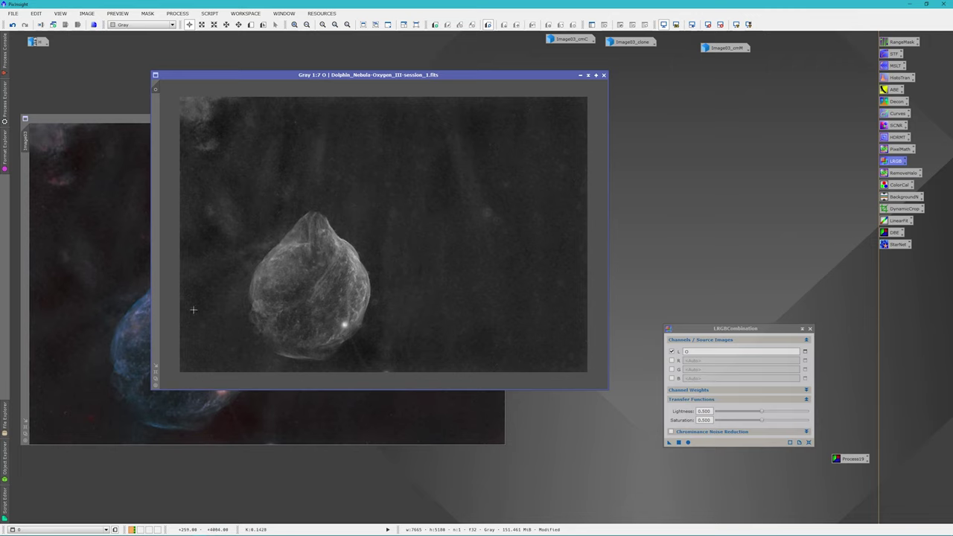
{"action": "left_click", "coordinate": [120, 121]}
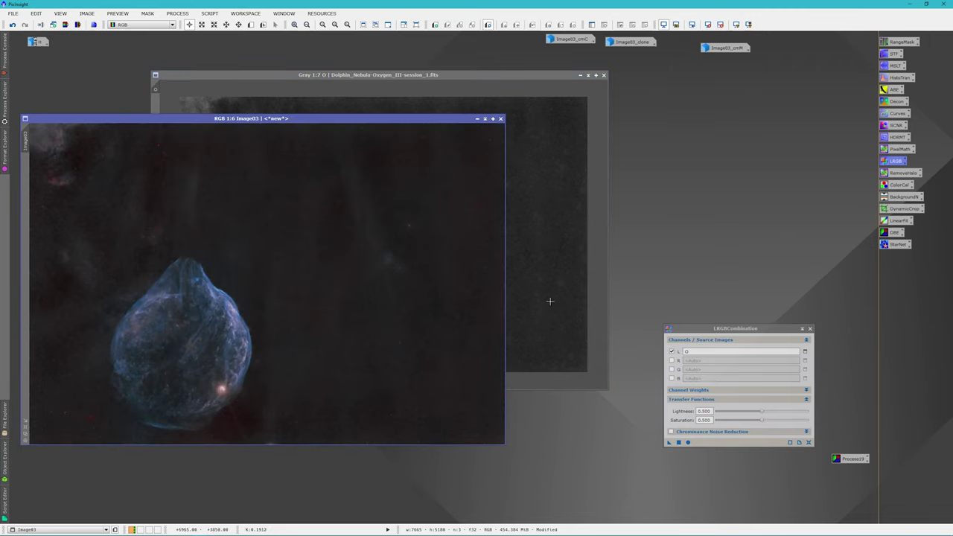
Step: Enable Chrominance Noise Reduction and apply the starless O luminance combination to Image03
{"action": "left_click", "coordinate": [670, 433]}
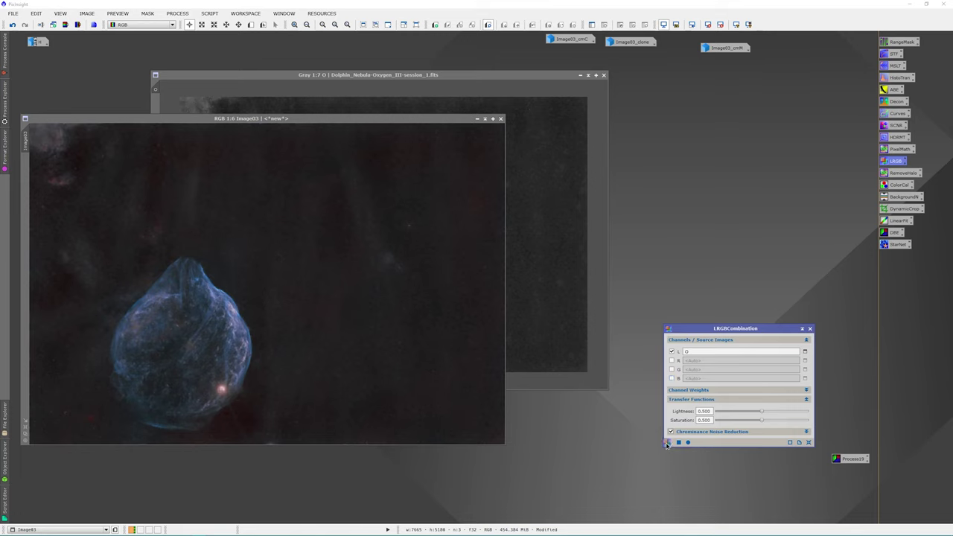
{"action": "left_click_drag", "start_coordinate": [669, 443], "coordinate": [296, 371]}
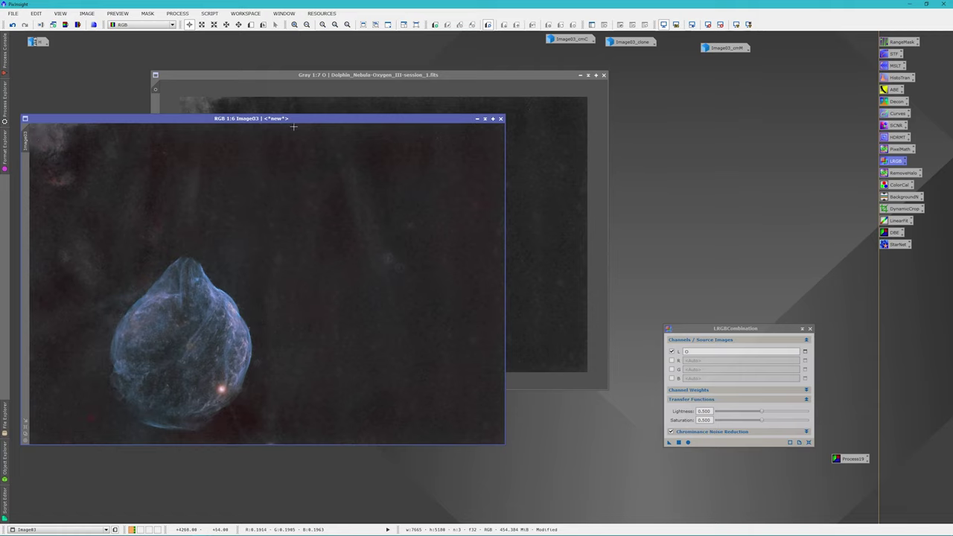
Step: Undo and redo the LRGBCombination on Image03 to compare before and after
{"action": "left_click_drag", "start_coordinate": [101, 118], "coordinate": [312, 91]}
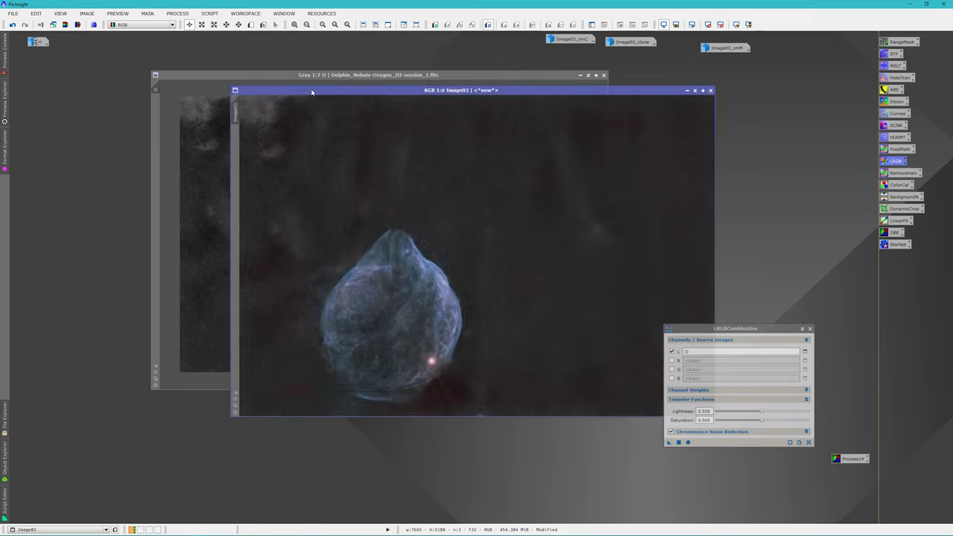
{"action": "right_click", "coordinate": [236, 116]}
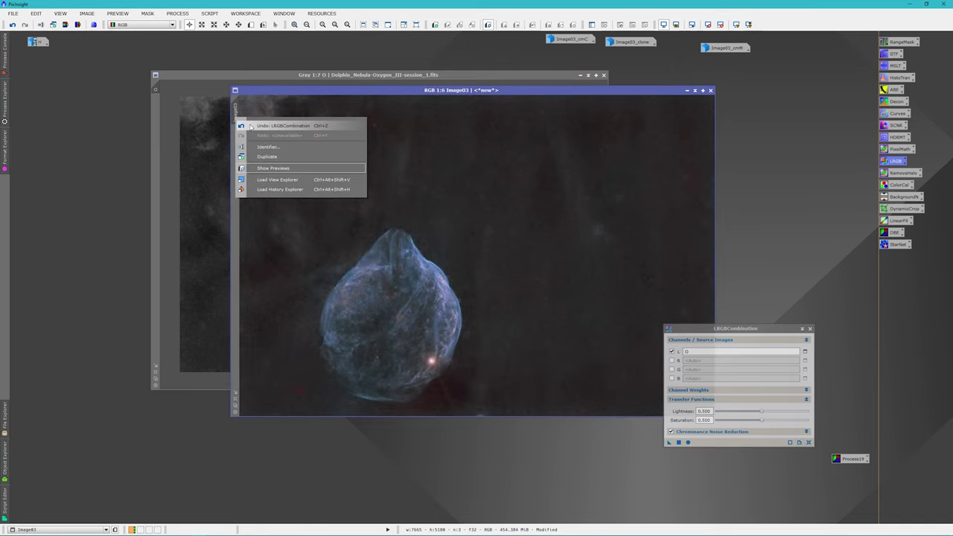
{"action": "left_click", "coordinate": [250, 126]}
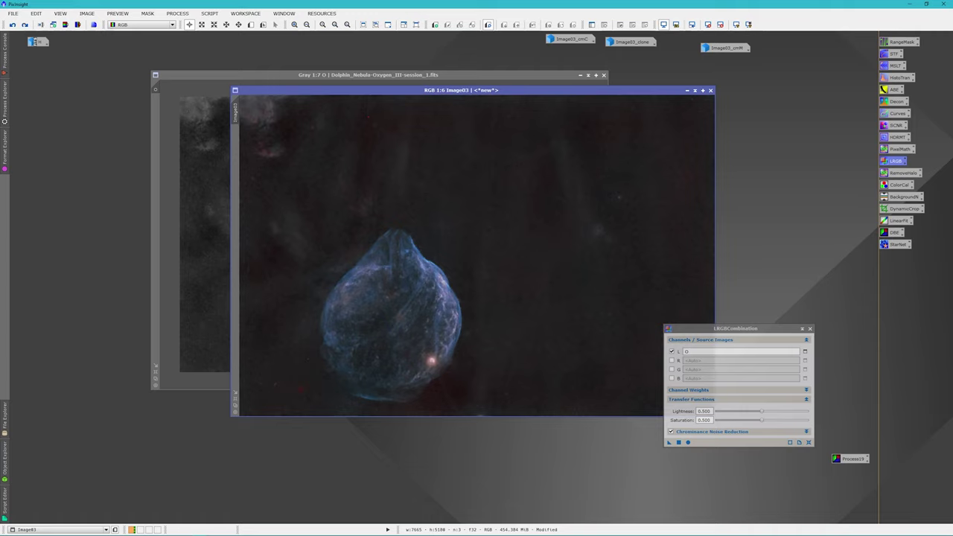
{"action": "right_click", "coordinate": [237, 114]}
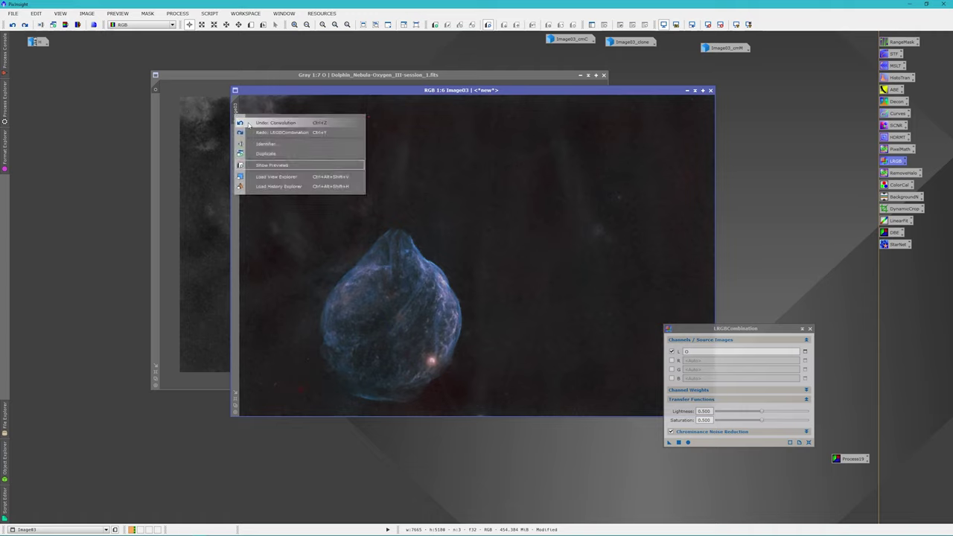
{"action": "left_click", "coordinate": [257, 133]}
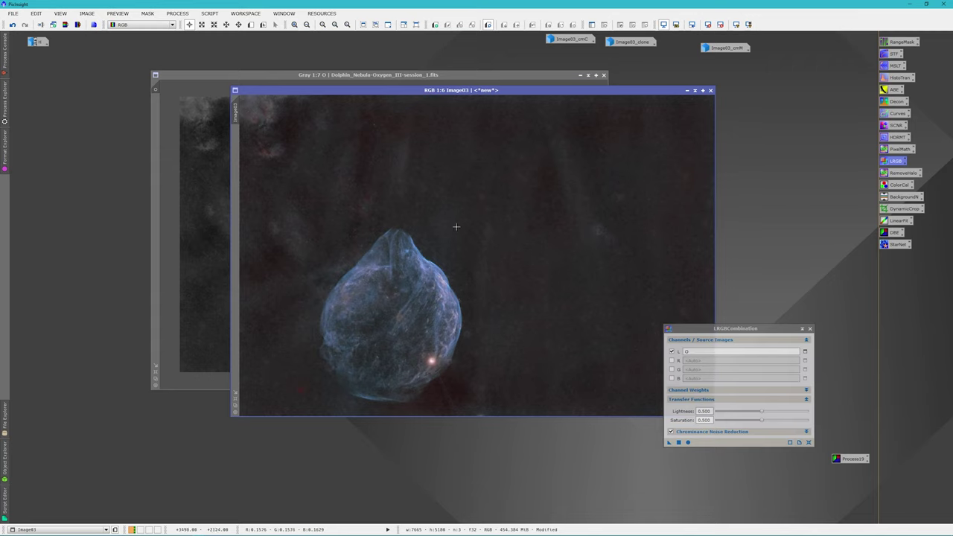
Step: Close LRGBCombination and bring up the RangeSelection tool
{"action": "left_click_drag", "start_coordinate": [564, 92], "coordinate": [446, 96]}
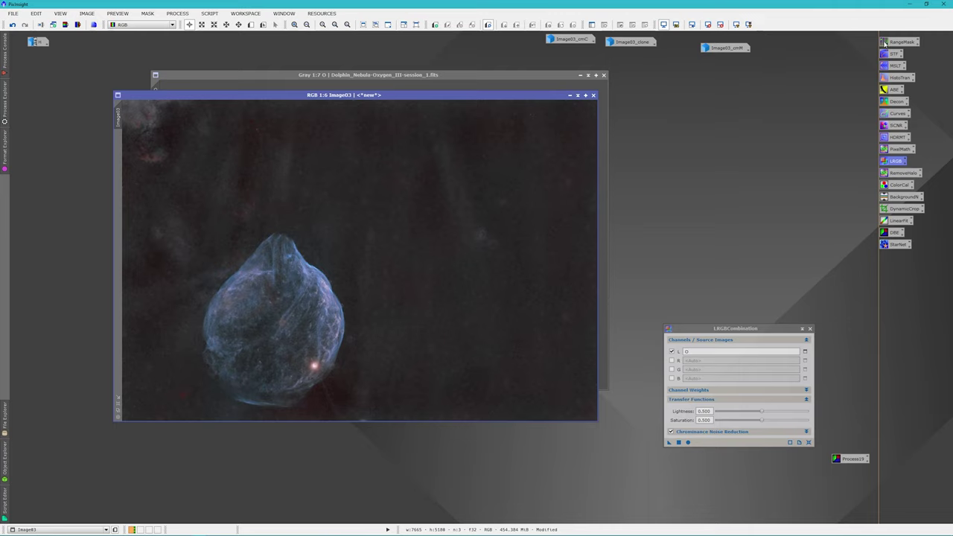
{"action": "left_click", "coordinate": [810, 328]}
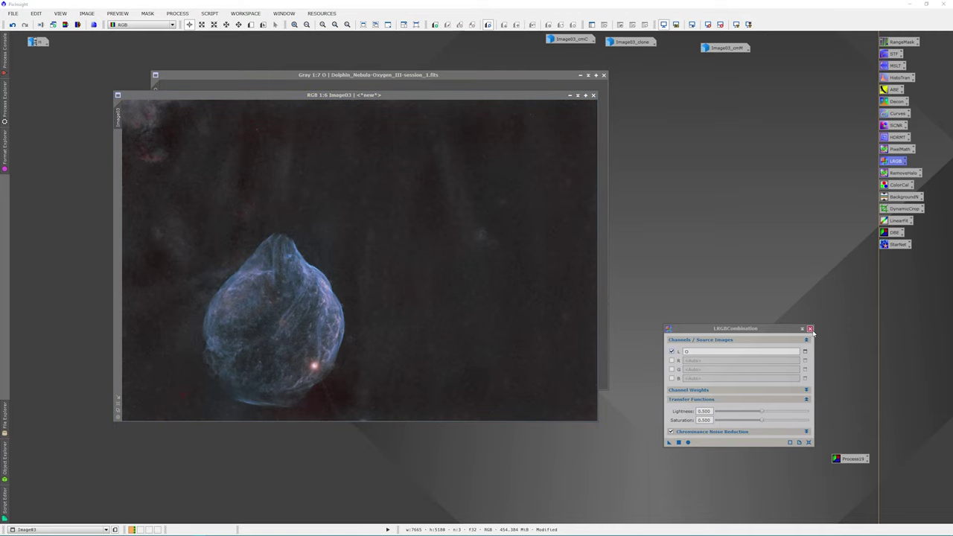
{"action": "left_click", "coordinate": [810, 329]}
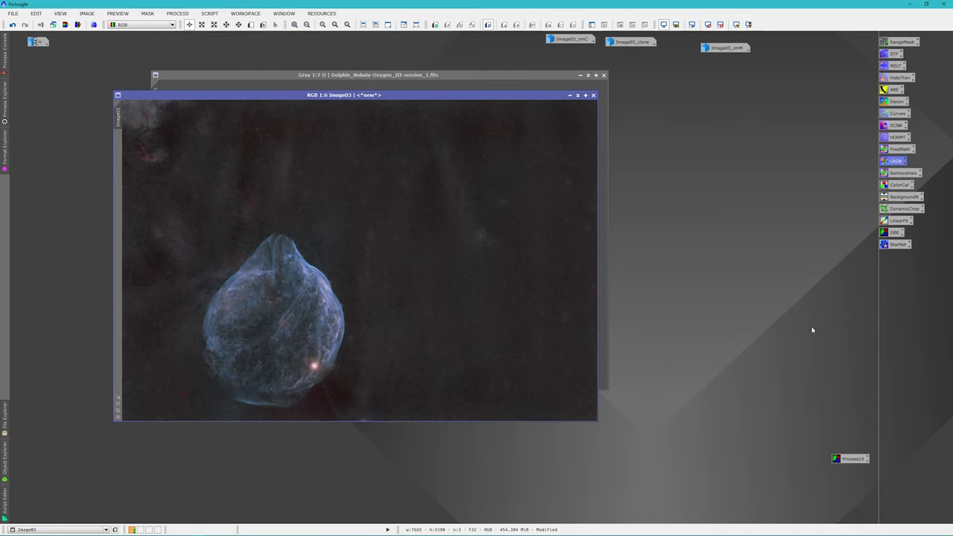
{"action": "double_click", "coordinate": [896, 42]}
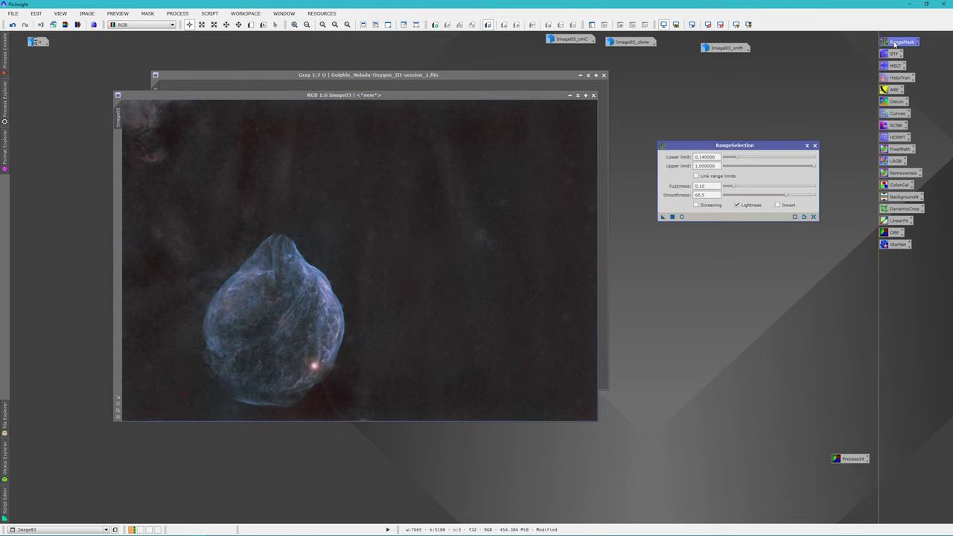
Step: Create a range mask from Image03 with lower limit 0.22 and fuzziness 0.28
{"action": "left_click", "coordinate": [681, 217]}
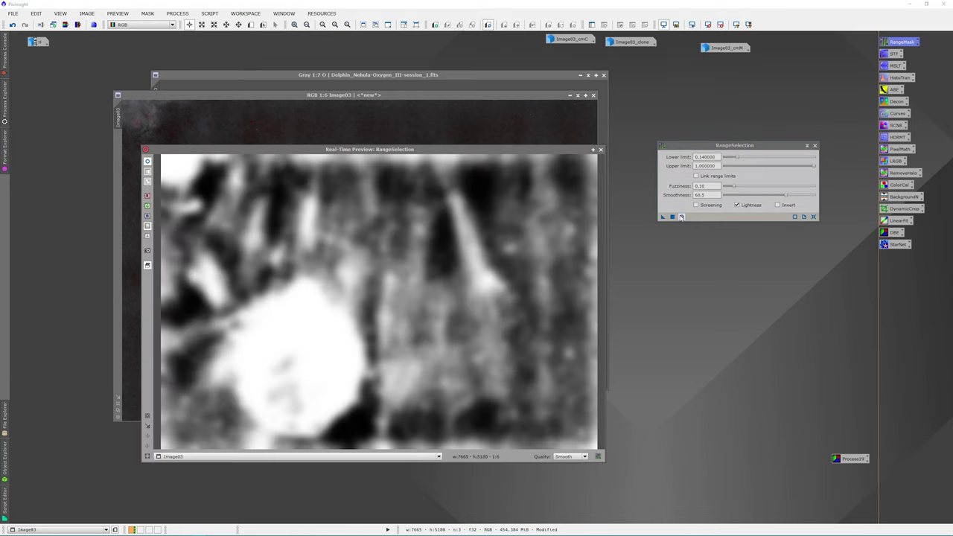
{"action": "left_click_drag", "start_coordinate": [735, 159], "coordinate": [748, 161]}
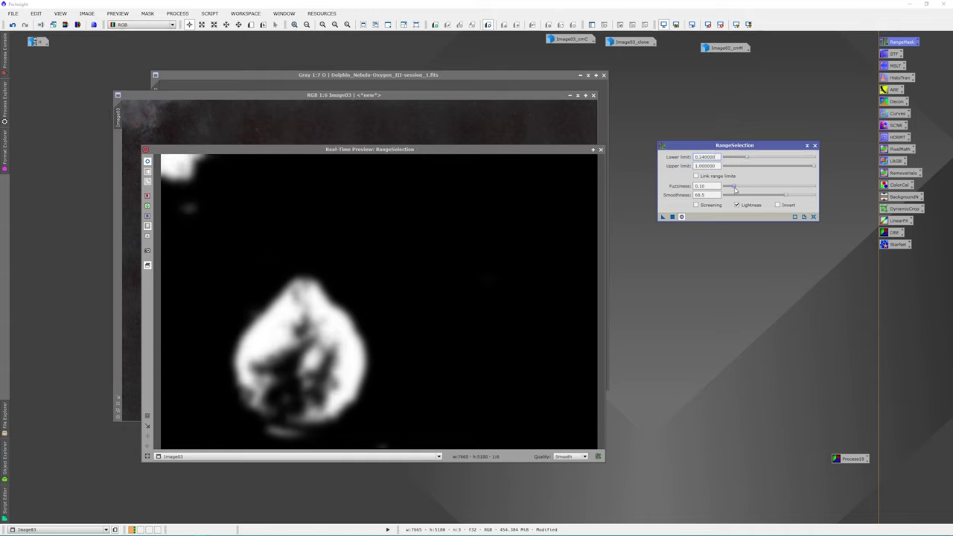
{"action": "left_click_drag", "start_coordinate": [736, 189], "coordinate": [745, 159]}
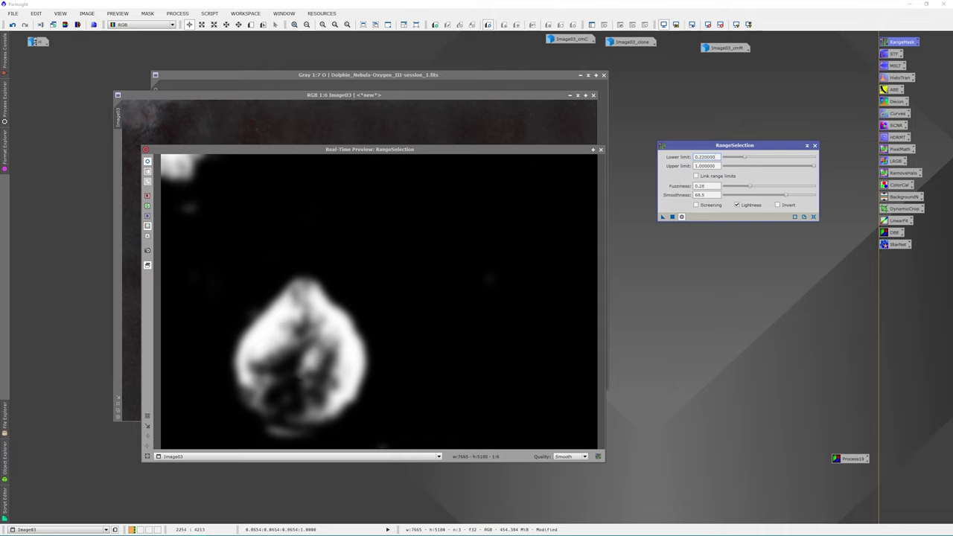
{"action": "left_click", "coordinate": [672, 216]}
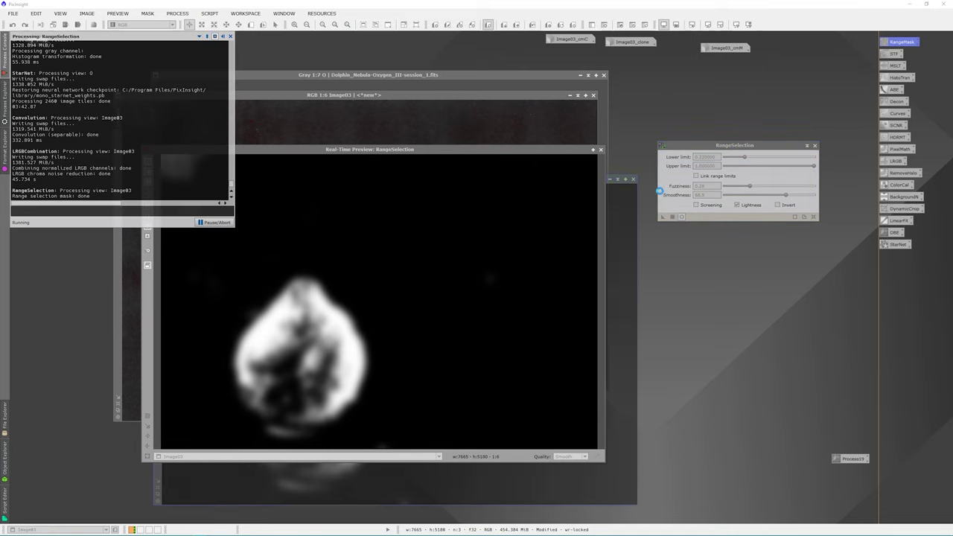
{"action": "left_click", "coordinate": [601, 150]}
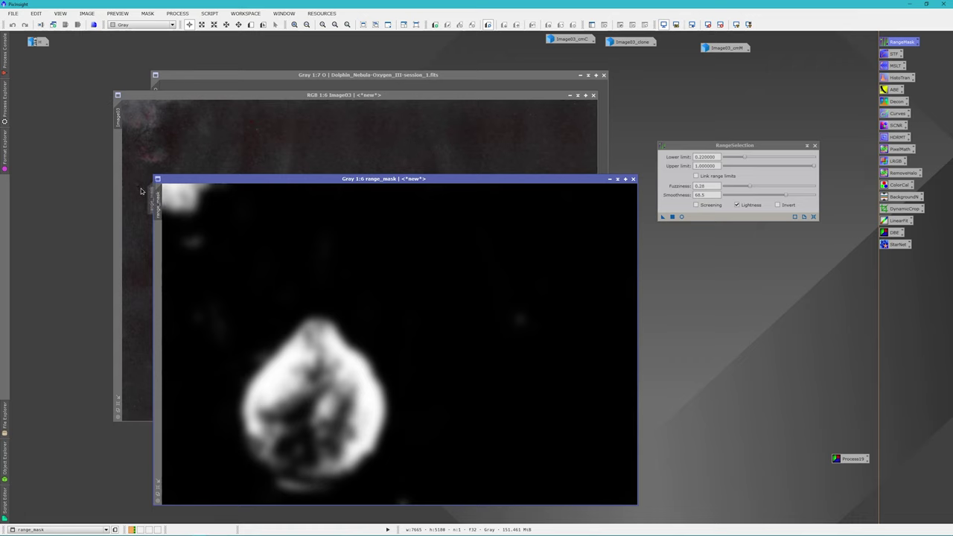
Step: Discard the range_mask clone, minimise range_mask to an icon, and close RangeSelection
{"action": "left_click_drag", "start_coordinate": [155, 200], "coordinate": [115, 165]}
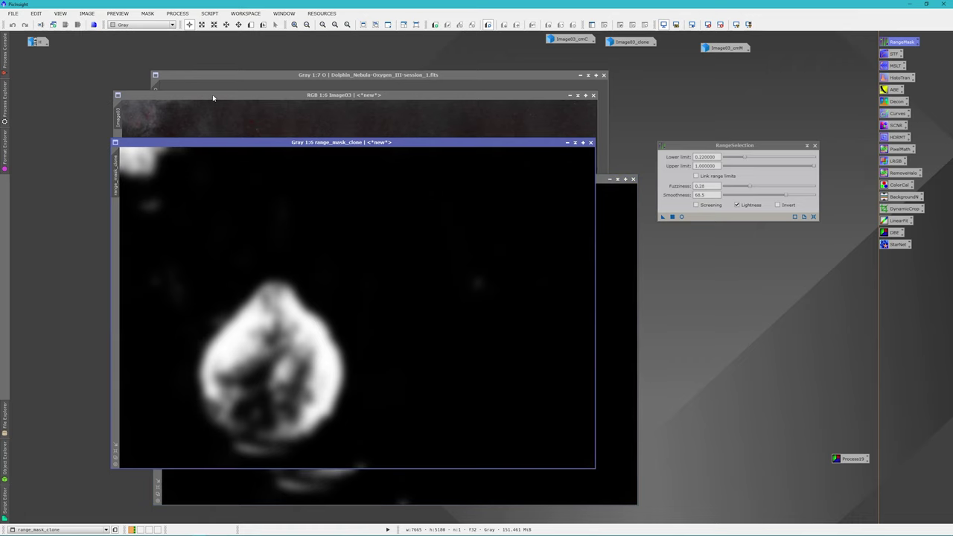
{"action": "left_click", "coordinate": [591, 142]}
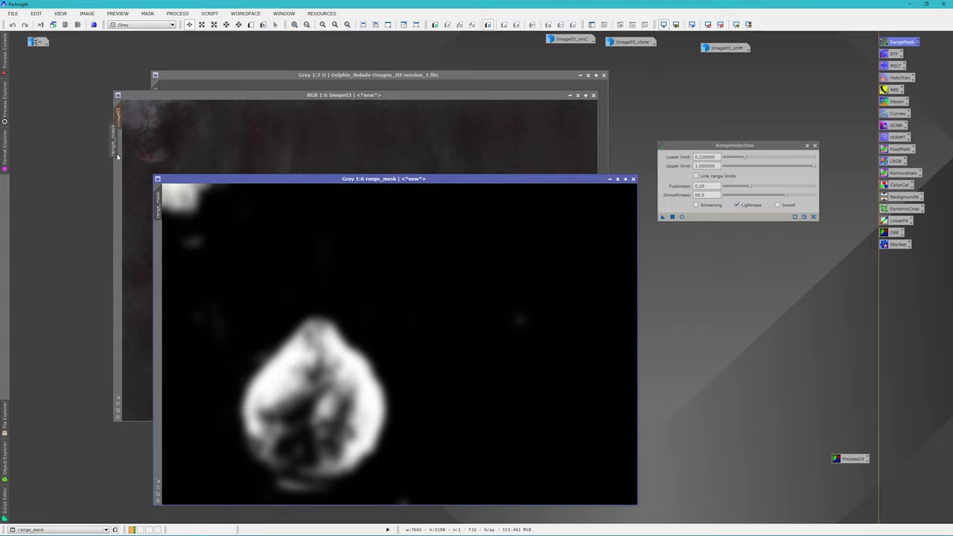
{"action": "left_click", "coordinate": [608, 179]}
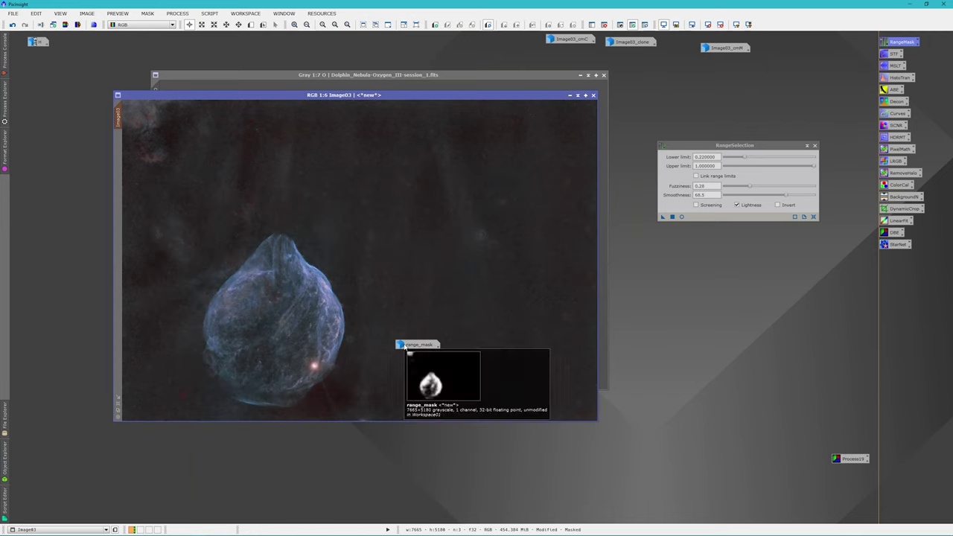
{"action": "left_click_drag", "start_coordinate": [409, 344], "coordinate": [649, 60]}
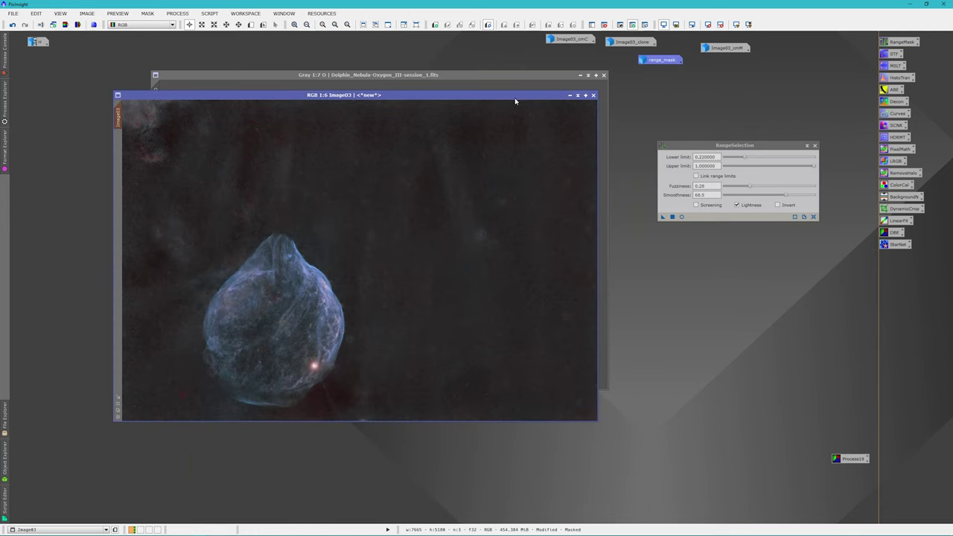
{"action": "left_click", "coordinate": [814, 145]}
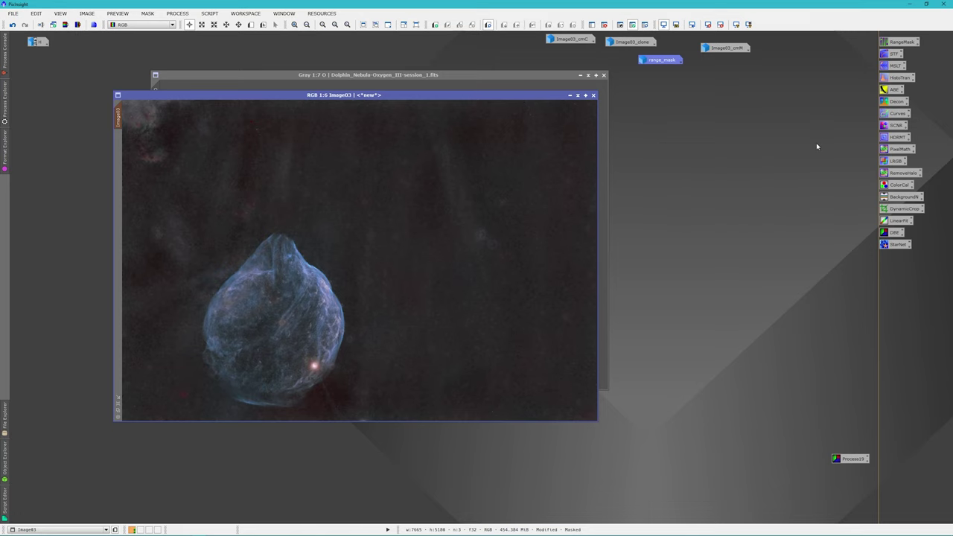
Step: Open CurvesTransformation, lift an upper curve point, and start the real-time preview
{"action": "double_click", "coordinate": [896, 113]}
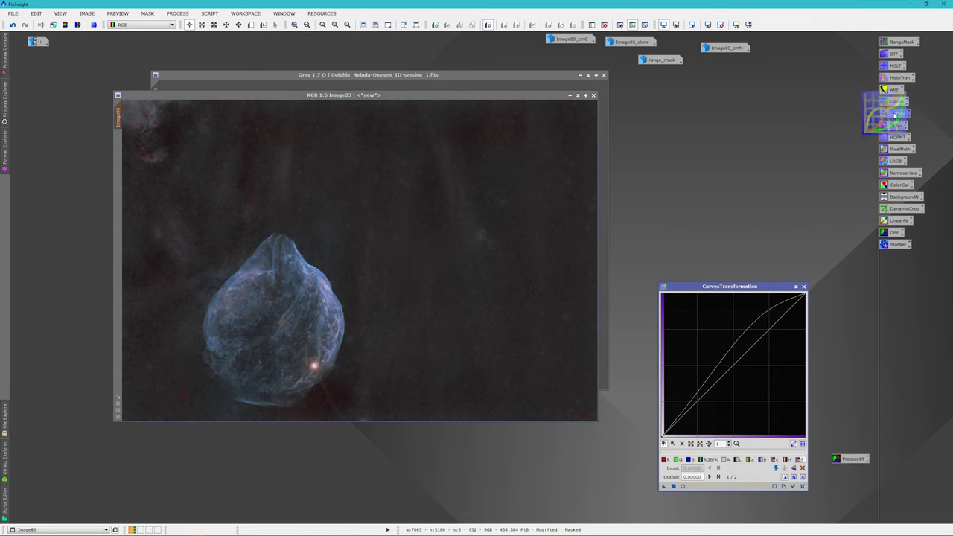
{"action": "left_click", "coordinate": [801, 486]}
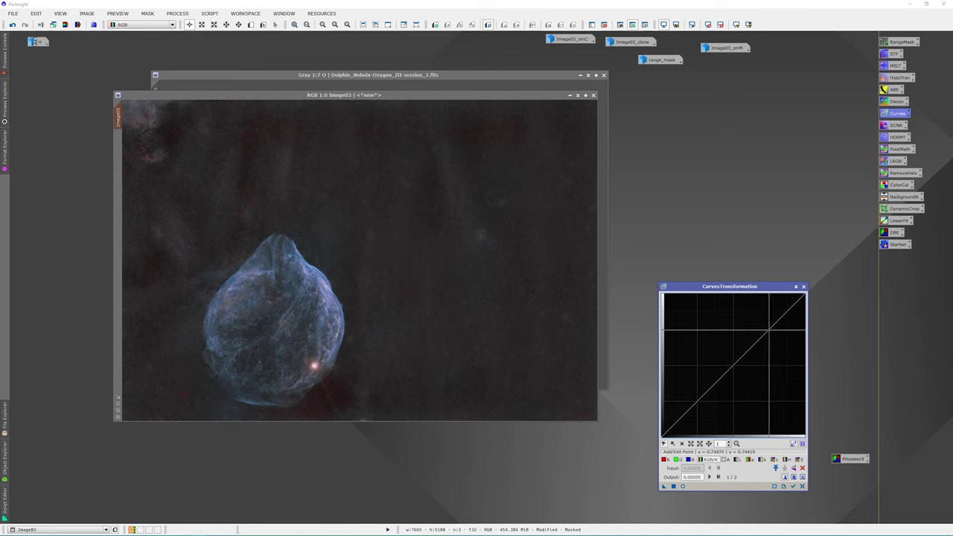
{"action": "left_click", "coordinate": [766, 327]}
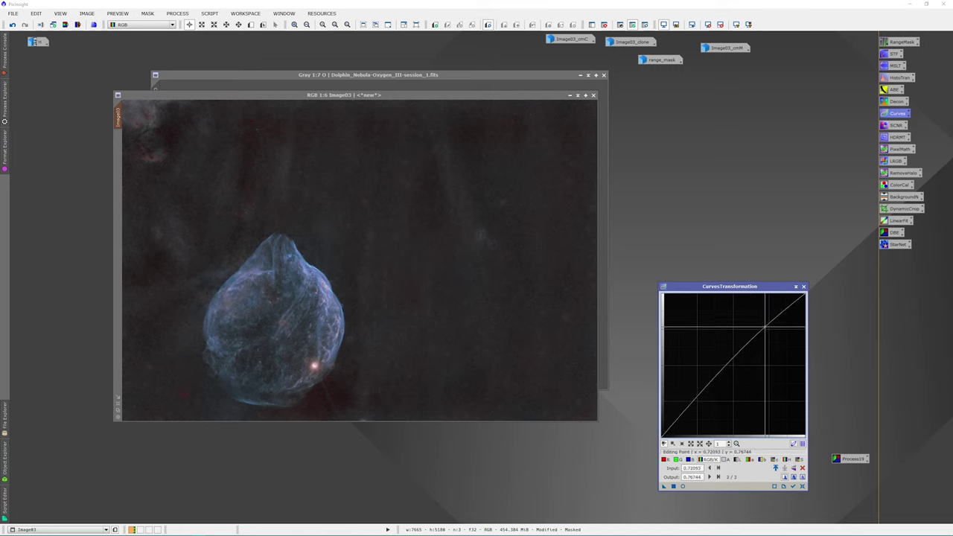
{"action": "left_click_drag", "start_coordinate": [765, 327], "coordinate": [769, 323]}
{"action": "left_click", "coordinate": [683, 486]}
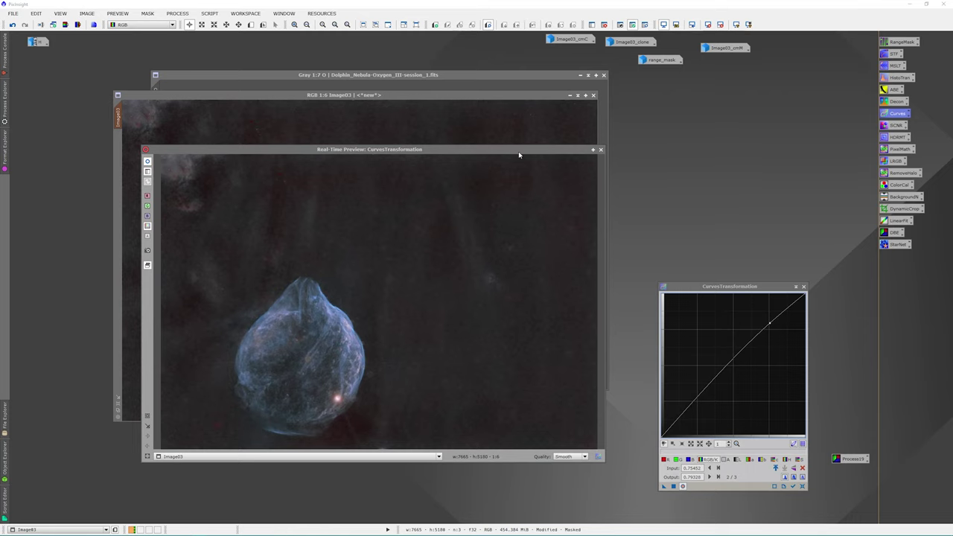
{"action": "left_click_drag", "start_coordinate": [519, 151], "coordinate": [537, 138]}
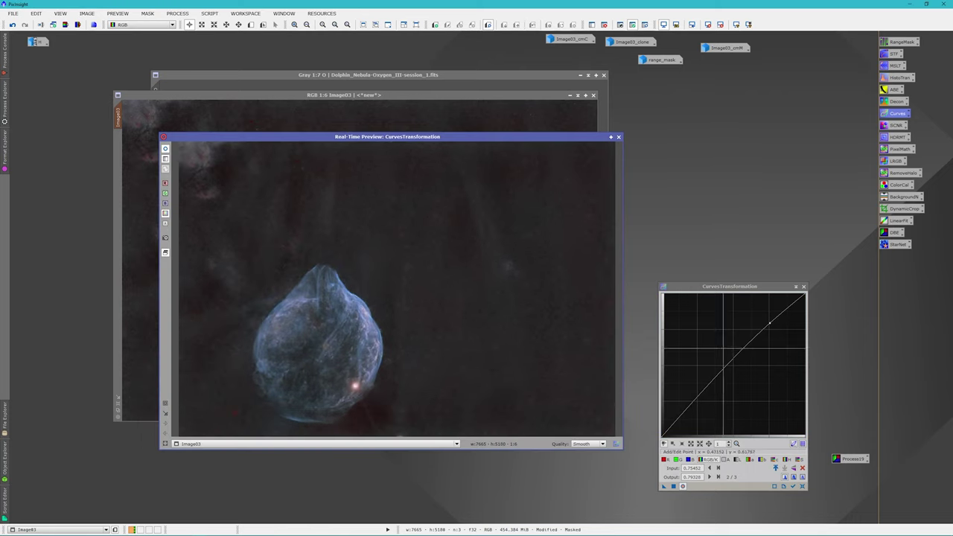
Step: Reset the curve, form an S-curve with highlight and shadow points, and apply it to Image03
{"action": "left_click", "coordinate": [802, 468]}
{"action": "left_click", "coordinate": [802, 467]}
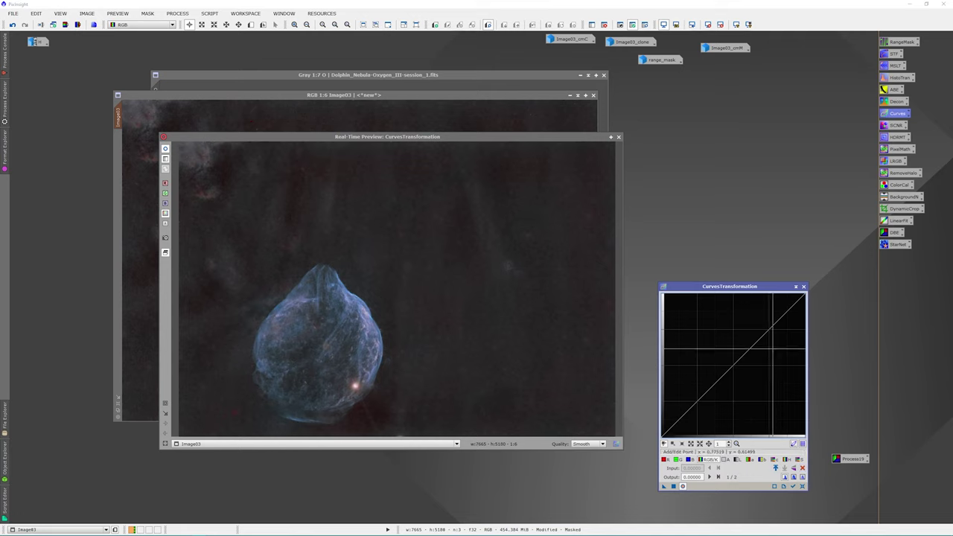
{"action": "left_click", "coordinate": [757, 320]}
{"action": "left_click_drag", "start_coordinate": [758, 320], "coordinate": [767, 326]}
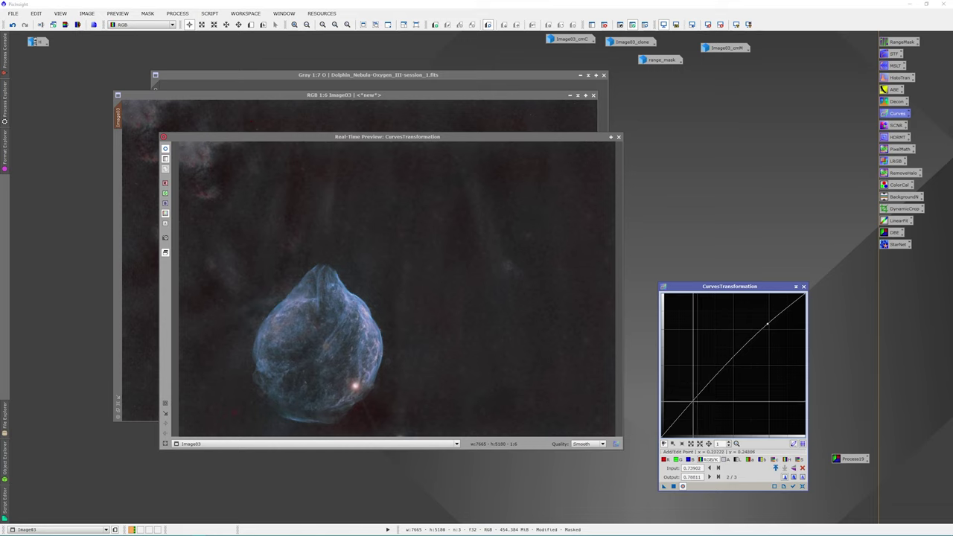
{"action": "left_click_drag", "start_coordinate": [693, 402], "coordinate": [698, 404]}
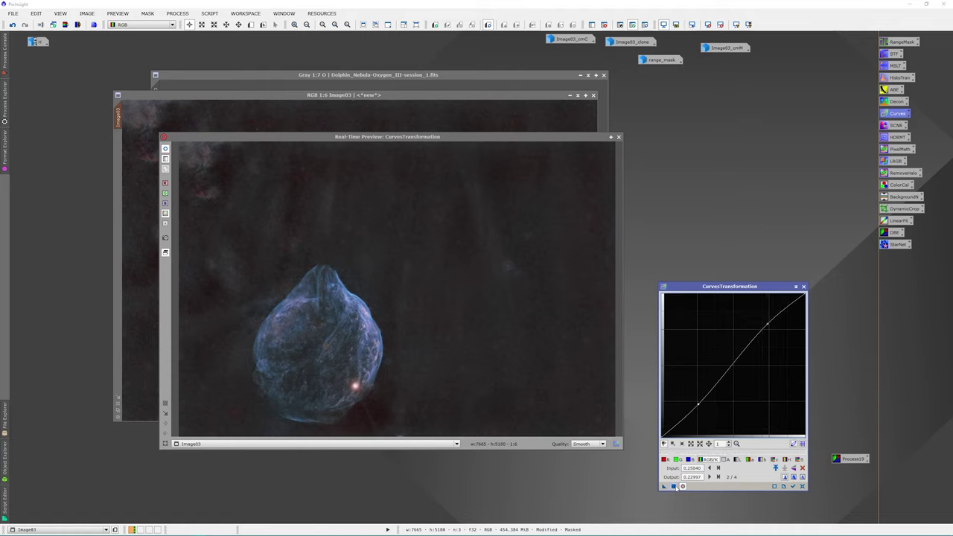
{"action": "left_click", "coordinate": [674, 487]}
Step: Reset the curve, pull a point at input 0.29 down to 0.22, and apply to Image03
{"action": "left_click", "coordinate": [802, 487]}
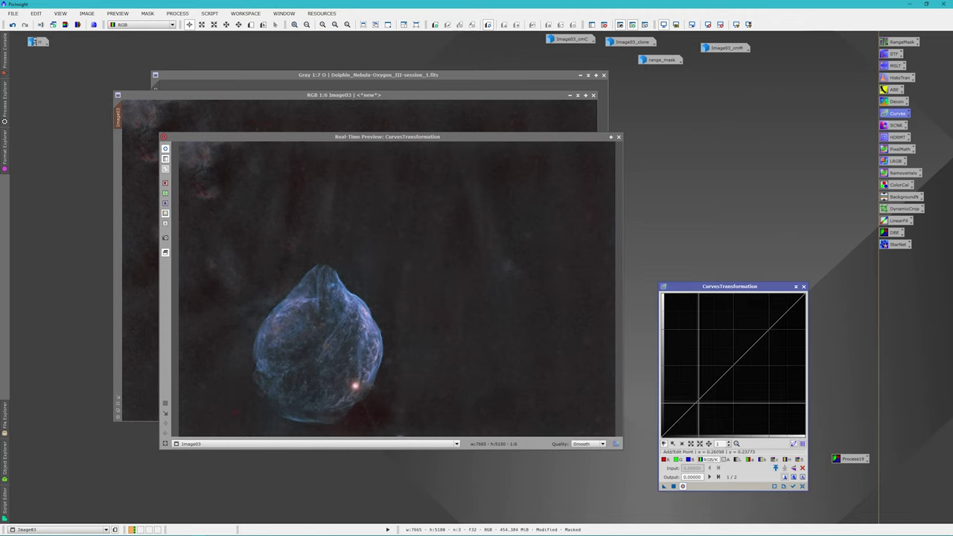
{"action": "left_click_drag", "start_coordinate": [698, 403], "coordinate": [703, 404]}
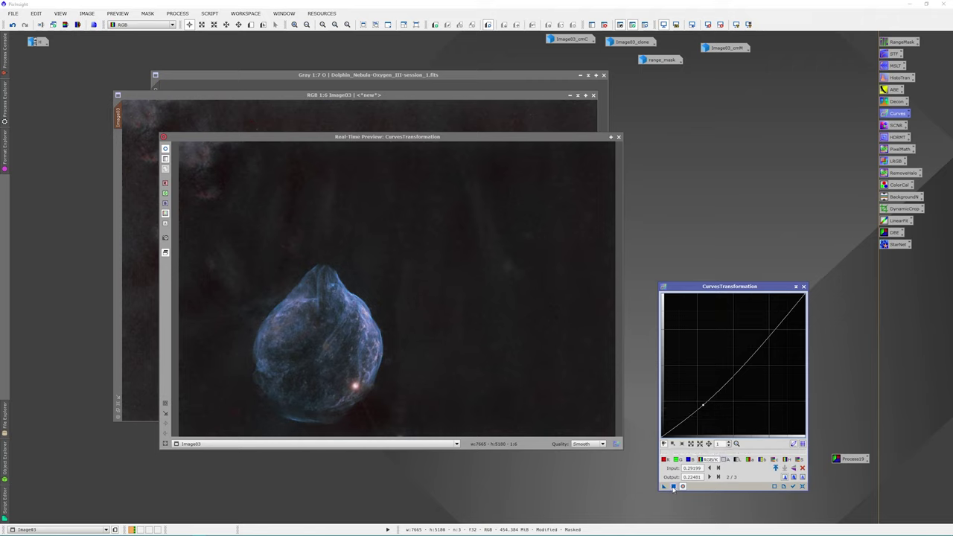
{"action": "left_click", "coordinate": [673, 486]}
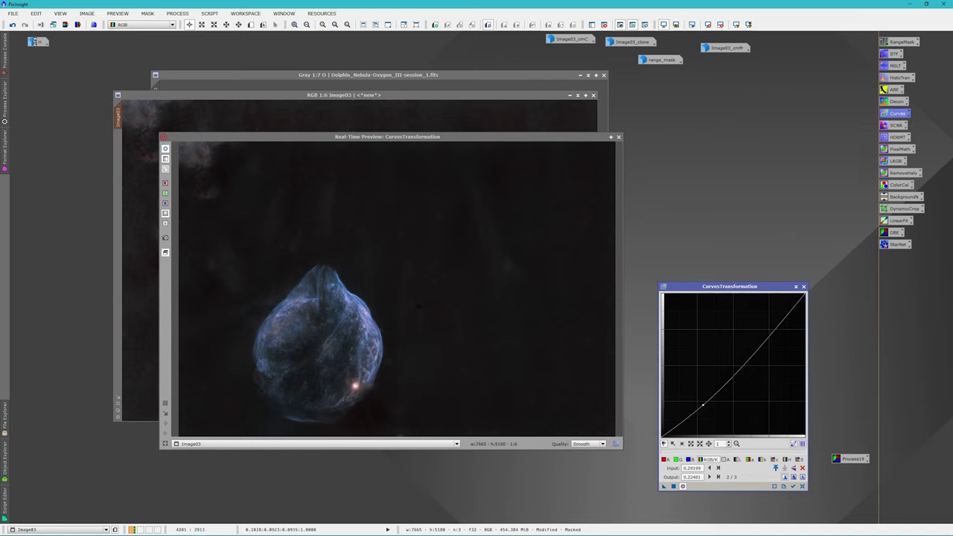
Step: Close Curves and its preview, then remove the mask from Image03
{"action": "left_click", "coordinate": [804, 286]}
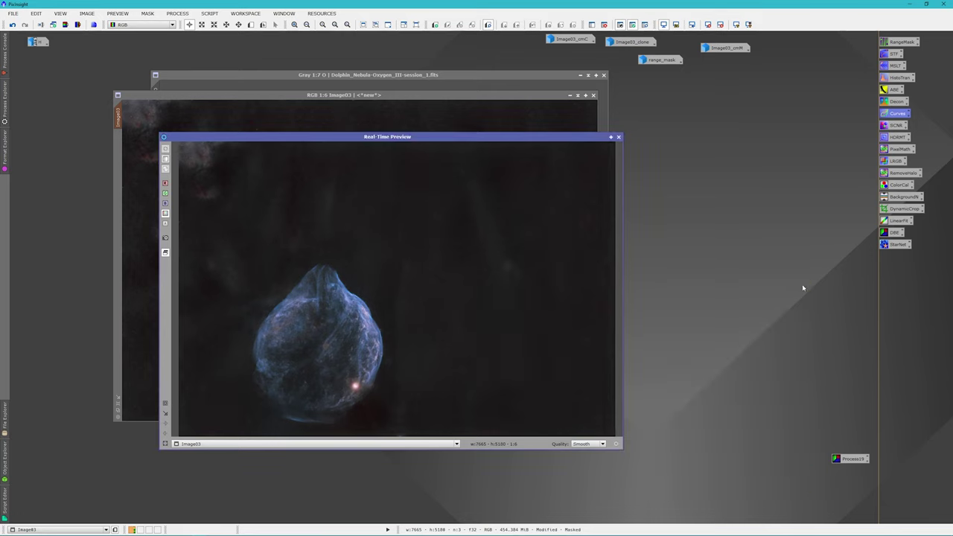
{"action": "left_click", "coordinate": [619, 137]}
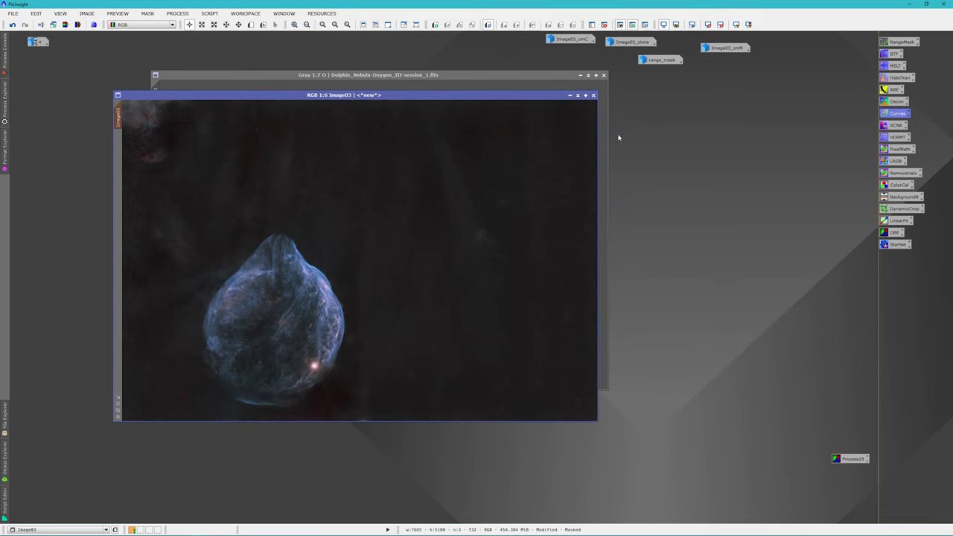
{"action": "left_click_drag", "start_coordinate": [412, 97], "coordinate": [487, 117]}
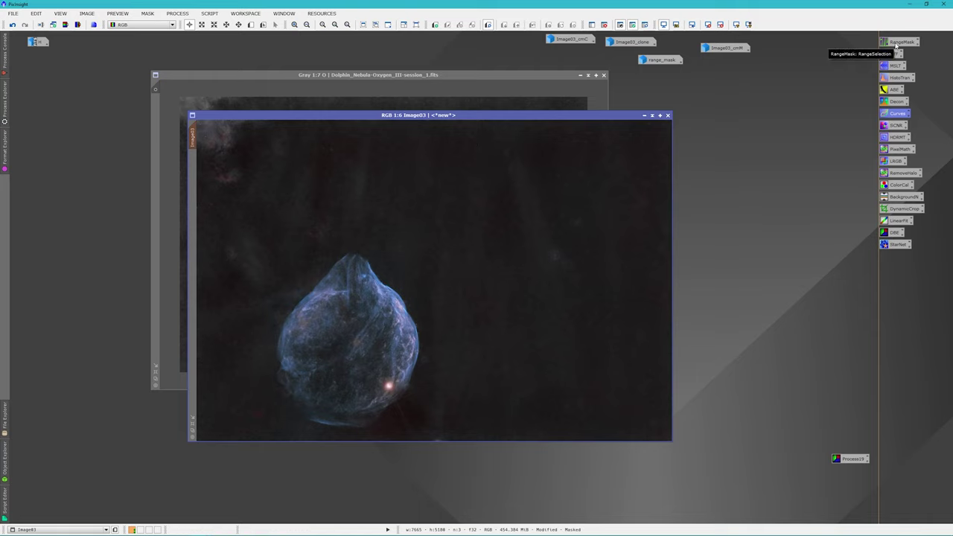
{"action": "left_click", "coordinate": [604, 25]}
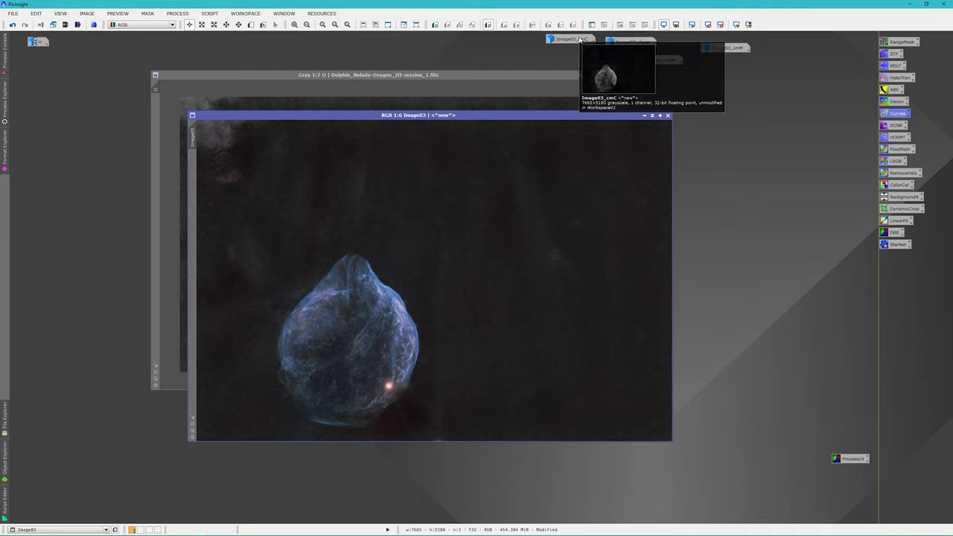
Step: Open the star-filled Image03_clone and arrange it behind Image03
{"action": "double_click", "coordinate": [621, 42]}
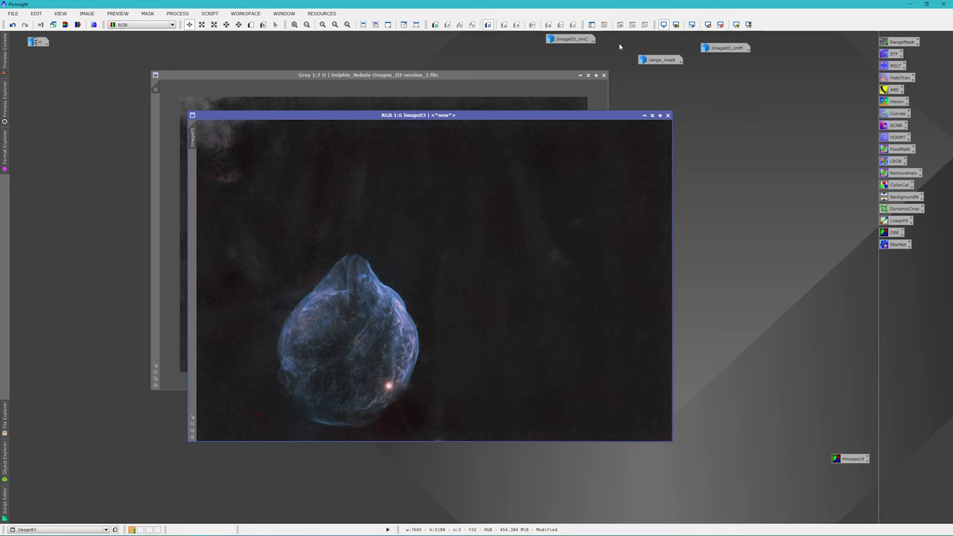
{"action": "left_click_drag", "start_coordinate": [558, 143], "coordinate": [424, 156]}
{"action": "left_click", "coordinate": [456, 117]}
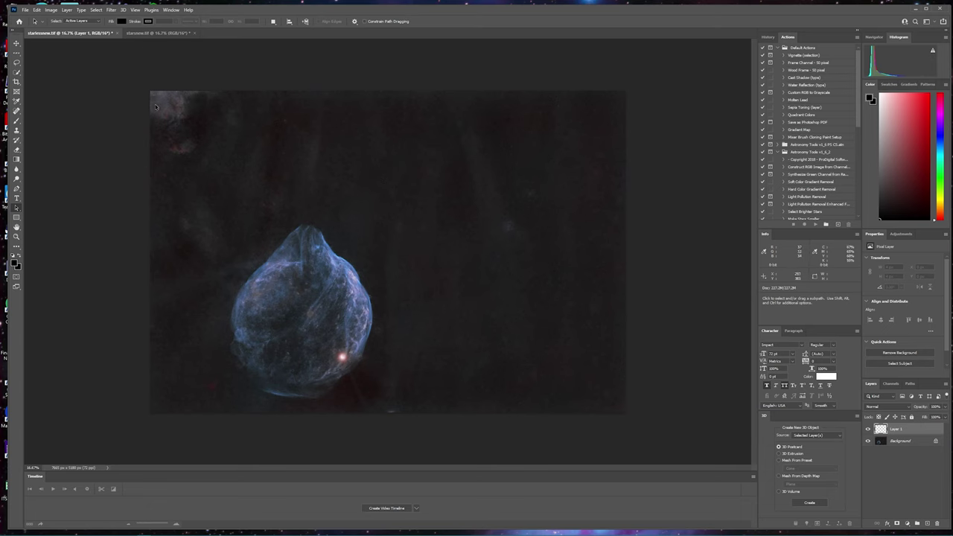
Step: Switch Photoshop to the starsnew.tif document
{"action": "left_click", "coordinate": [151, 34]}
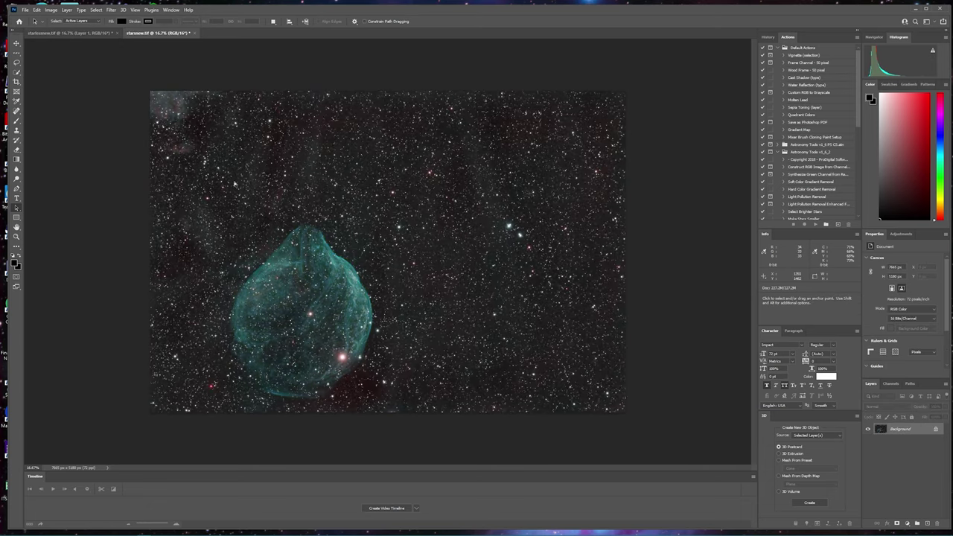
Step: Copy the star image and paste it over starlessnew.tif as a new layer
{"action": "key", "text": "ctrl+a"}
{"action": "left_click", "coordinate": [78, 34]}
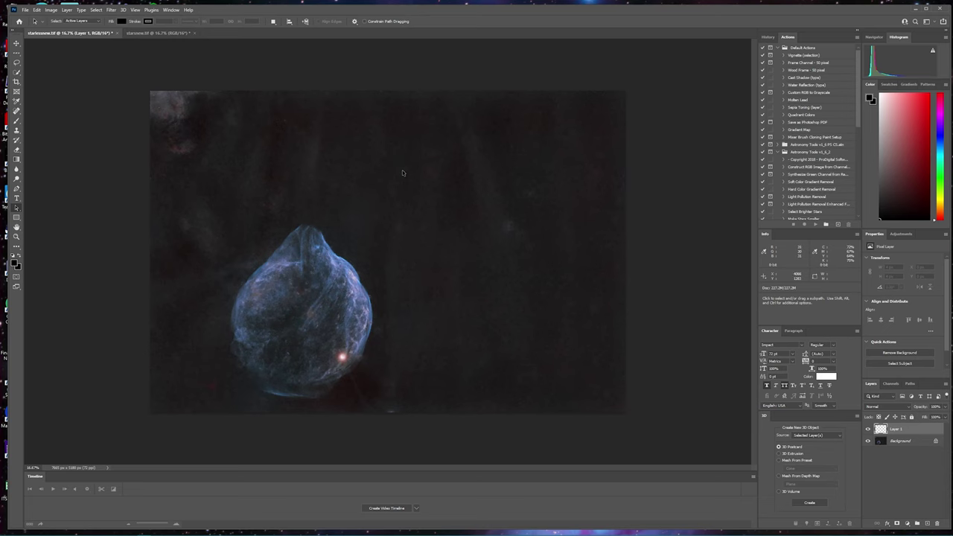
{"action": "key", "text": "ctrl+v"}
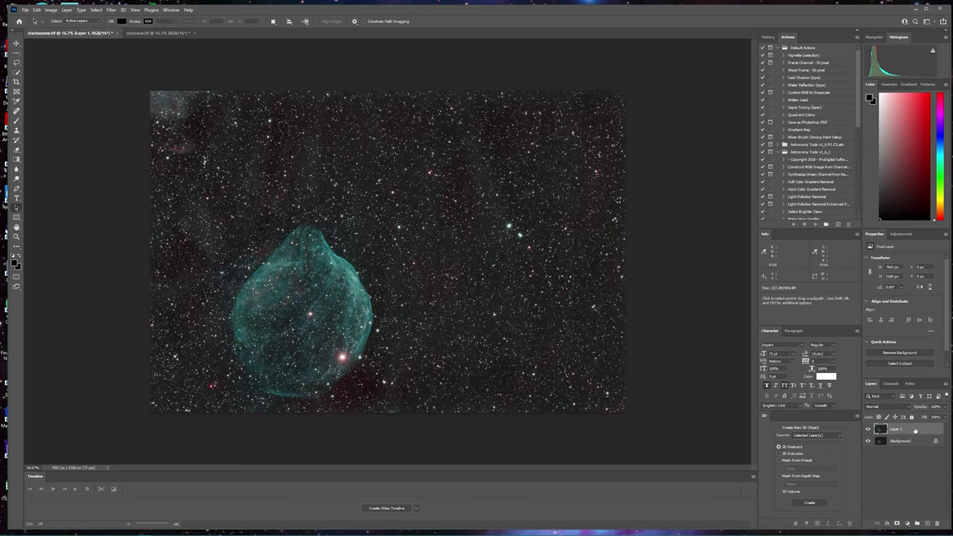
Step: Blend Layer 1 in Luminosity mode at 70% opacity
{"action": "left_click", "coordinate": [908, 406]}
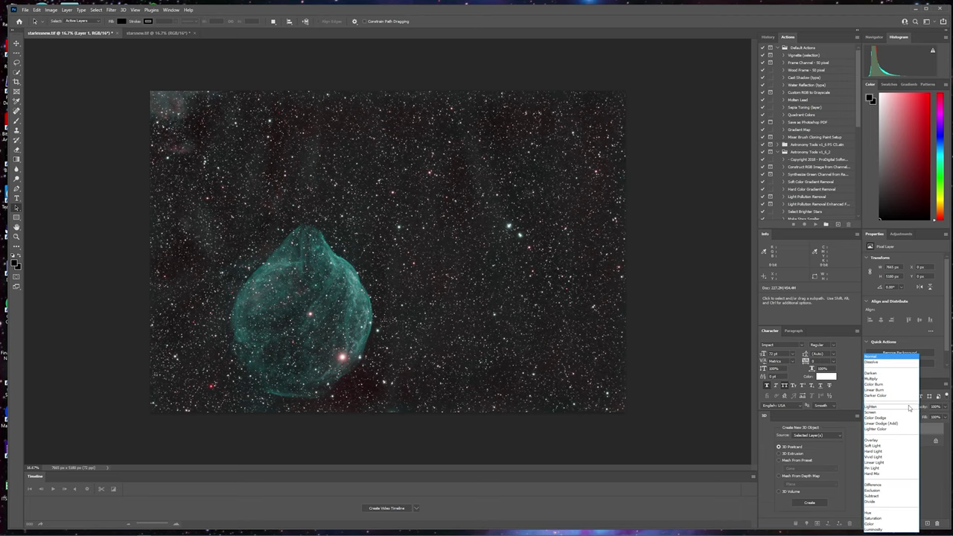
{"action": "left_click", "coordinate": [884, 529]}
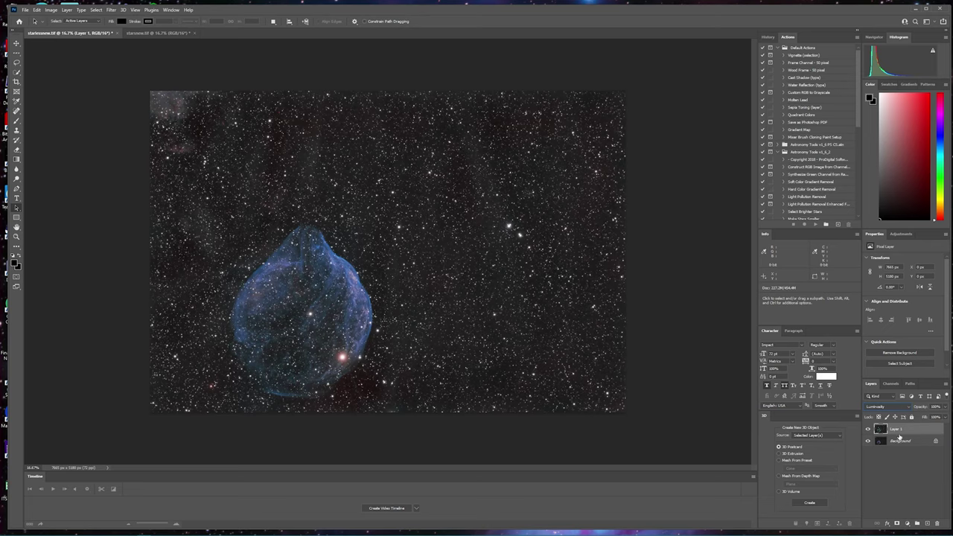
{"action": "left_click", "coordinate": [946, 407]}
{"action": "left_click_drag", "start_coordinate": [944, 417], "coordinate": [936, 418]}
{"action": "left_click_drag", "start_coordinate": [936, 417], "coordinate": [937, 417]}
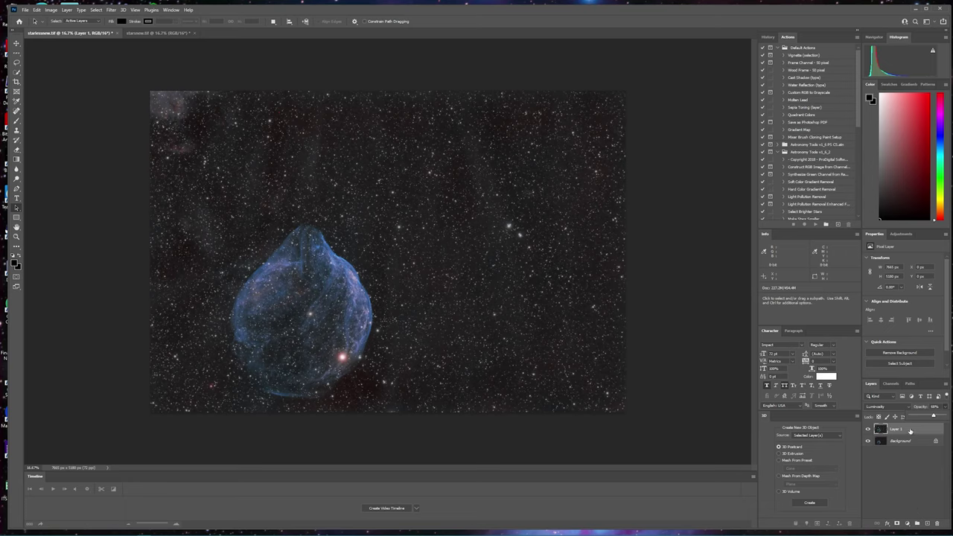
{"action": "right_click", "coordinate": [910, 430]}
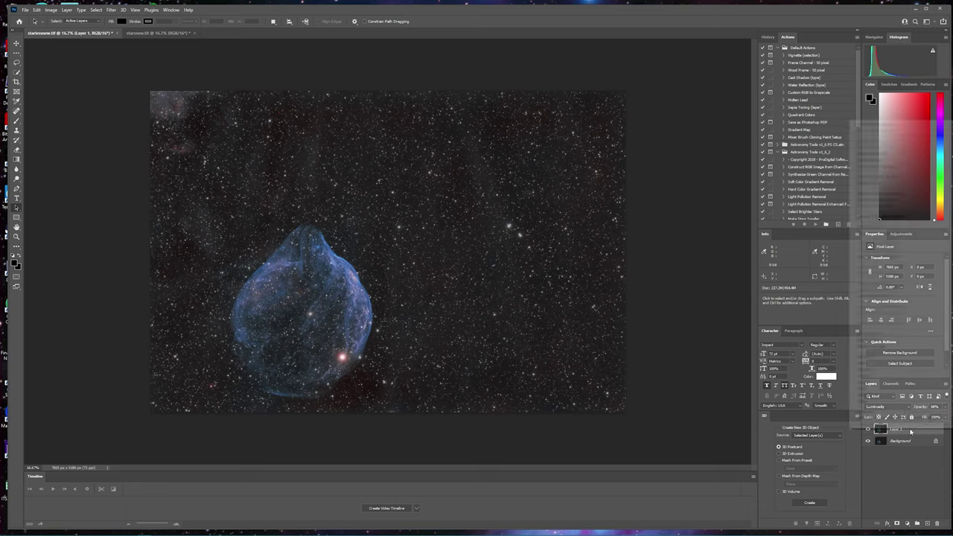
Step: Merge Layer 1 down into the Background layer
{"action": "left_click", "coordinate": [899, 335]}
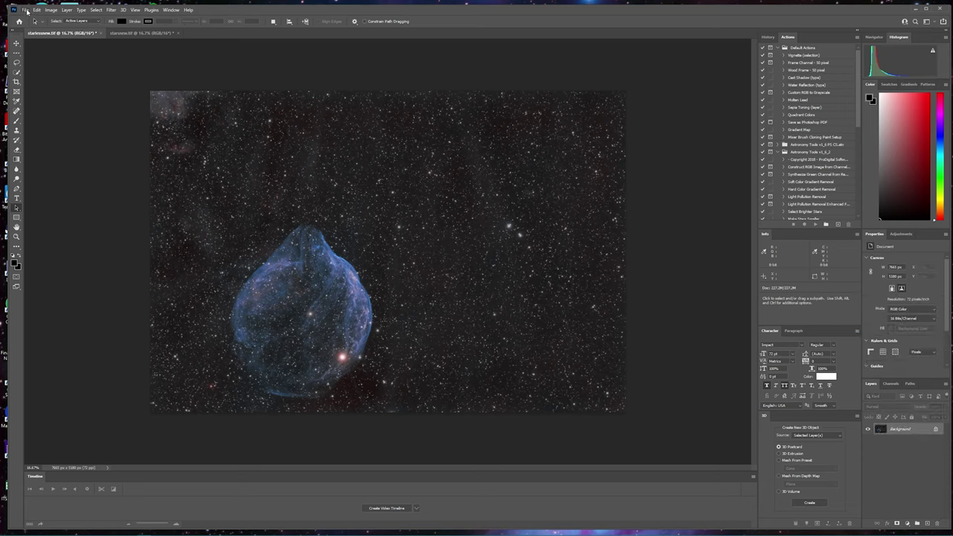
{"action": "left_click", "coordinate": [26, 10]}
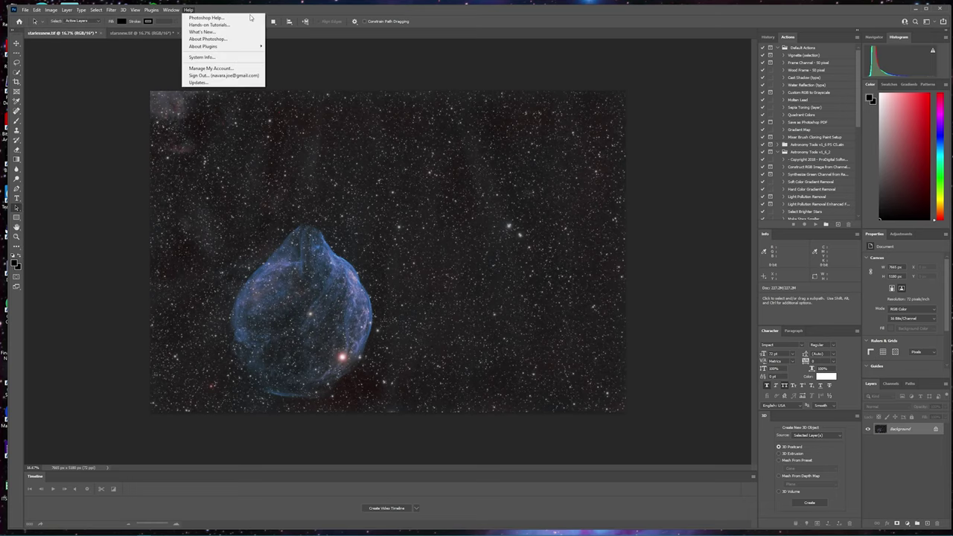
{"action": "left_click", "coordinate": [272, 9]}
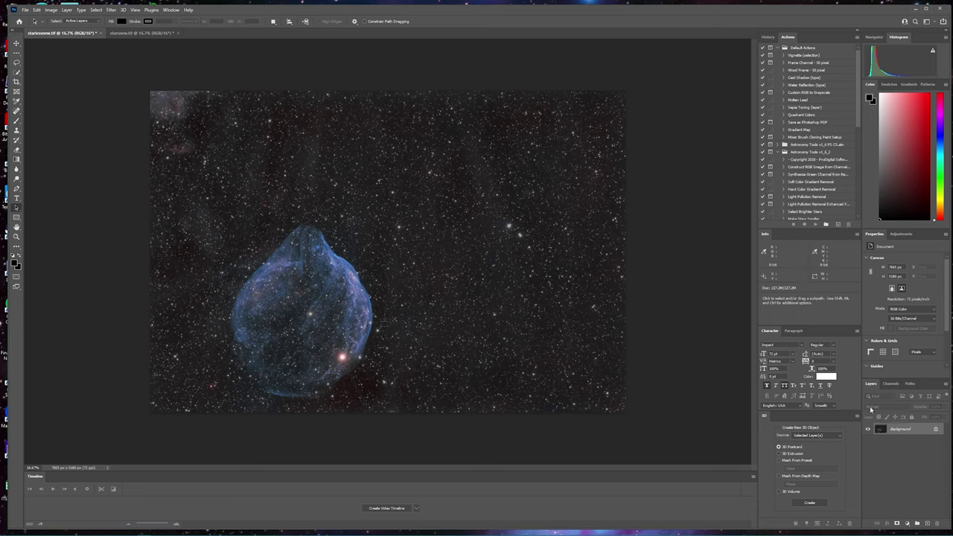
Step: Duplicate the Background layer and open the Camera Raw Filter on the Background copy
{"action": "right_click", "coordinate": [896, 433]}
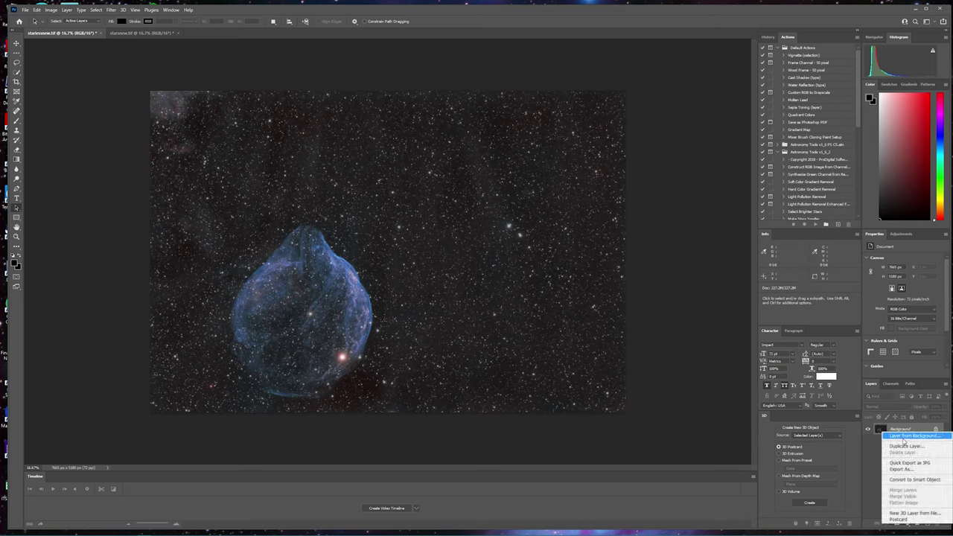
{"action": "left_click", "coordinate": [907, 447]}
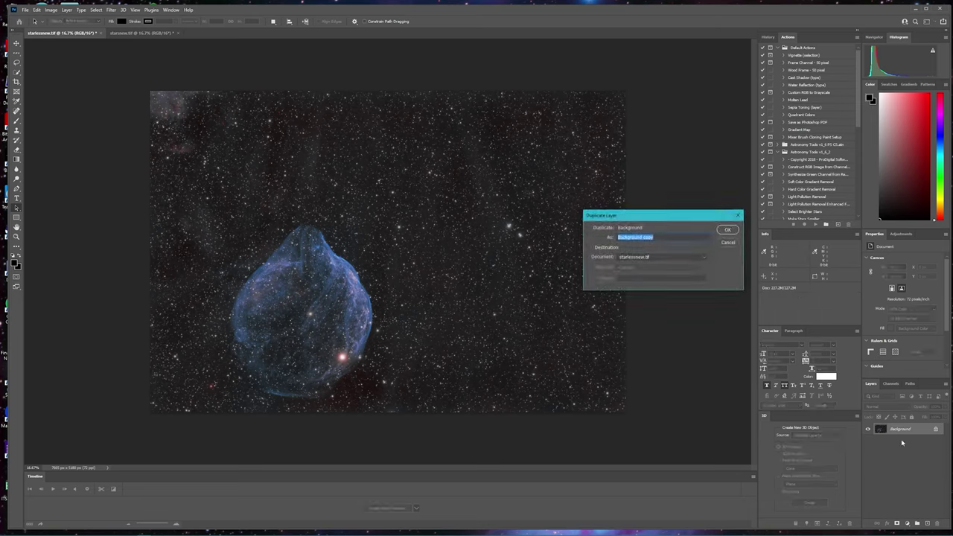
{"action": "left_click", "coordinate": [729, 230]}
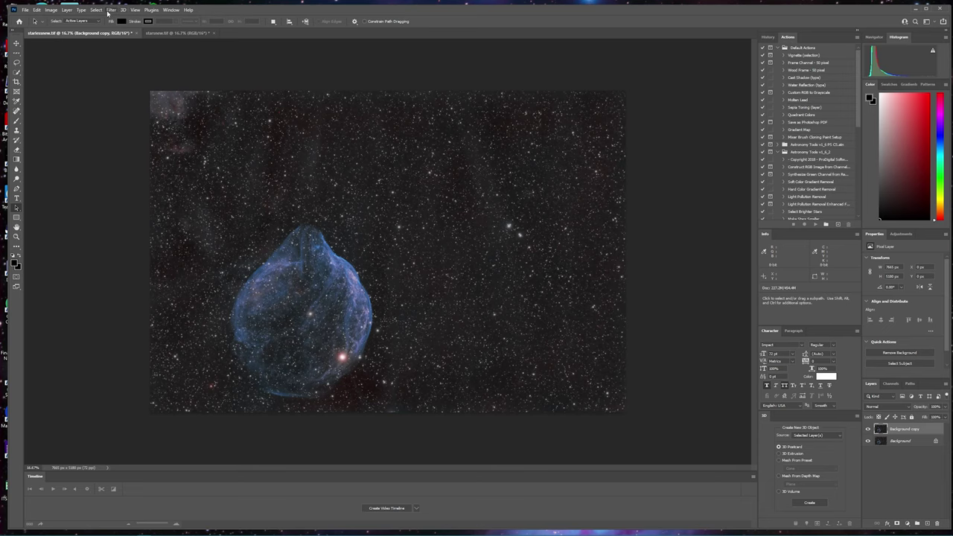
{"action": "left_click", "coordinate": [111, 10]}
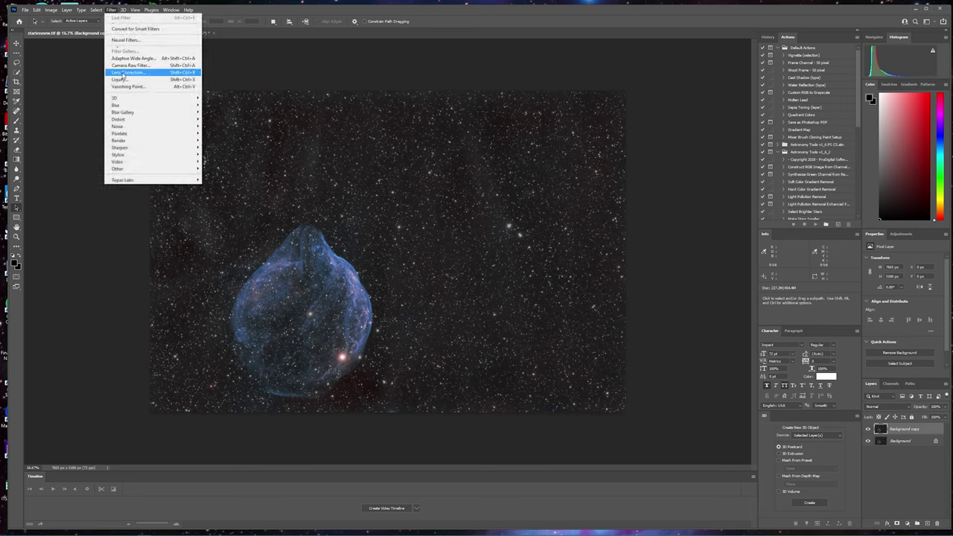
{"action": "left_click", "coordinate": [128, 65]}
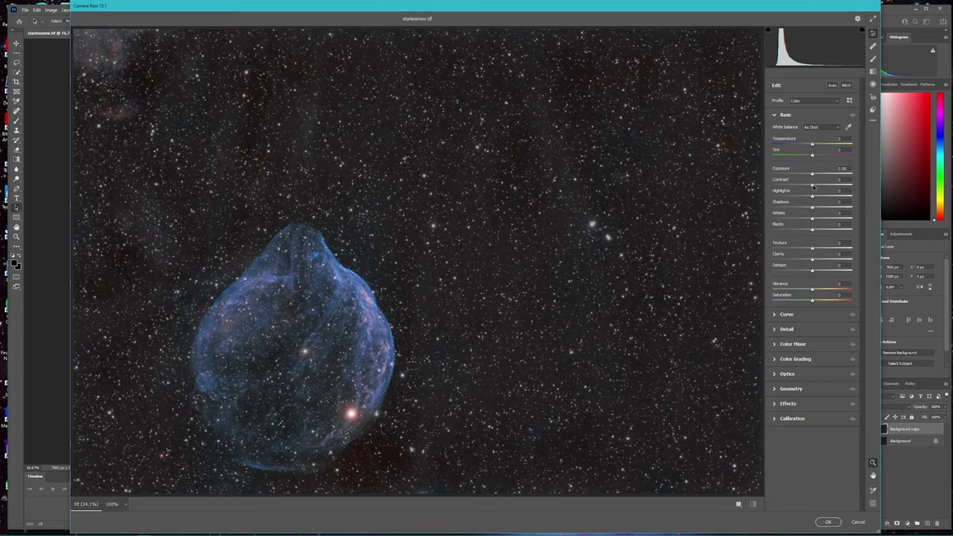
Step: In Camera Raw's Basic panel, set Contrast to +7 and increase Clarity
{"action": "mouse_move", "coordinate": [813, 186]}
{"action": "left_mouse_down"}
{"action": "mouse_move", "coordinate": [861, 192]}
{"action": "mouse_move", "coordinate": [815, 192]}
{"action": "left_mouse_up"}
{"action": "mouse_move", "coordinate": [813, 261]}
{"action": "left_mouse_down"}
{"action": "mouse_move", "coordinate": [830, 263]}
{"action": "mouse_move", "coordinate": [823, 267]}
{"action": "left_mouse_up"}
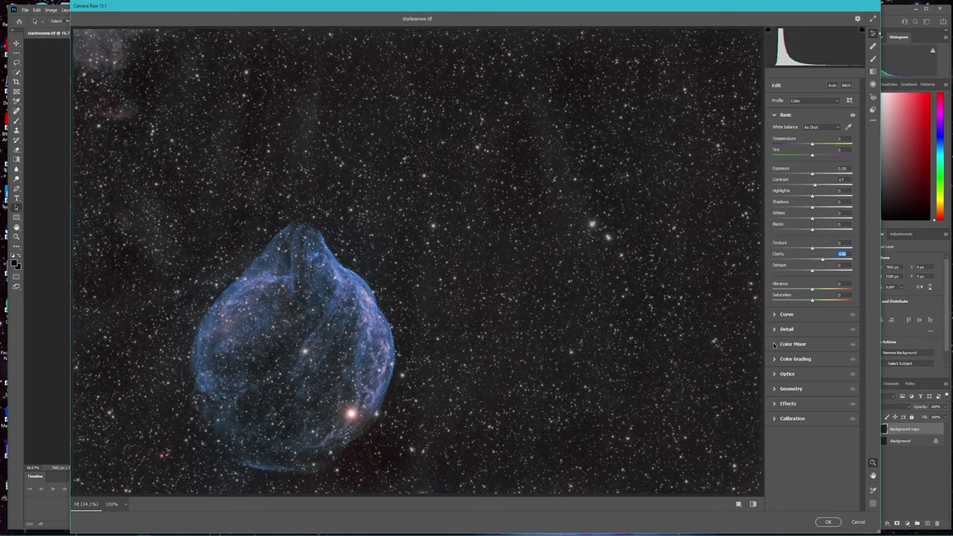
{"action": "left_click", "coordinate": [774, 344]}
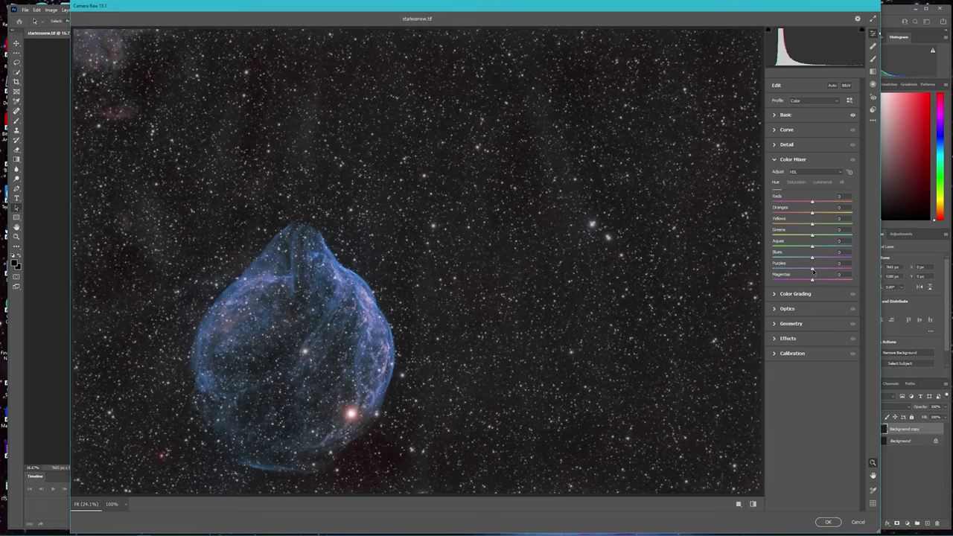
Step: Shift the Purples hue to +29 and apply the Camera Raw filter
{"action": "left_click_drag", "start_coordinate": [812, 270], "coordinate": [833, 277]}
{"action": "left_click", "coordinate": [828, 522]}
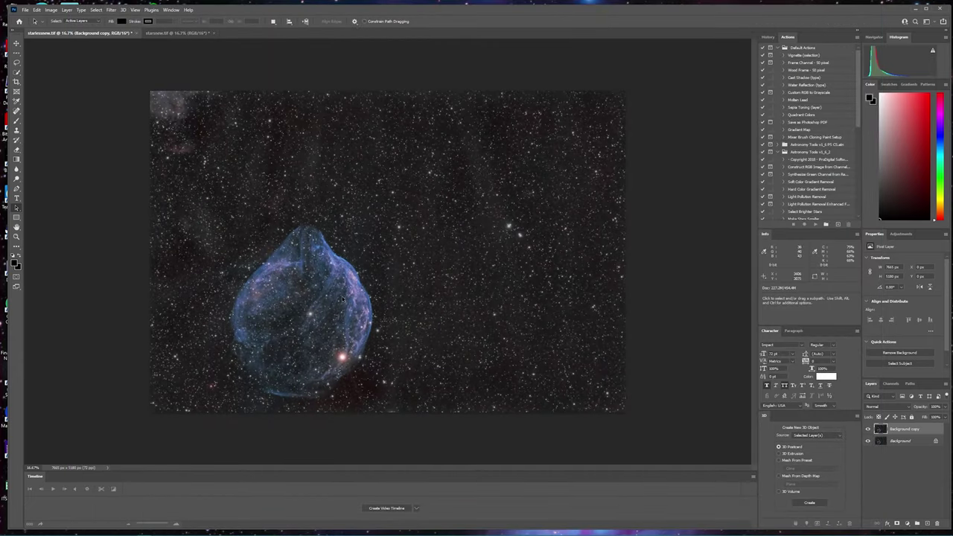
Step: Crop to a 4755 × 3087 px landscape frame centred on the Dolphin Nebula
{"action": "left_click", "coordinate": [17, 82]}
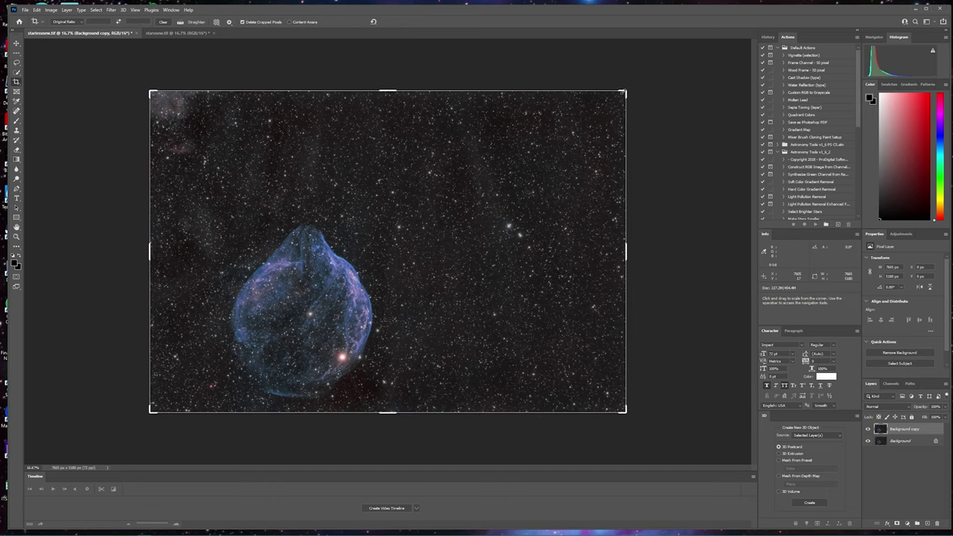
{"action": "left_click_drag", "start_coordinate": [621, 94], "coordinate": [485, 125]}
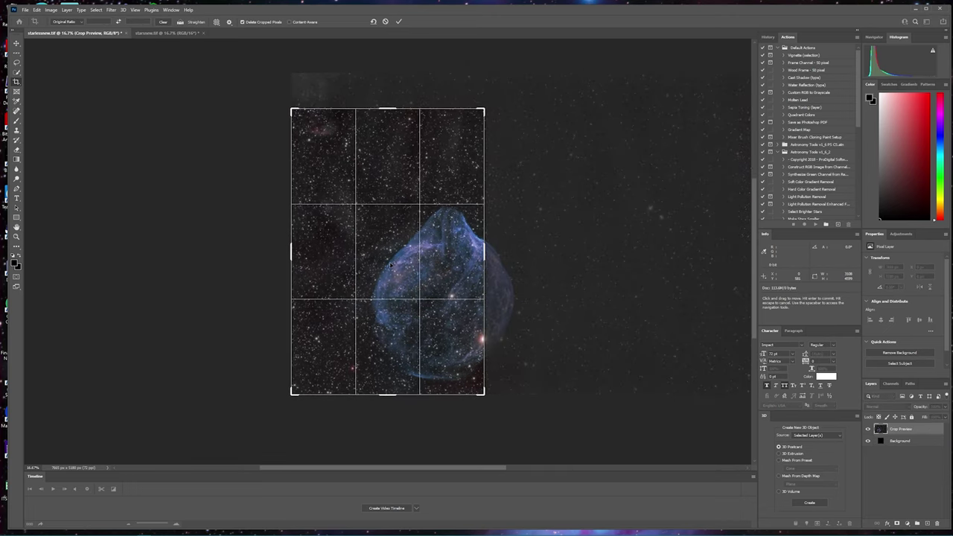
{"action": "left_click_drag", "start_coordinate": [387, 262], "coordinate": [321, 263]}
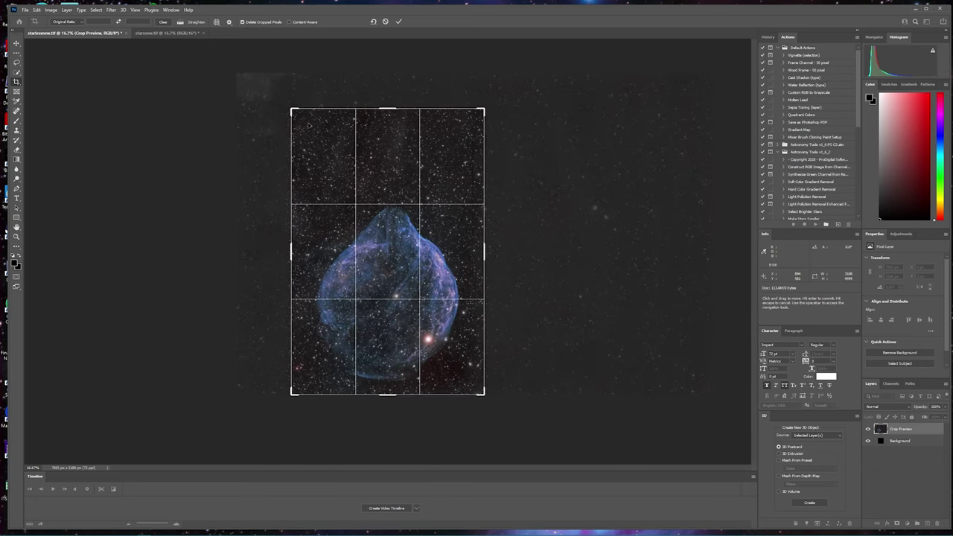
{"action": "left_click_drag", "start_coordinate": [293, 110], "coordinate": [246, 227]}
{"action": "left_click_drag", "start_coordinate": [359, 251], "coordinate": [414, 243]}
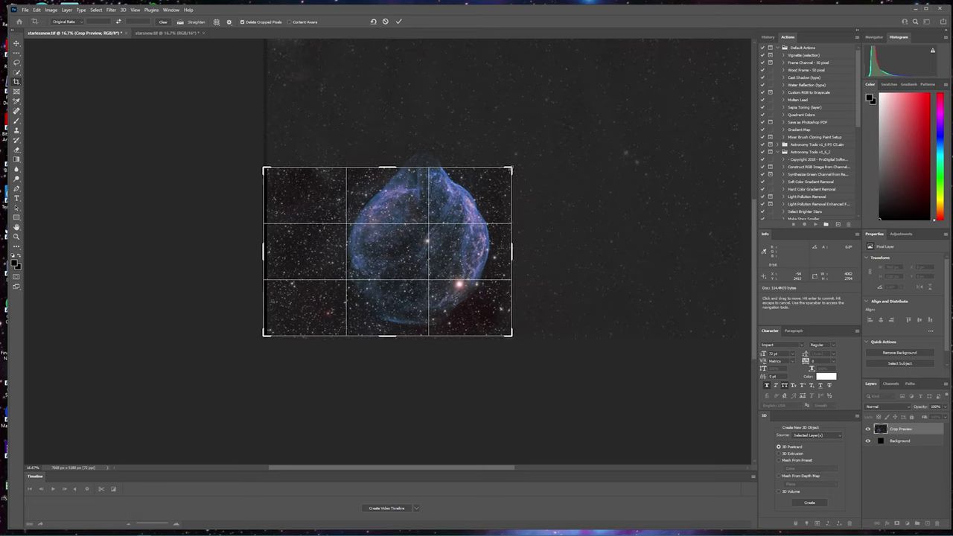
{"action": "left_click_drag", "start_coordinate": [512, 169], "coordinate": [536, 150]}
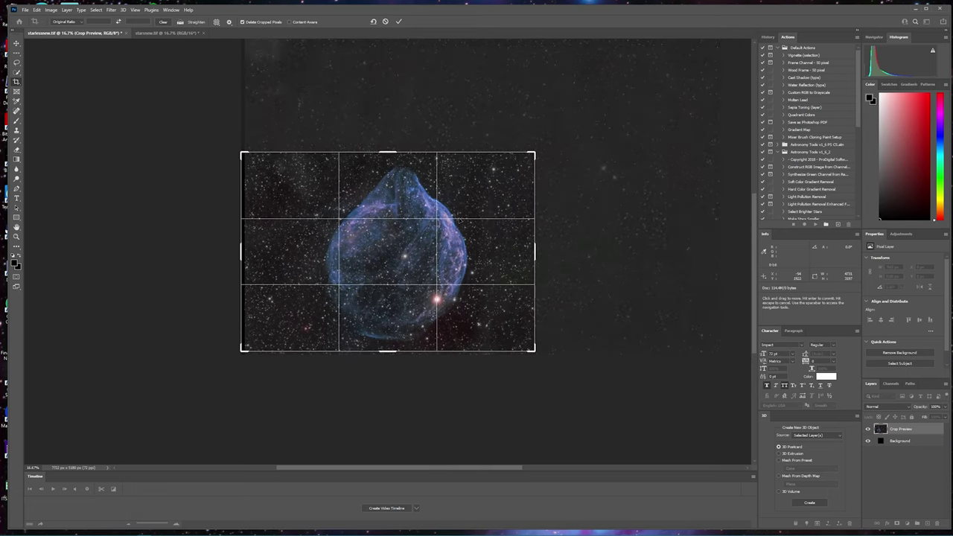
{"action": "left_click_drag", "start_coordinate": [458, 220], "coordinate": [449, 222]}
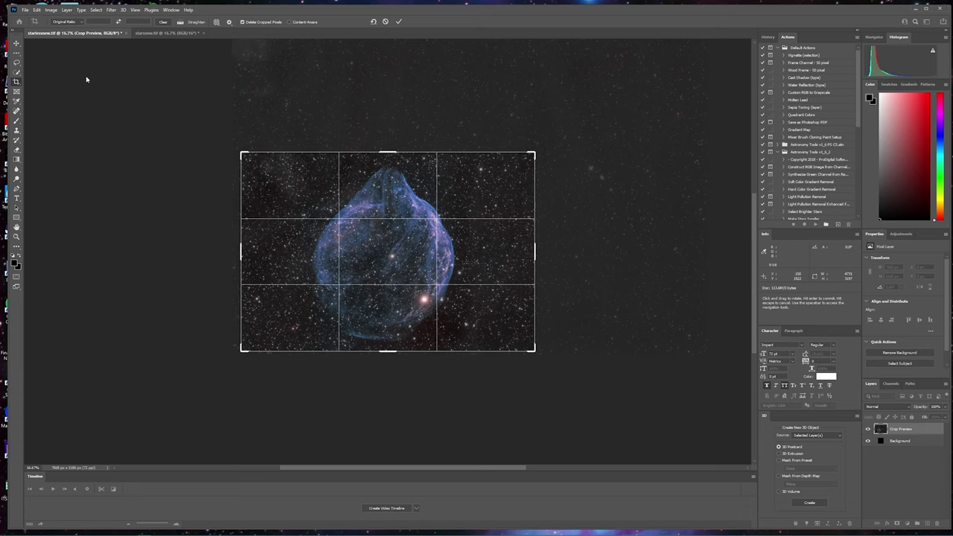
{"action": "left_click", "coordinate": [399, 21]}
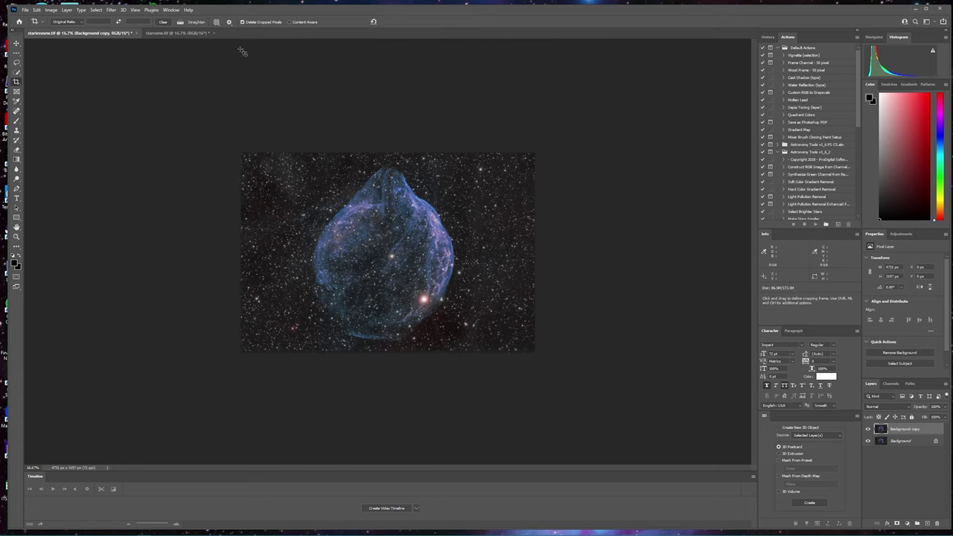
Step: Rotate the image 90° counter-clockwise into a 3087 × 4755 px portrait
{"action": "left_click", "coordinate": [37, 10]}
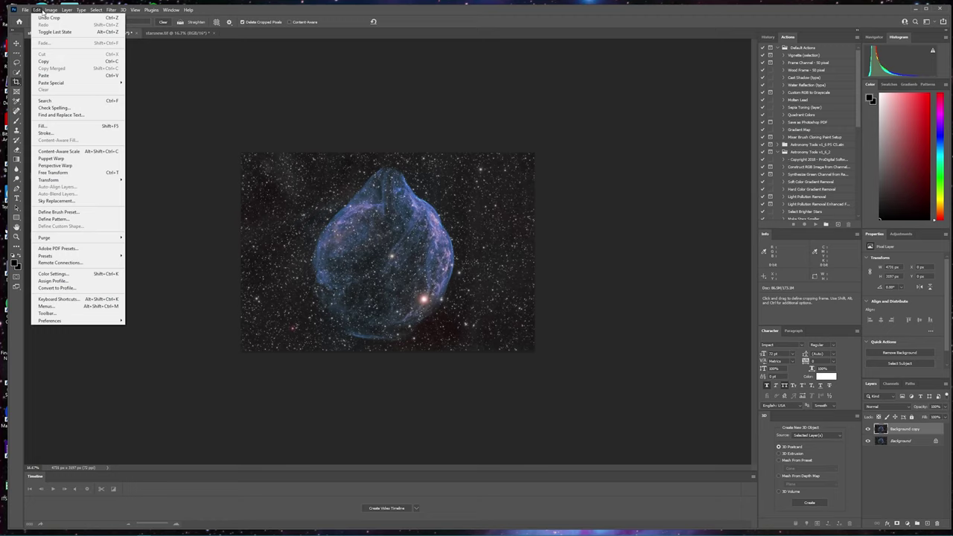
{"action": "mouse_move", "coordinate": [50, 11]}
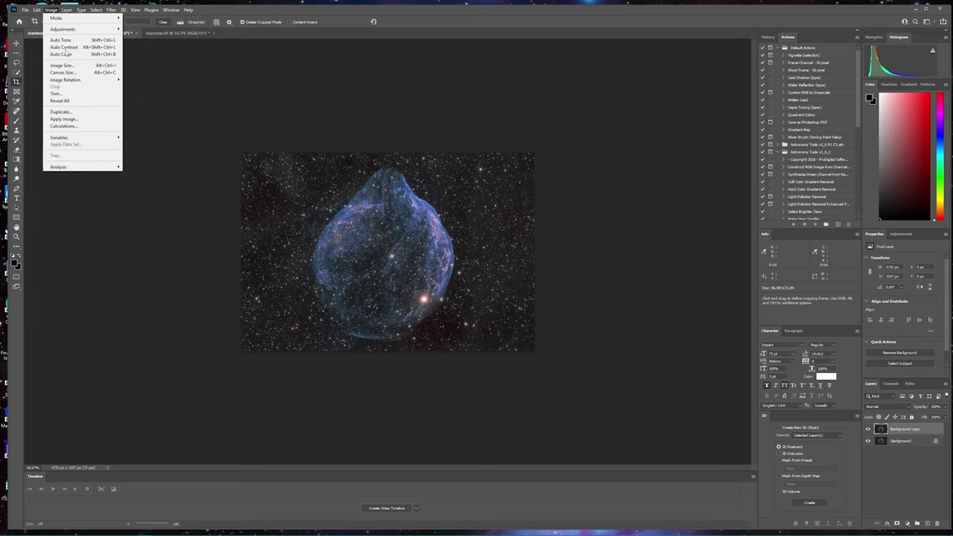
{"action": "mouse_move", "coordinate": [82, 79]}
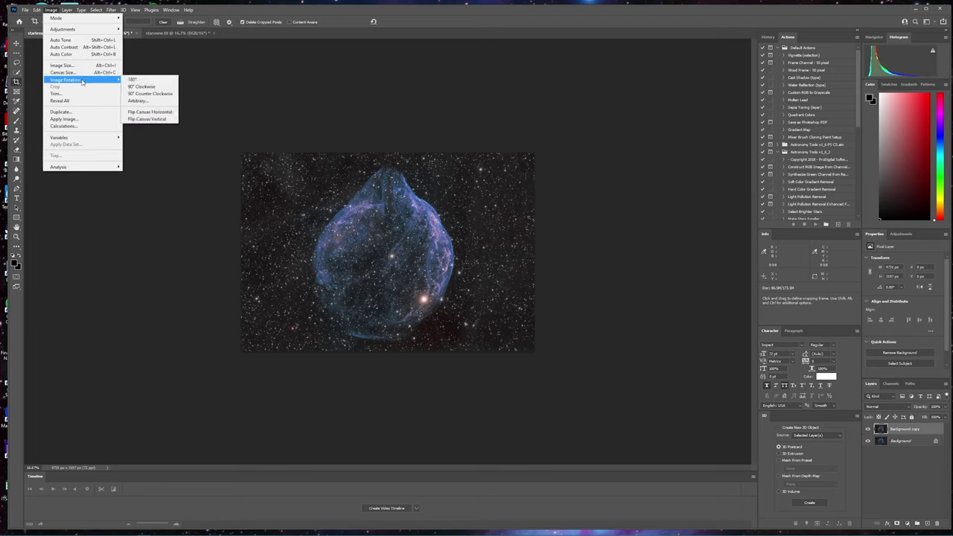
{"action": "left_click", "coordinate": [149, 94]}
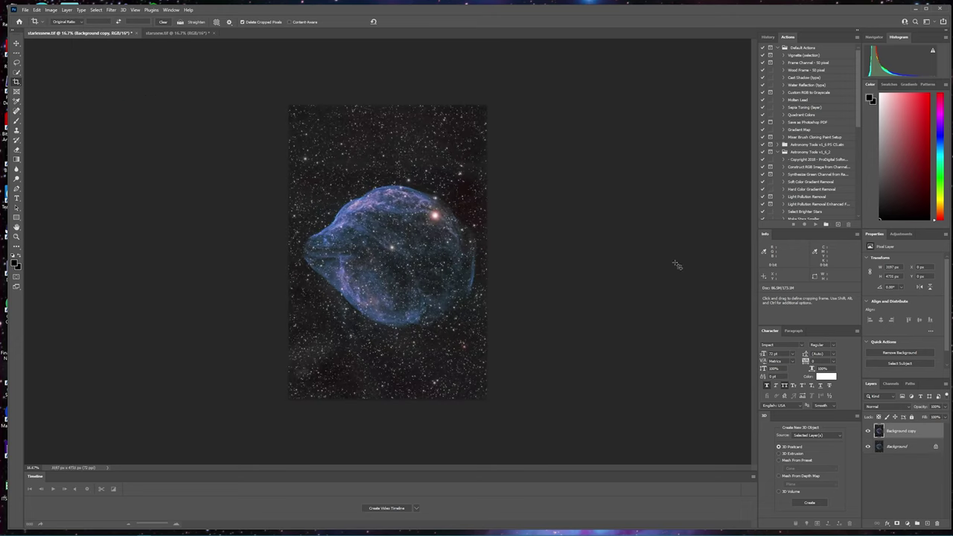